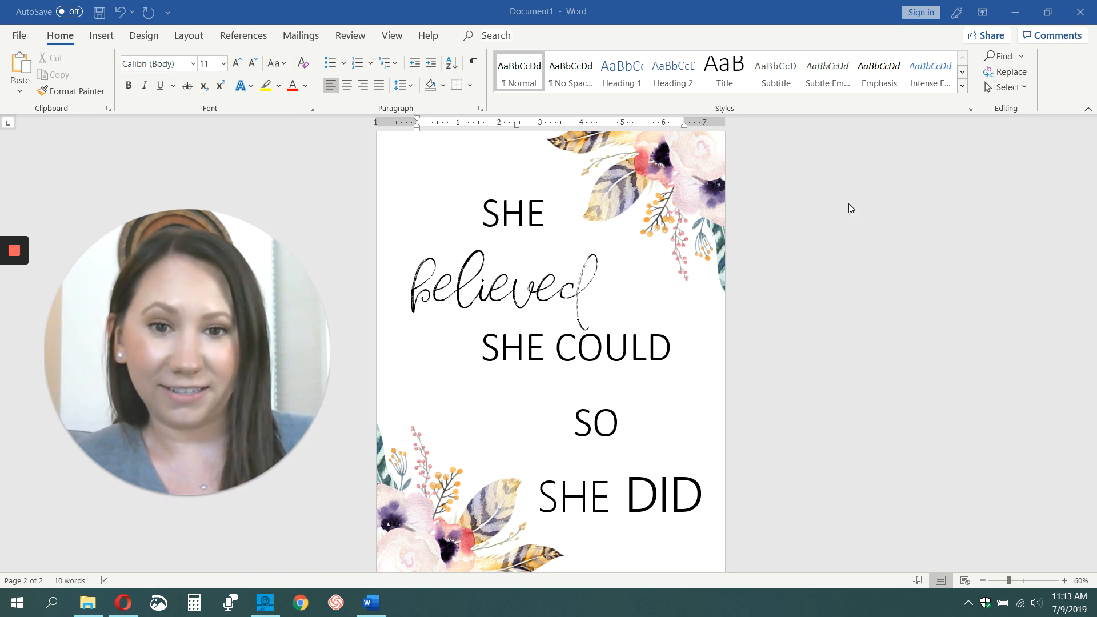
Step: Examine the floral quote page and the "THE mindful BUDGET" title page, both whole and up close
click(982, 581)
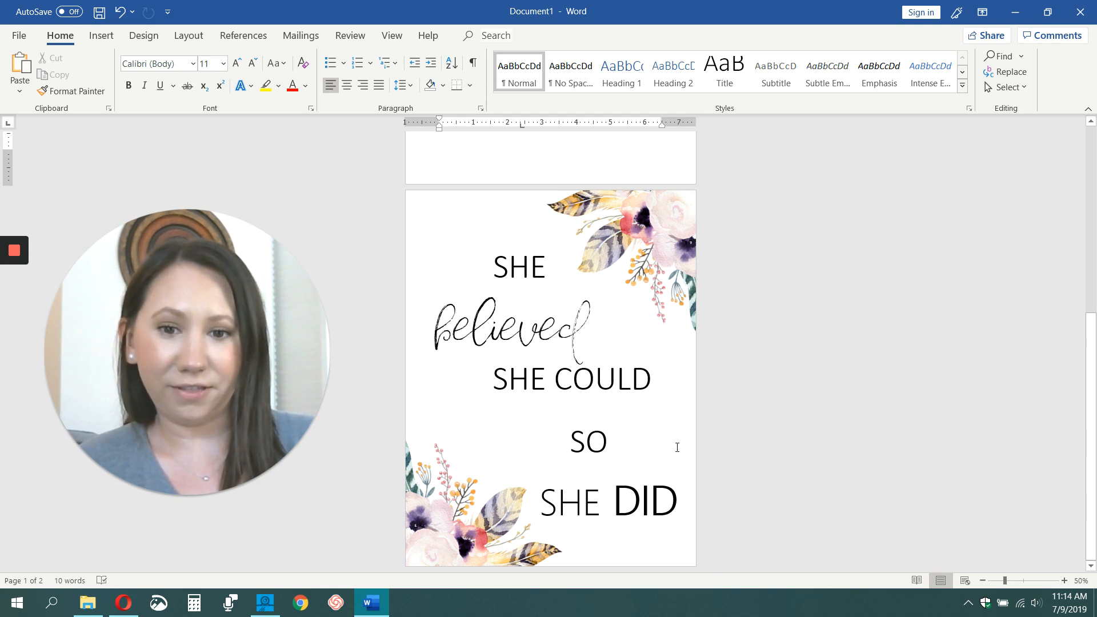
scroll(1075, 380, up, 1)
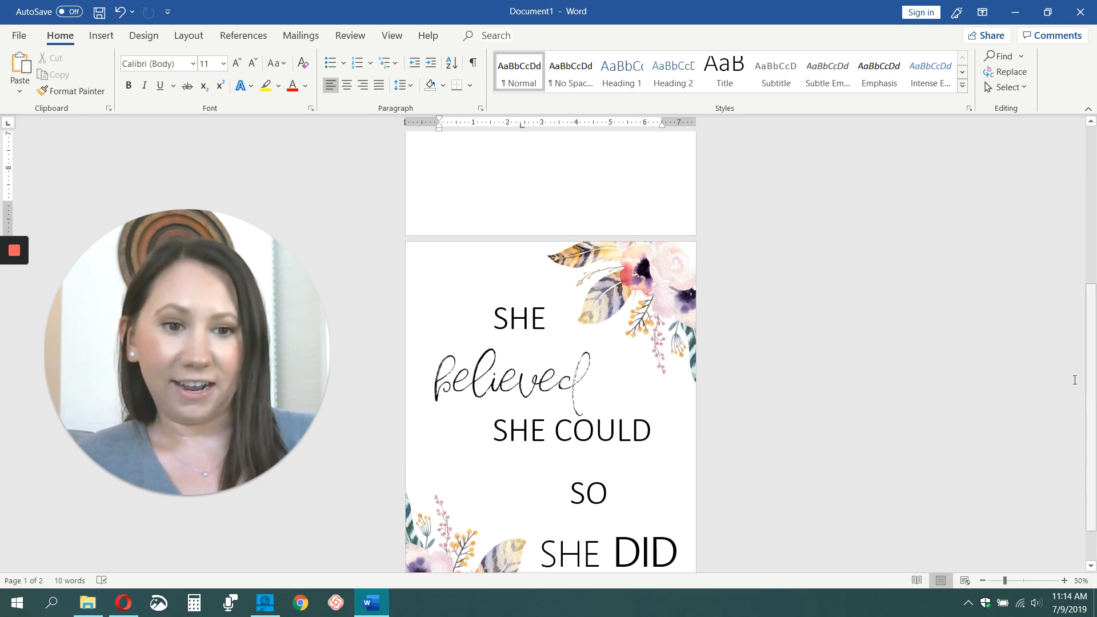
scroll(988, 395, up, 2)
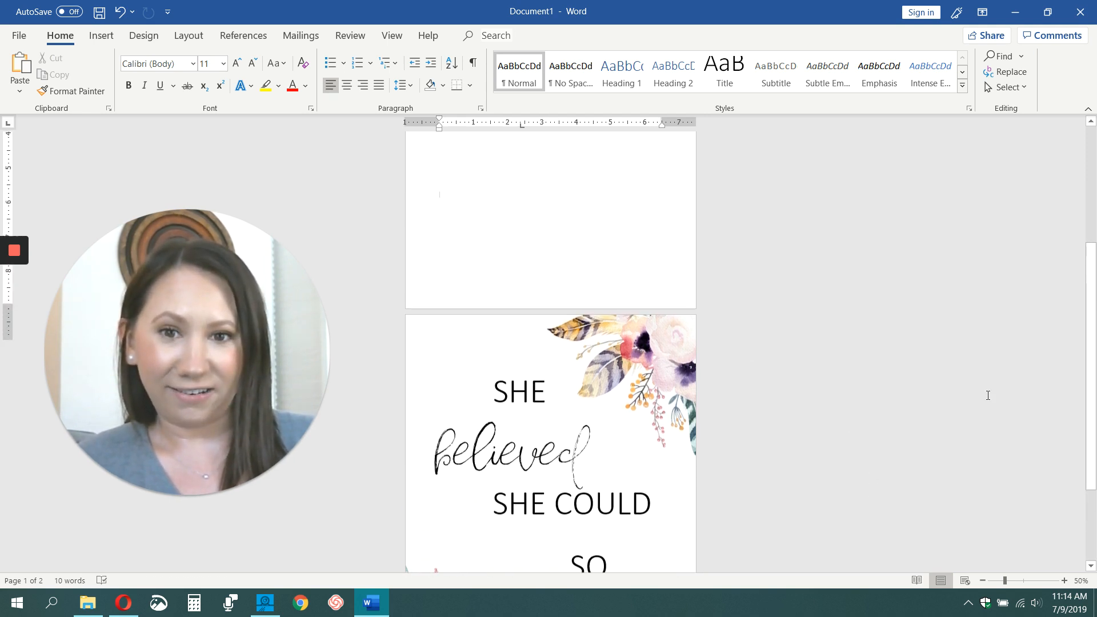
scroll(988, 395, up, 5)
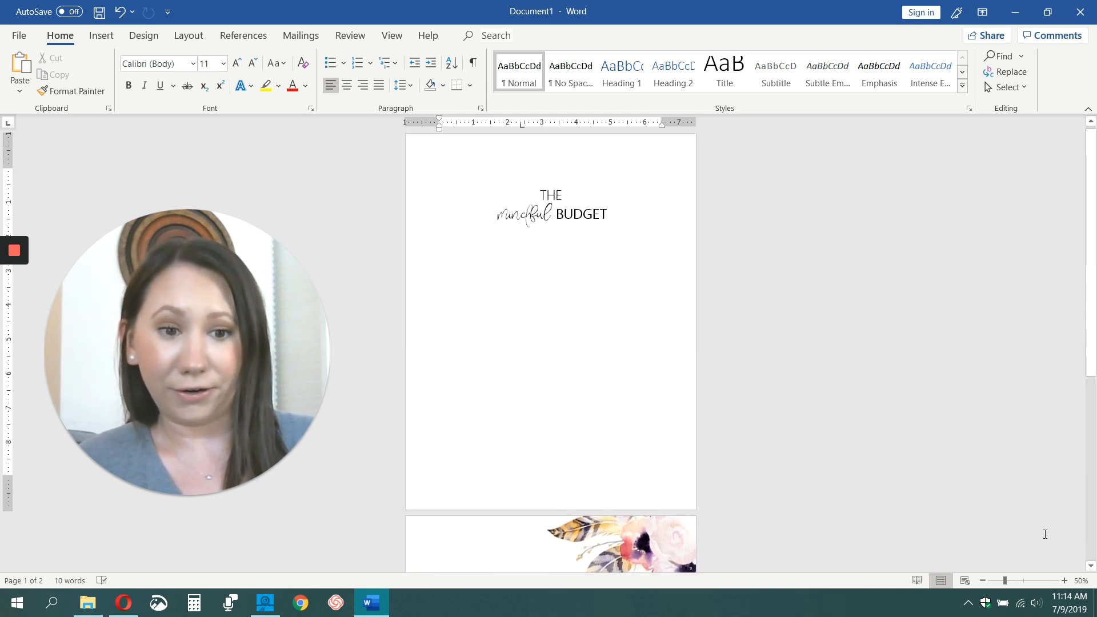
click(1065, 581)
click(1064, 581)
click(1064, 581)
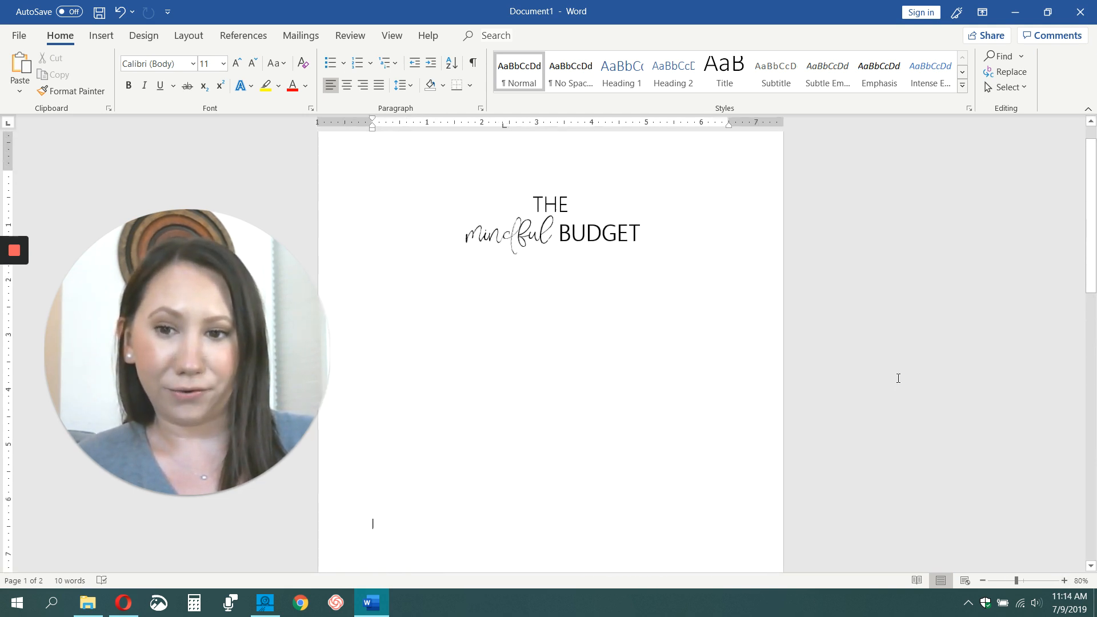
scroll(899, 379, up, 1)
click(1065, 581)
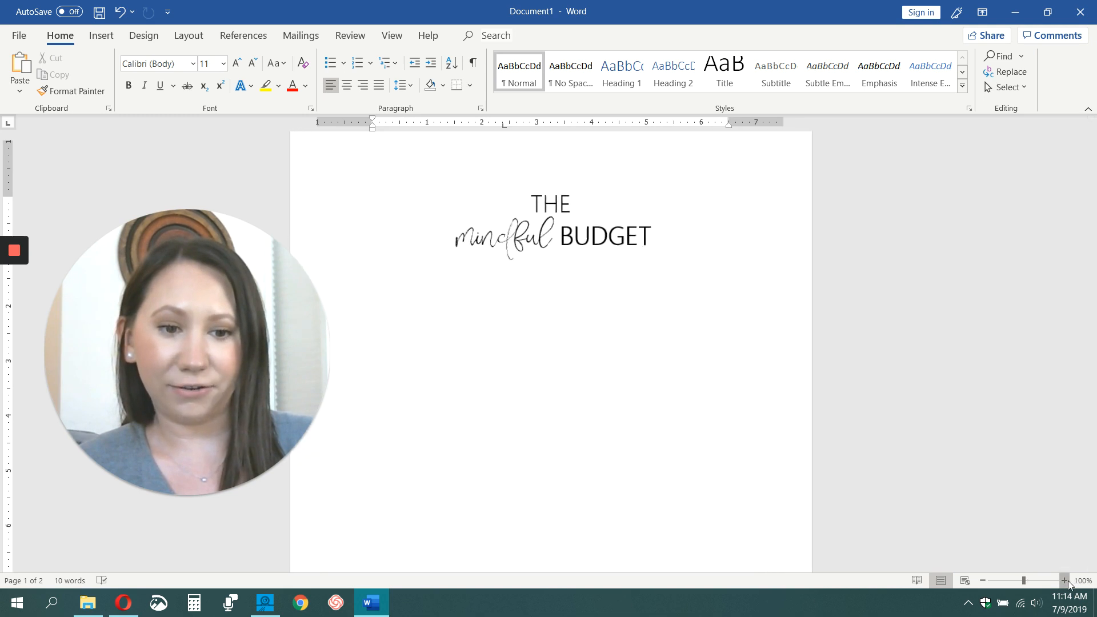
click(1064, 581)
click(1064, 581)
scroll(996, 484, up, 2)
scroll(996, 485, up, 1)
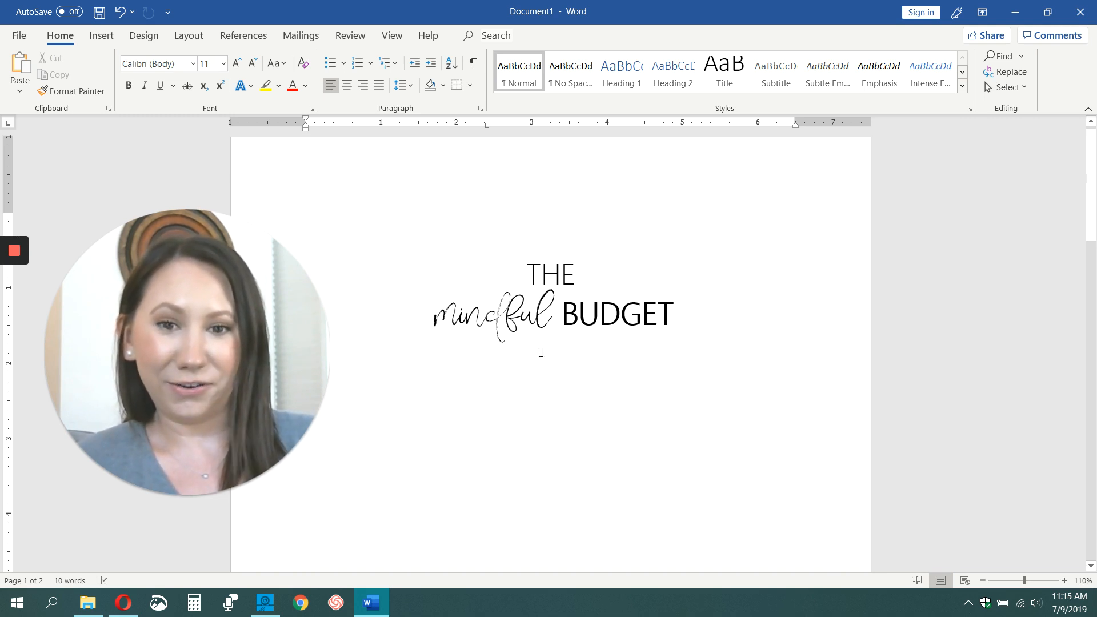
click(983, 580)
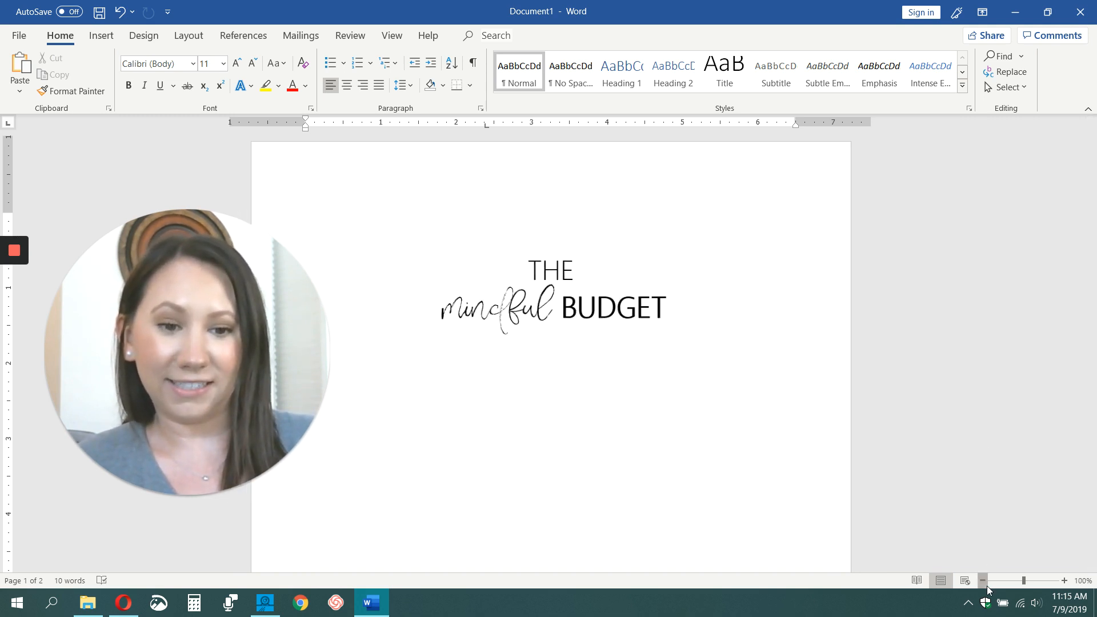
click(983, 581)
click(983, 581)
click(983, 580)
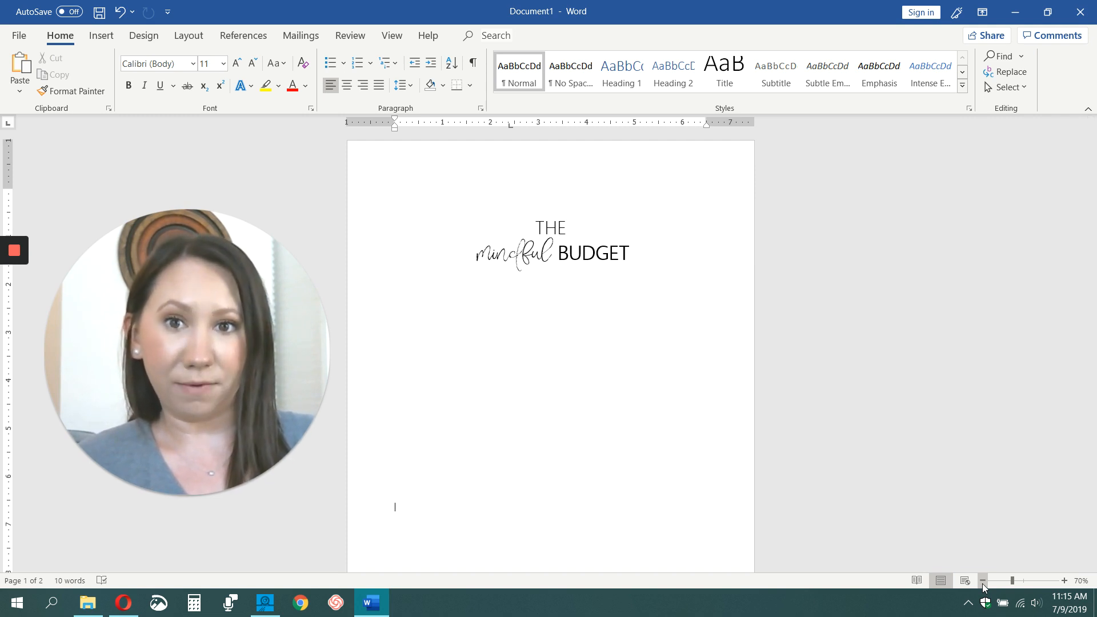
click(983, 581)
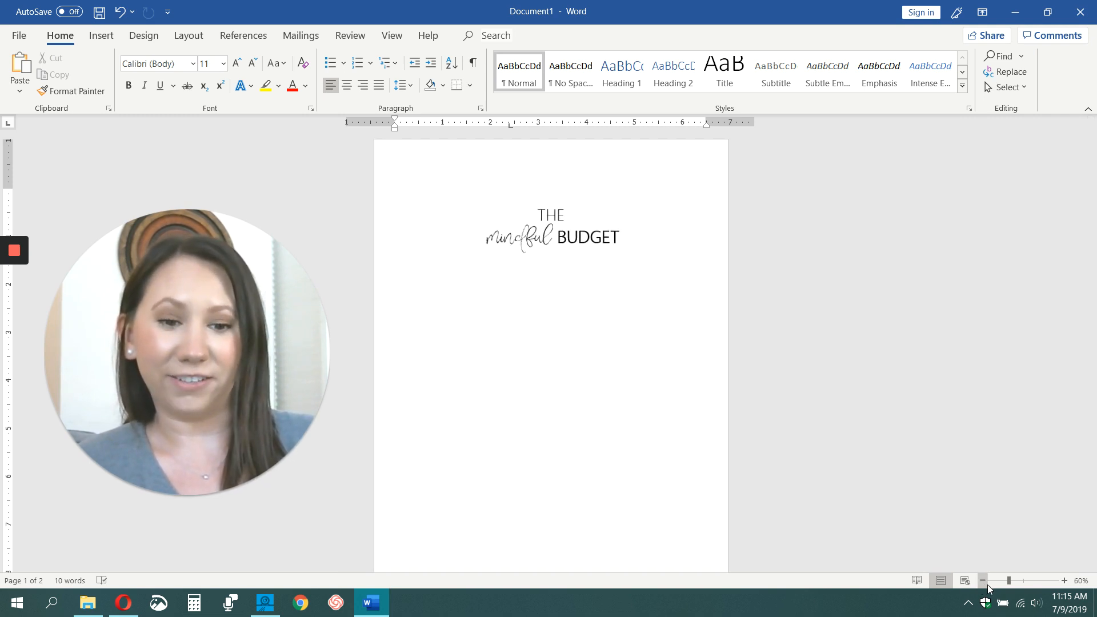
click(983, 582)
Step: Delete the "BUDGET", "mindful" and "THE" text boxes from the first page
drag(589, 303, 504, 203)
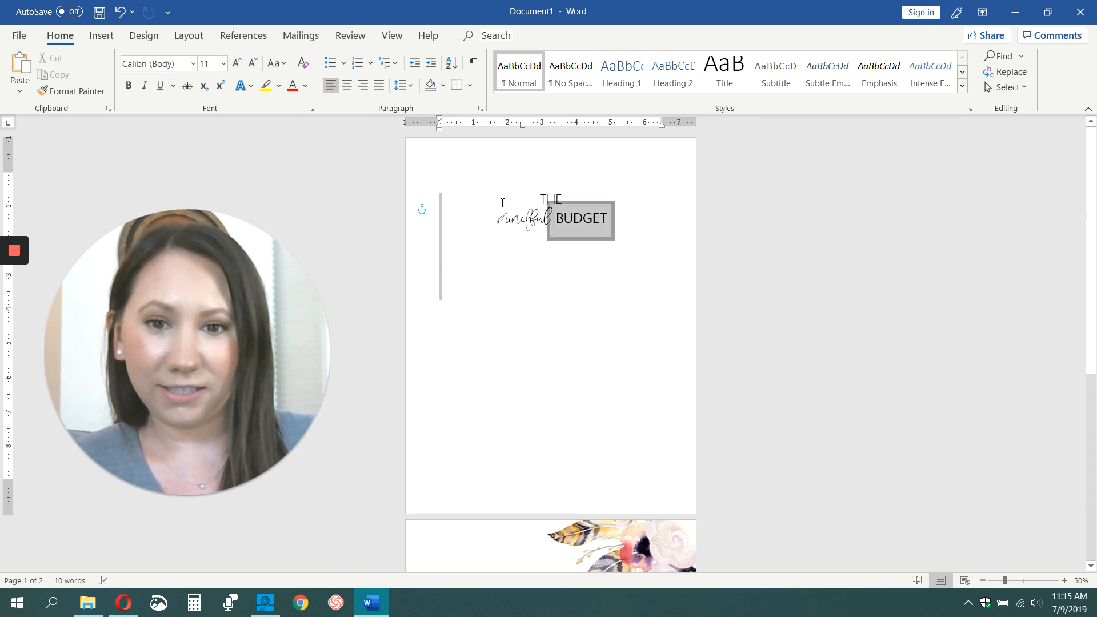
click(535, 245)
key(BackSpace)
click(559, 207)
key(Delete)
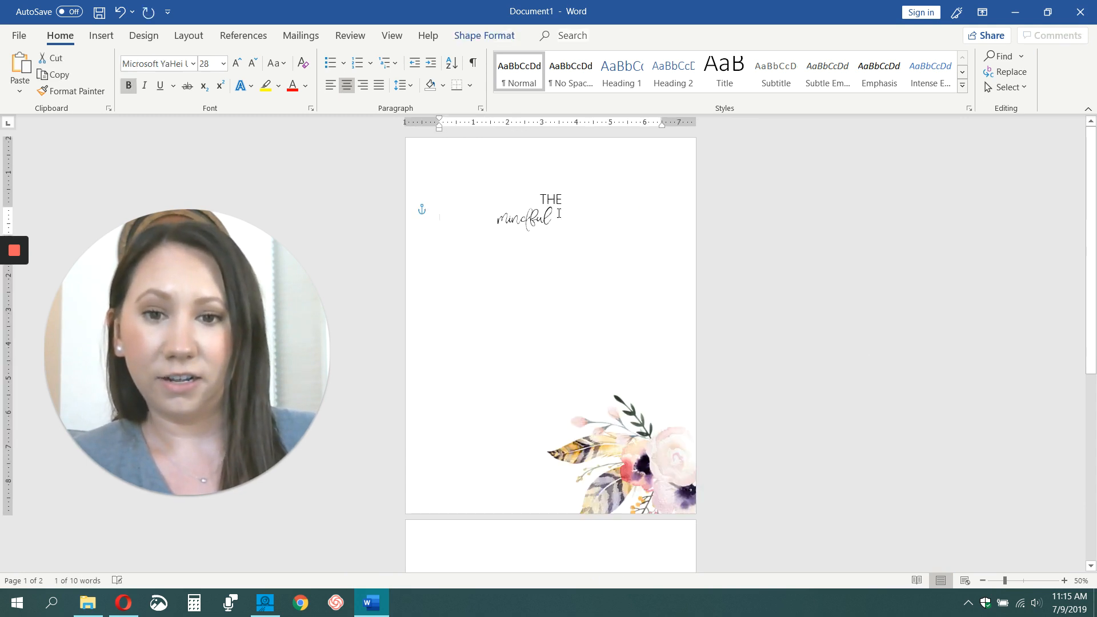
click(553, 202)
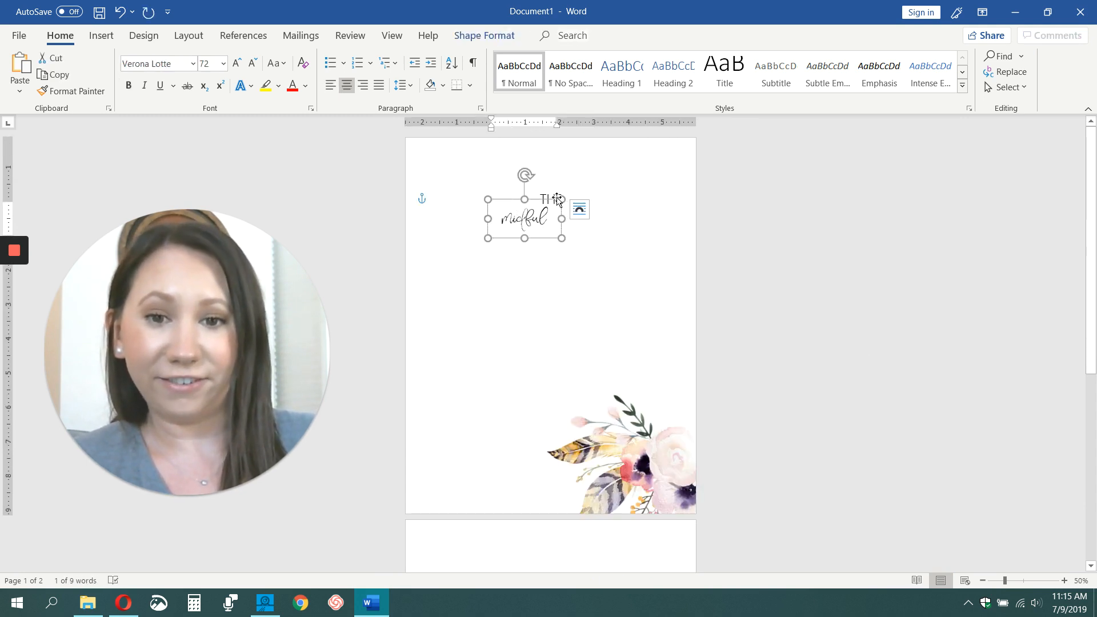
key(Delete)
click(561, 196)
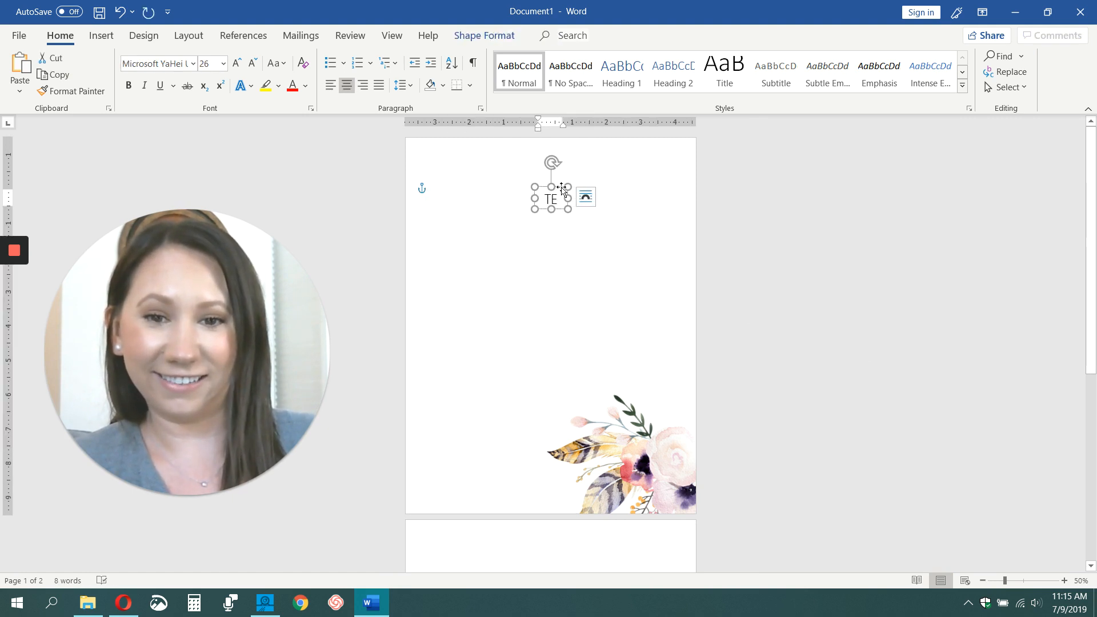
key(Delete)
Step: Cut the floral picture out of the first page's lower corner
click(629, 398)
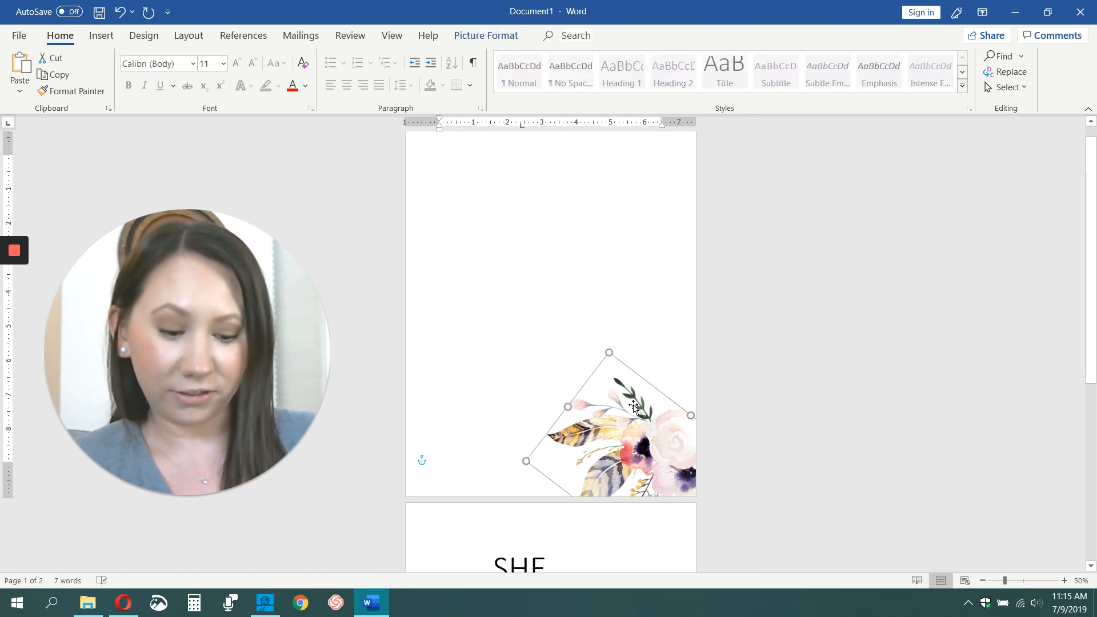
scroll(631, 451, down, 1)
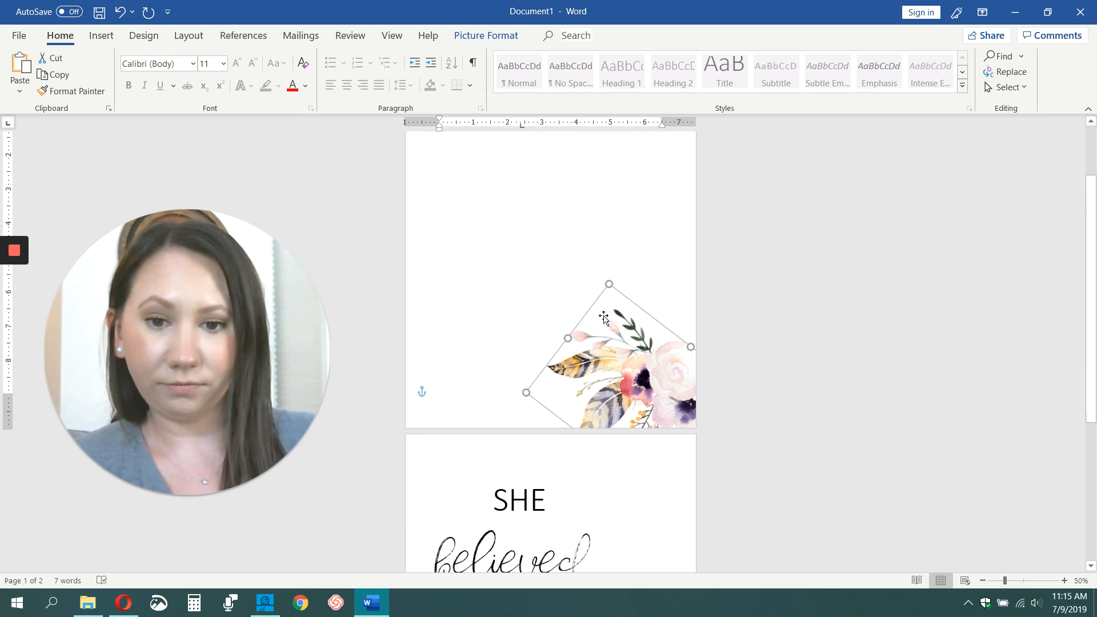
right_click(610, 334)
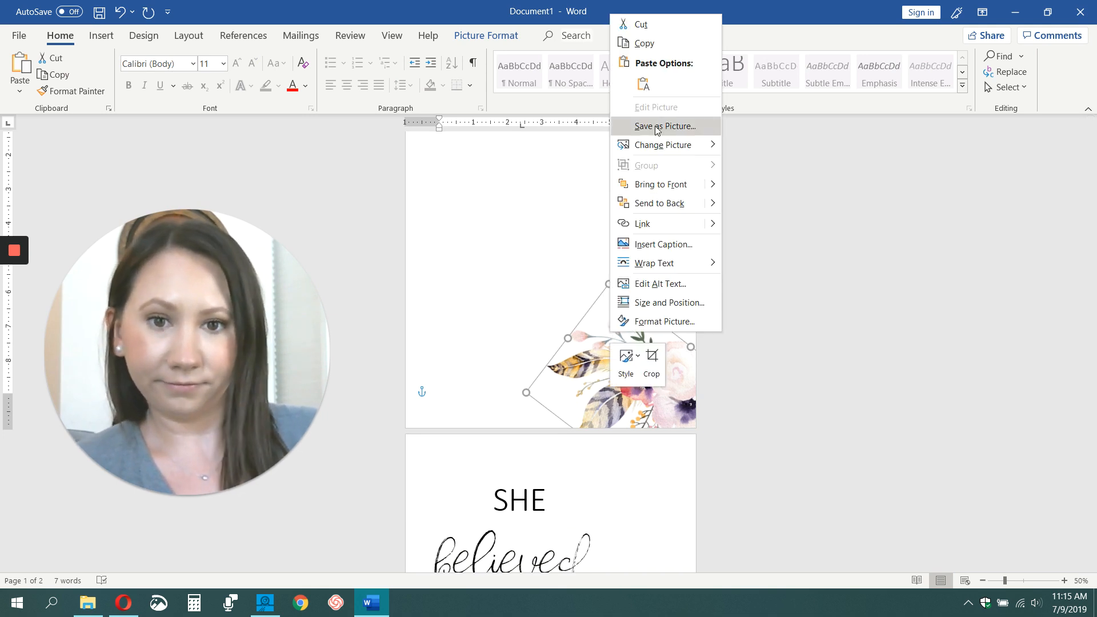
click(667, 25)
scroll(595, 412, down, 2)
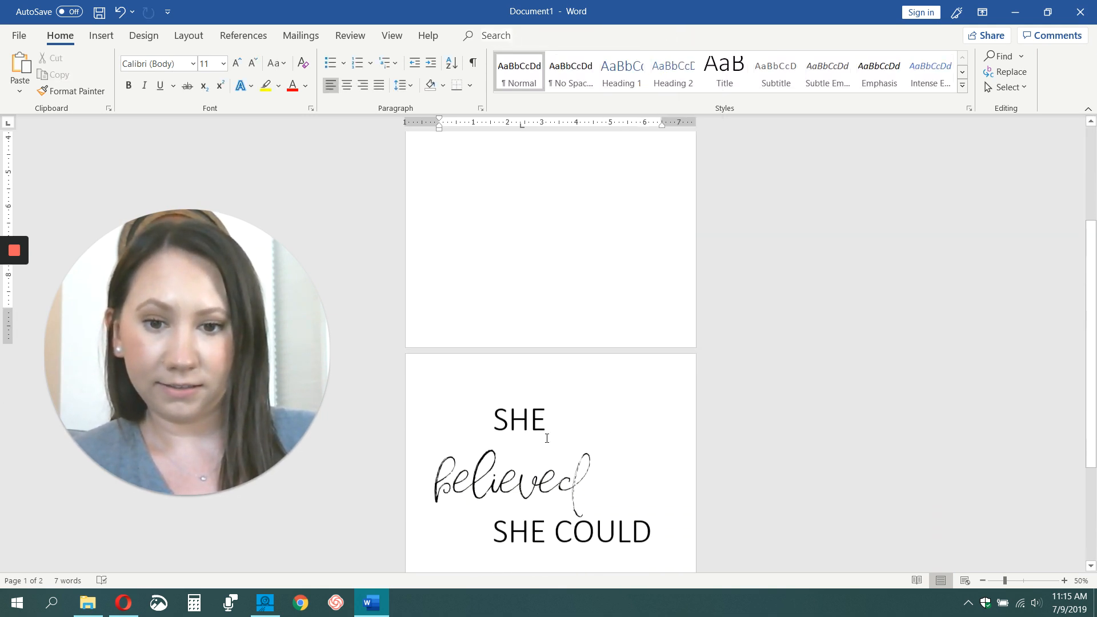
key(Delete)
key(Return)
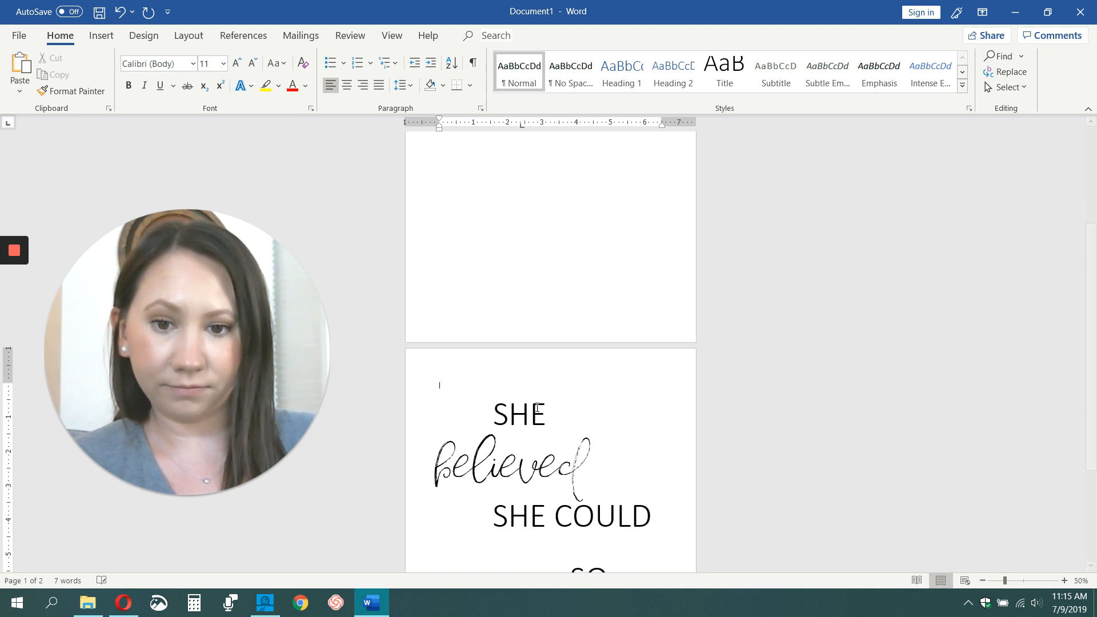
click(488, 393)
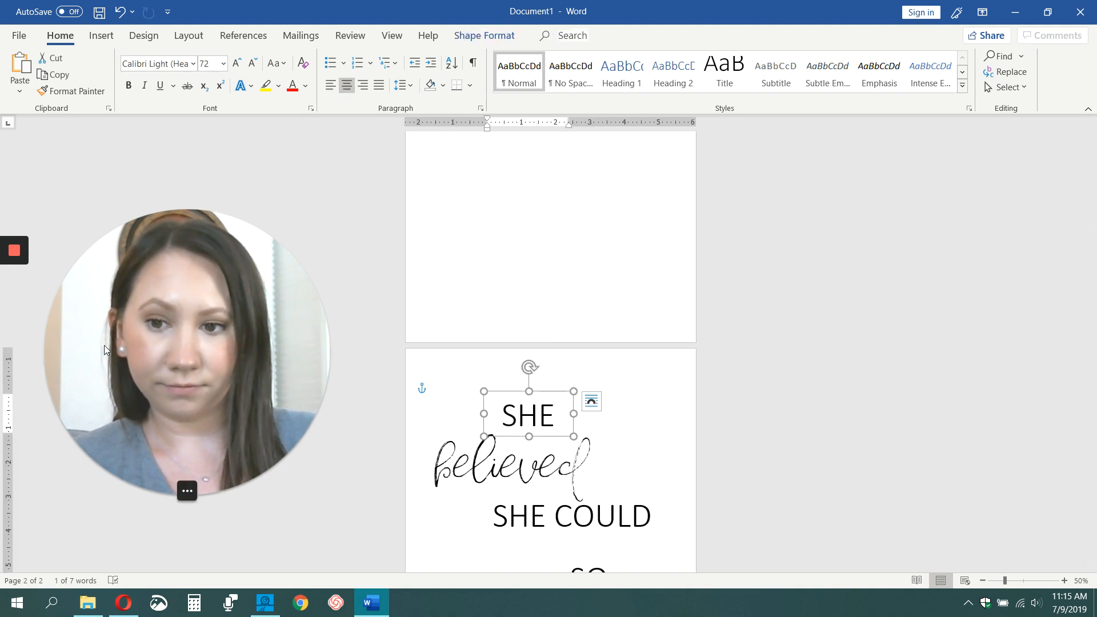
mouse_move(15, 254)
click(16, 284)
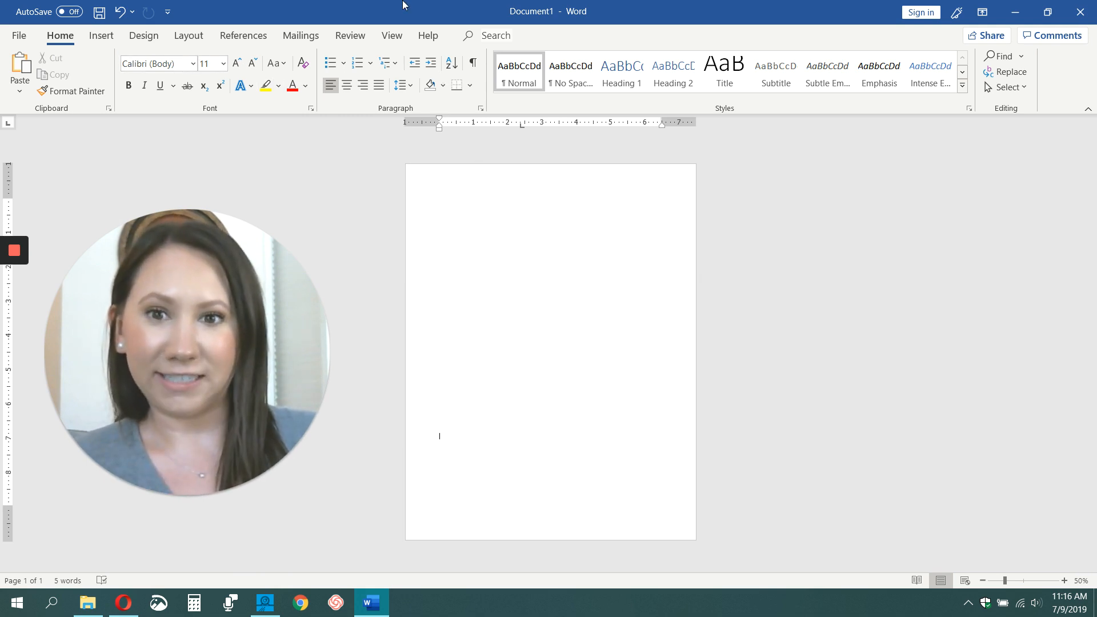
click(99, 36)
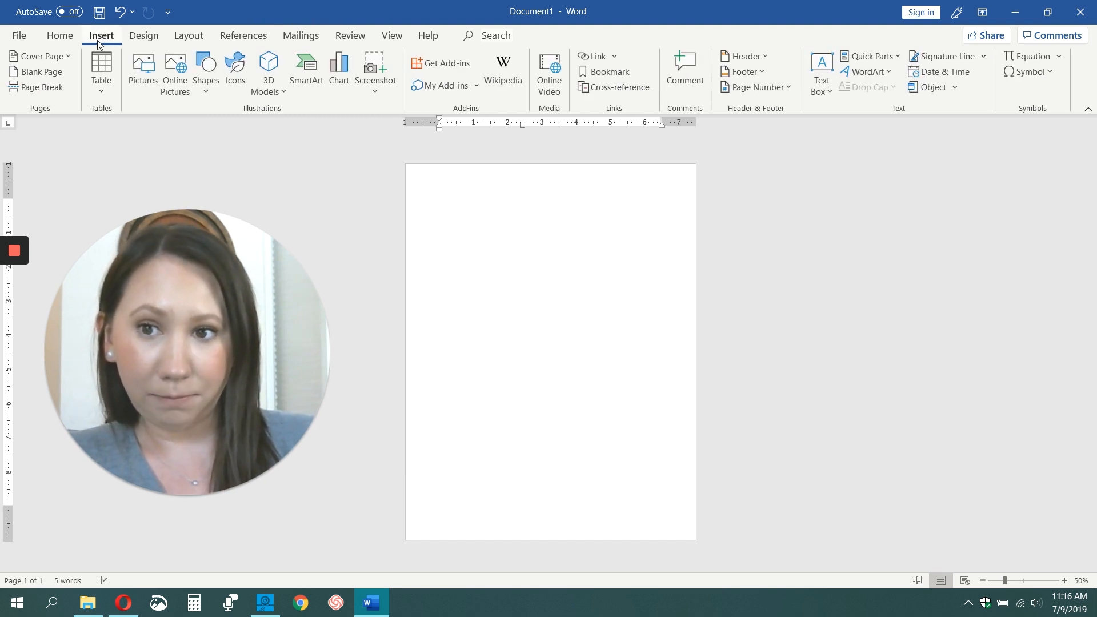
click(828, 64)
click(854, 177)
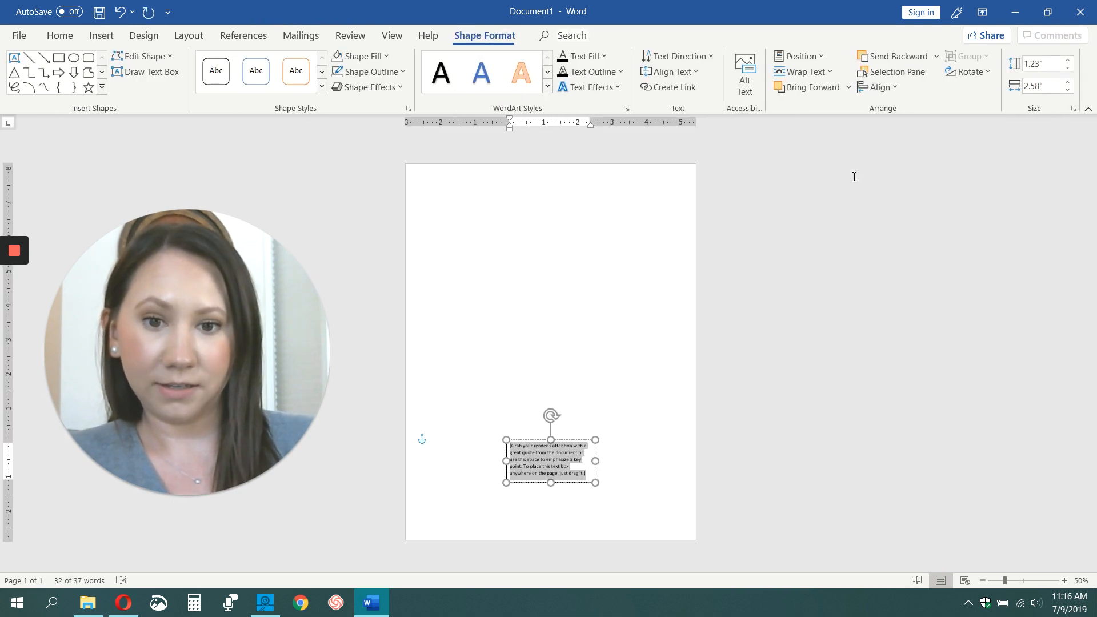
click(589, 435)
key(Delete)
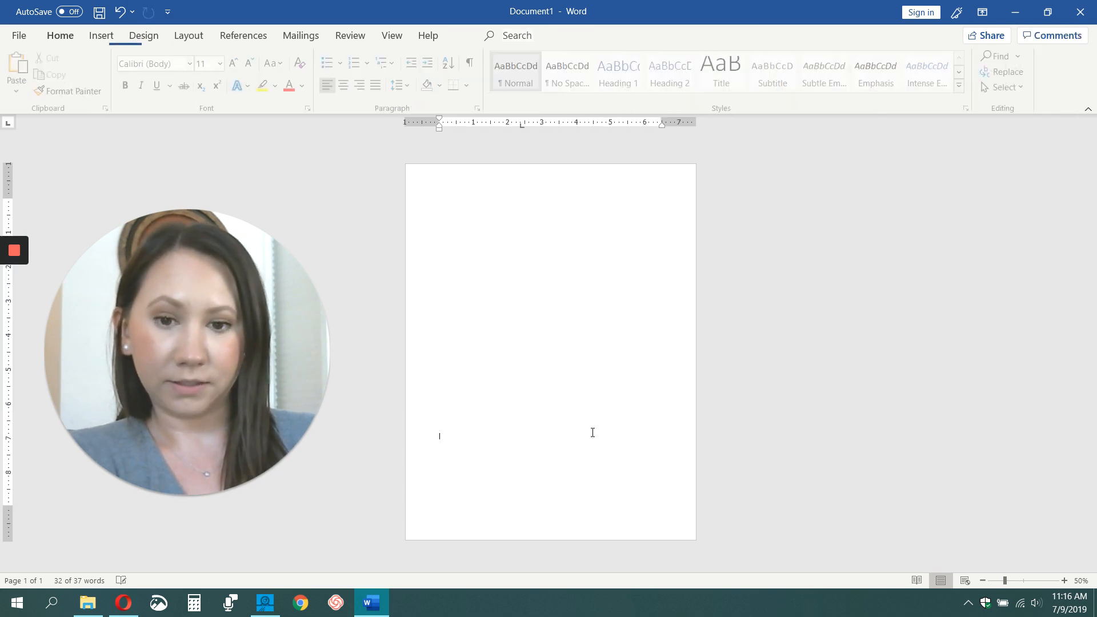
Step: Insert a built-in Simple Text Box and move it to the upper part of the blank page
click(102, 38)
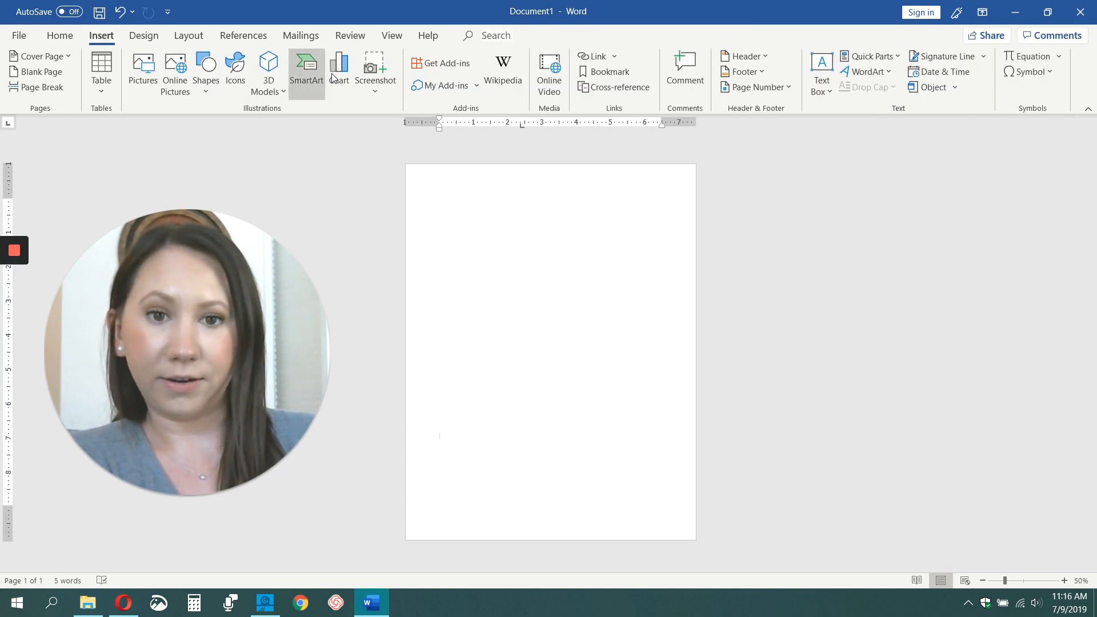
click(815, 66)
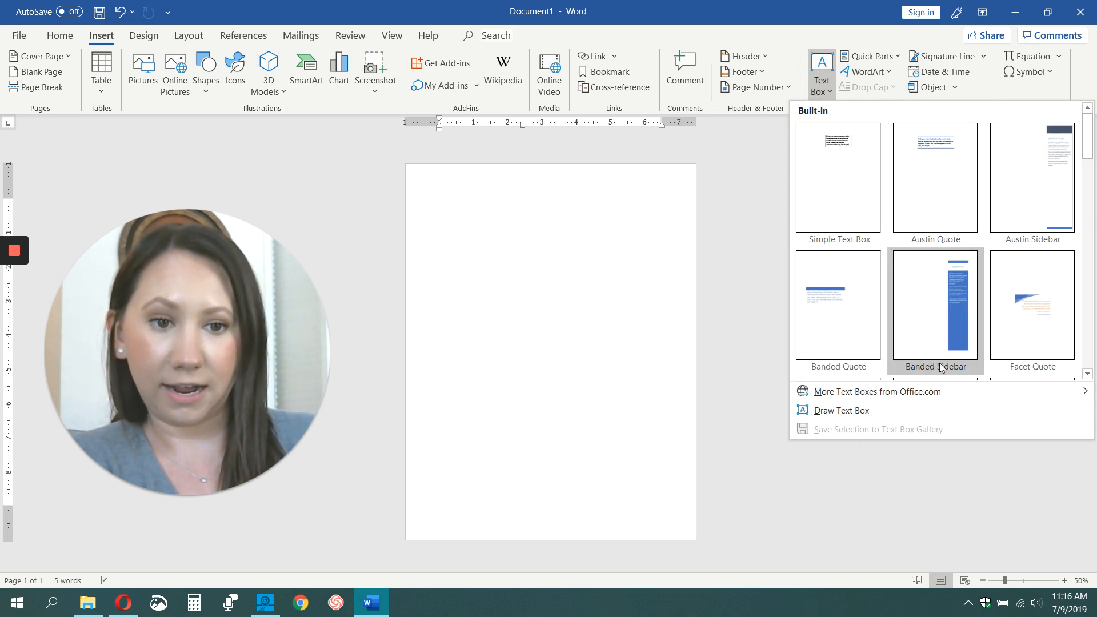
scroll(1010, 289, down, 3)
scroll(1010, 289, down, 5)
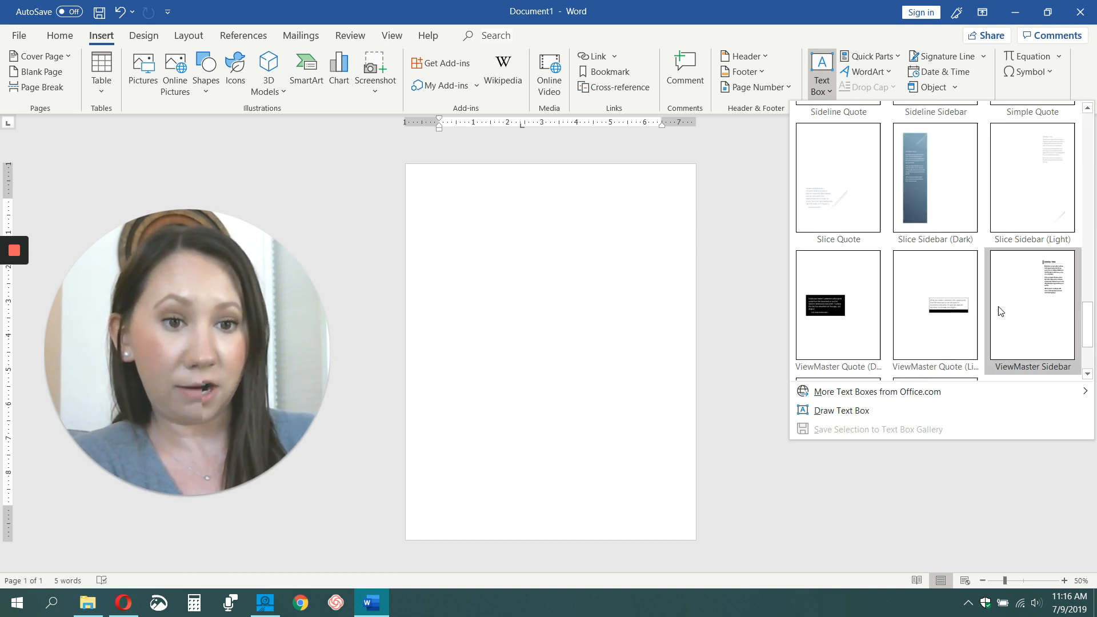
scroll(1032, 303, up, 10)
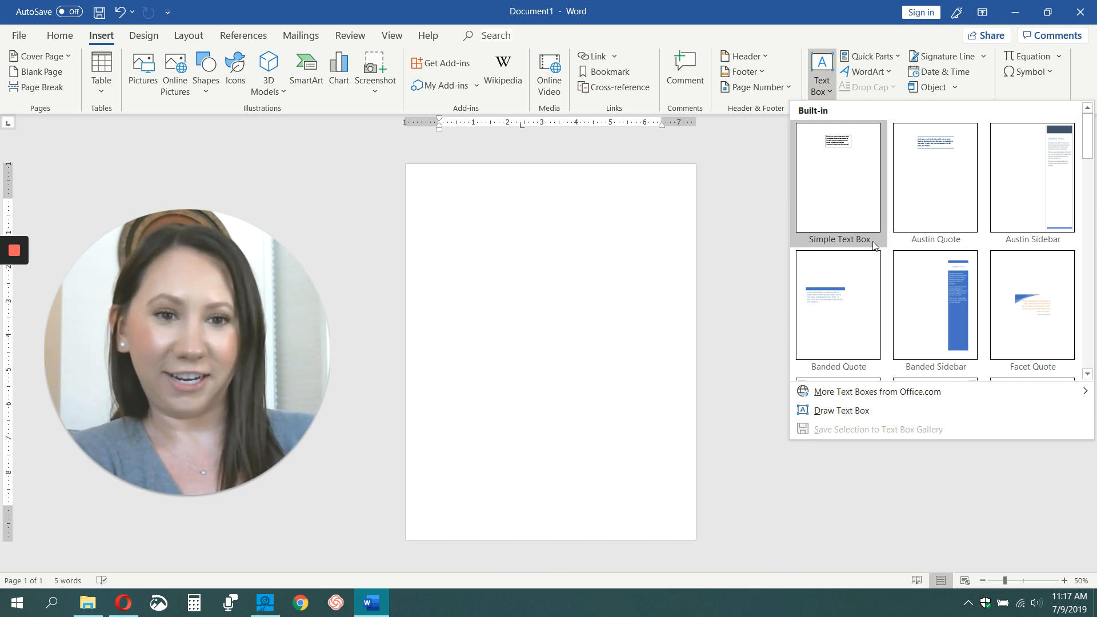
click(851, 197)
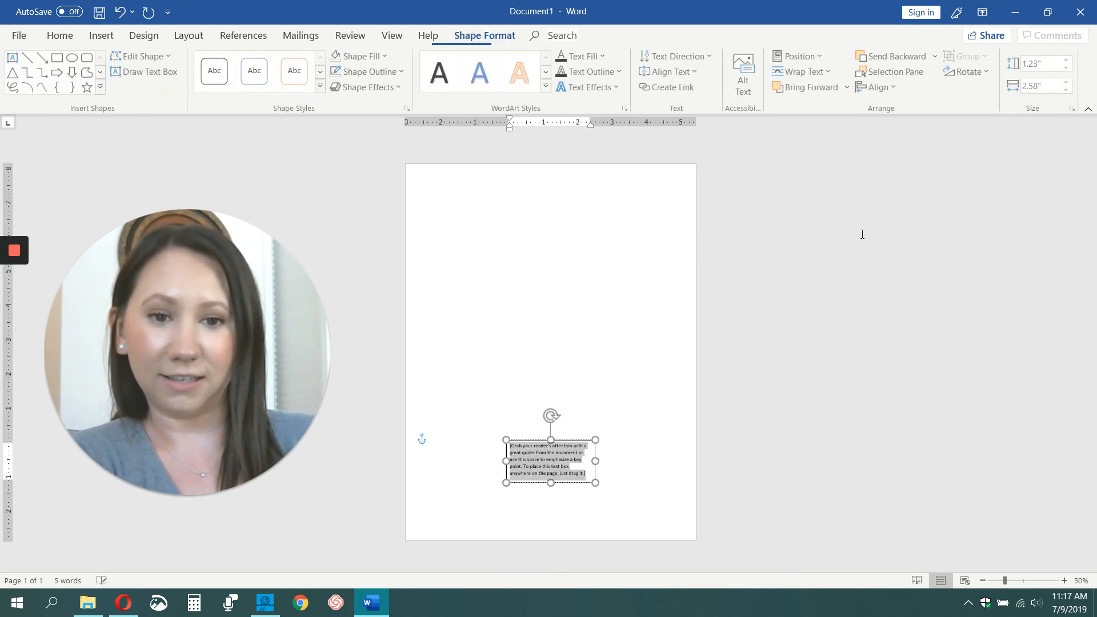
drag(578, 443, 578, 219)
Step: Replace the text box's placeholder text with "THE" and narrow the box to about 0.95" wide
click(1066, 582)
click(1065, 581)
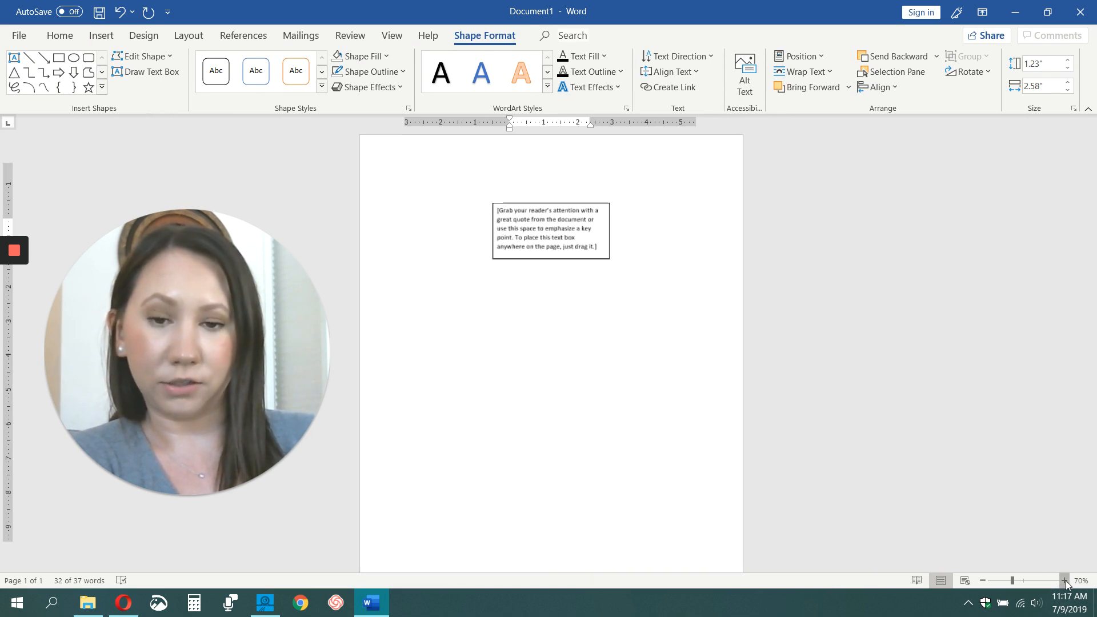
click(1065, 581)
click(1065, 581)
click(1066, 582)
click(1065, 582)
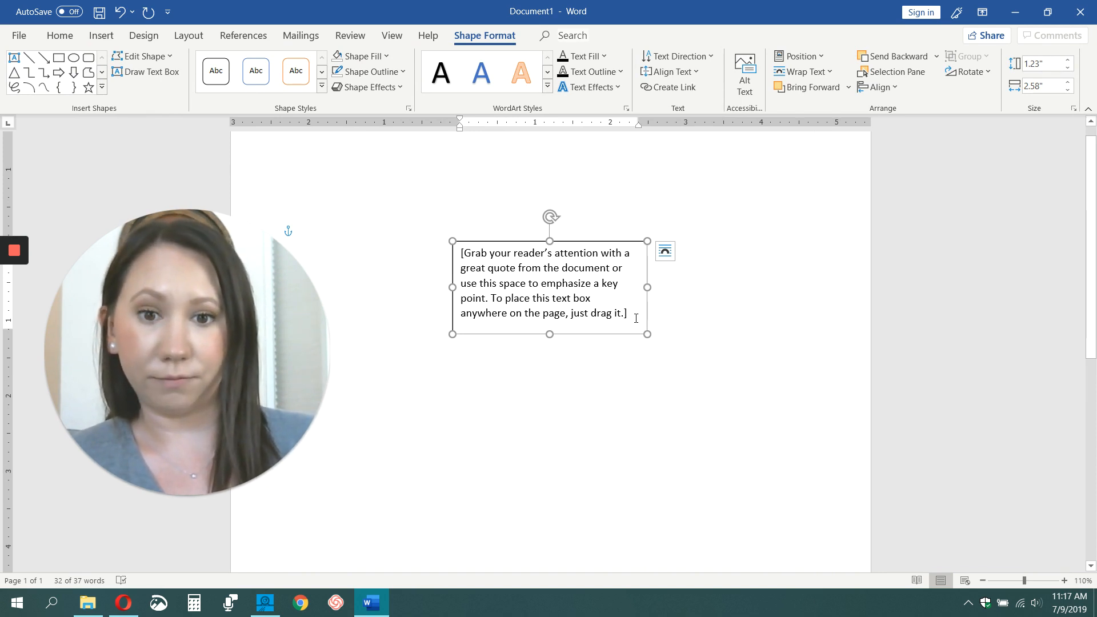
click(636, 319)
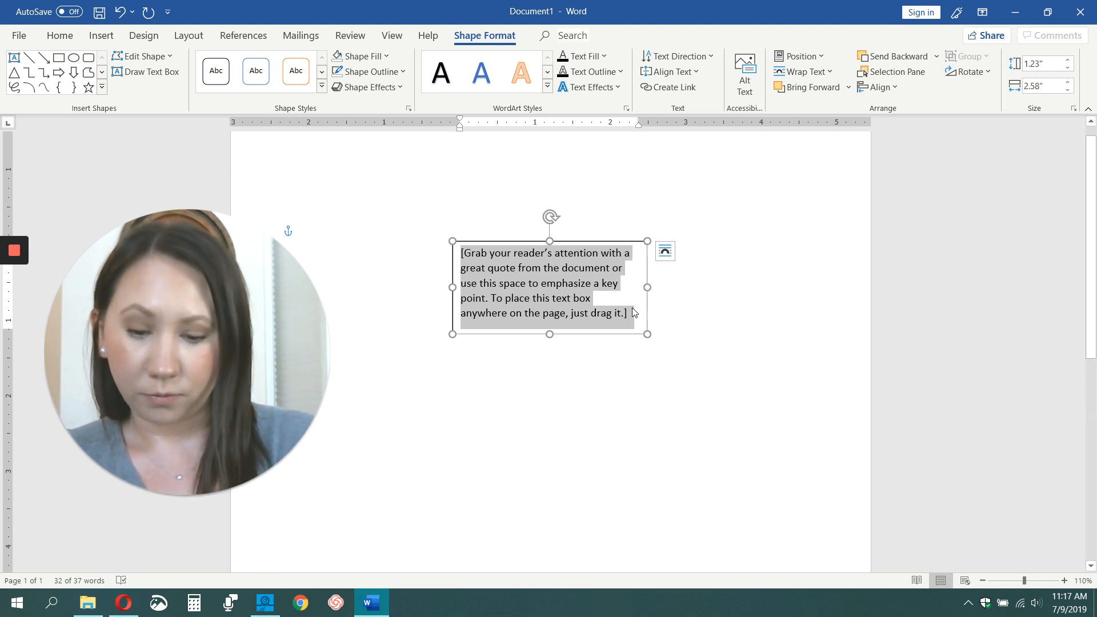
text(THE)
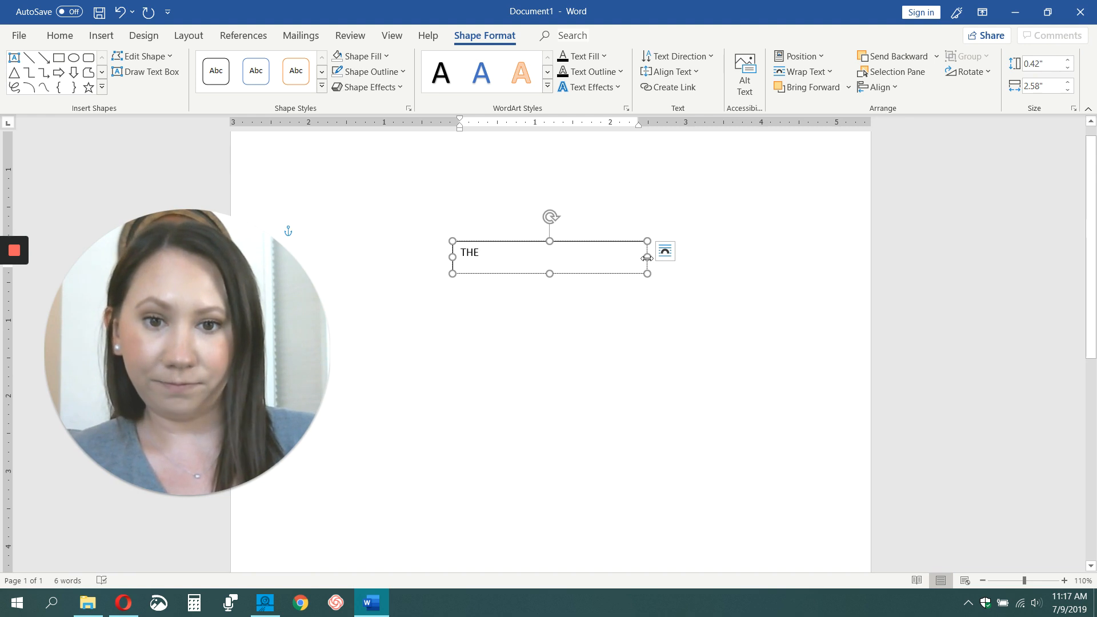
drag(647, 257, 523, 243)
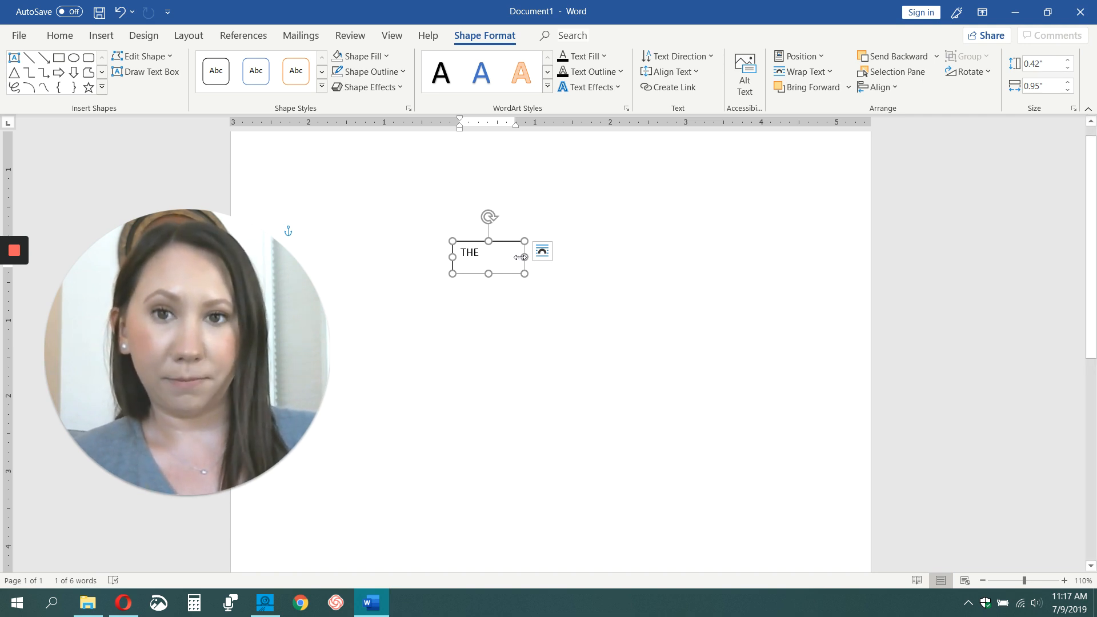
click(539, 315)
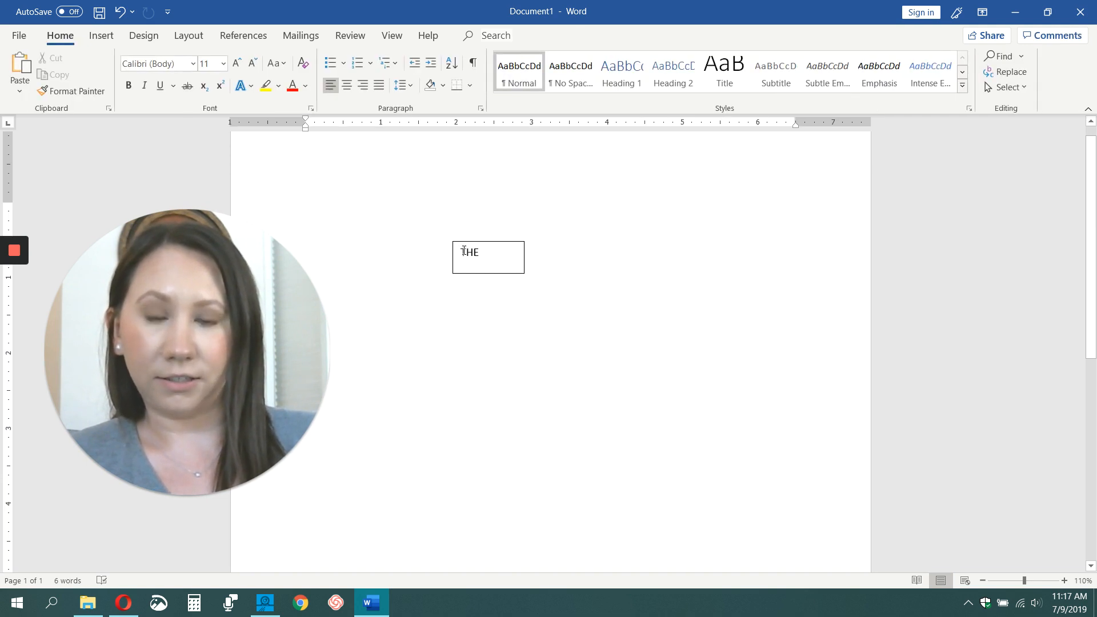
Step: Center the word "THE" horizontally within its text box
click(524, 273)
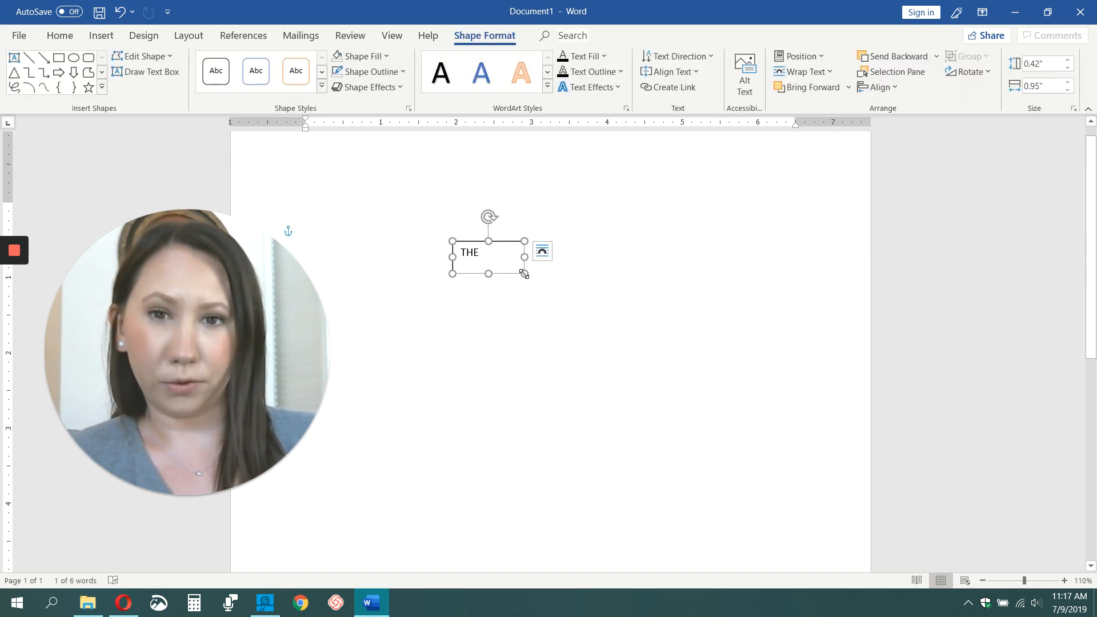
click(520, 326)
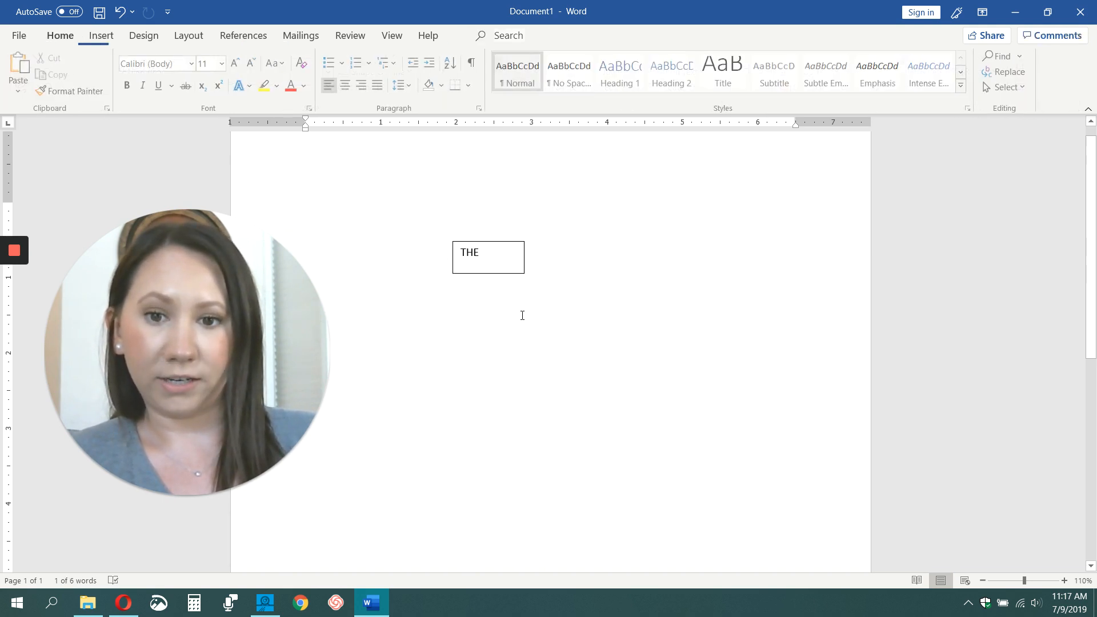
click(524, 275)
click(488, 255)
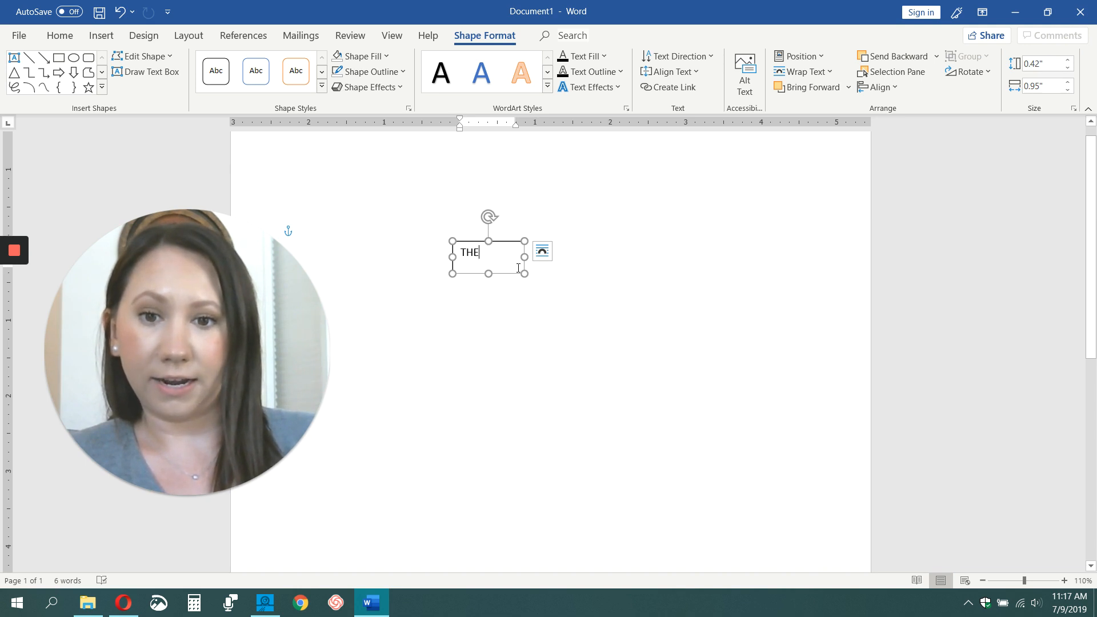
click(478, 277)
double_click(472, 255)
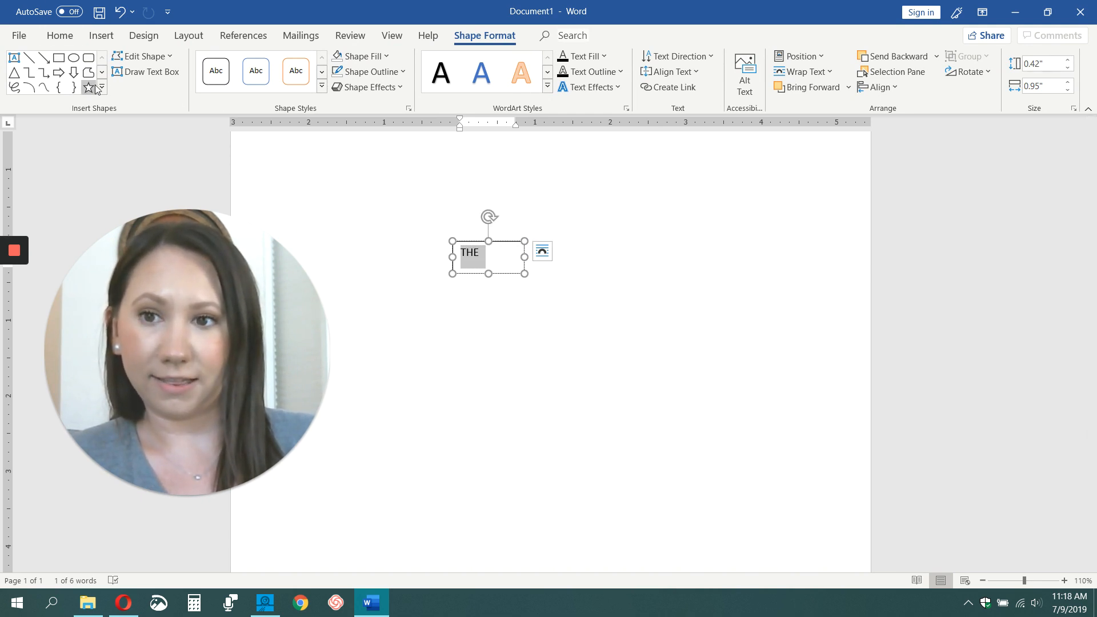
click(80, 39)
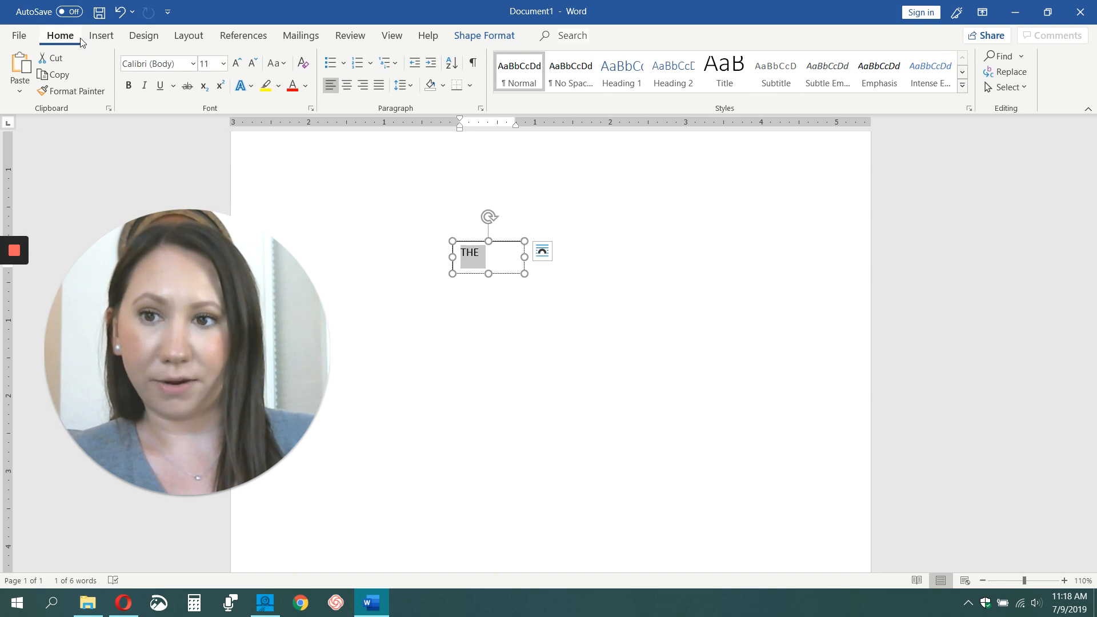
click(347, 85)
Step: Increase the font size of "THE" to 24 and widen its text box slightly
click(236, 66)
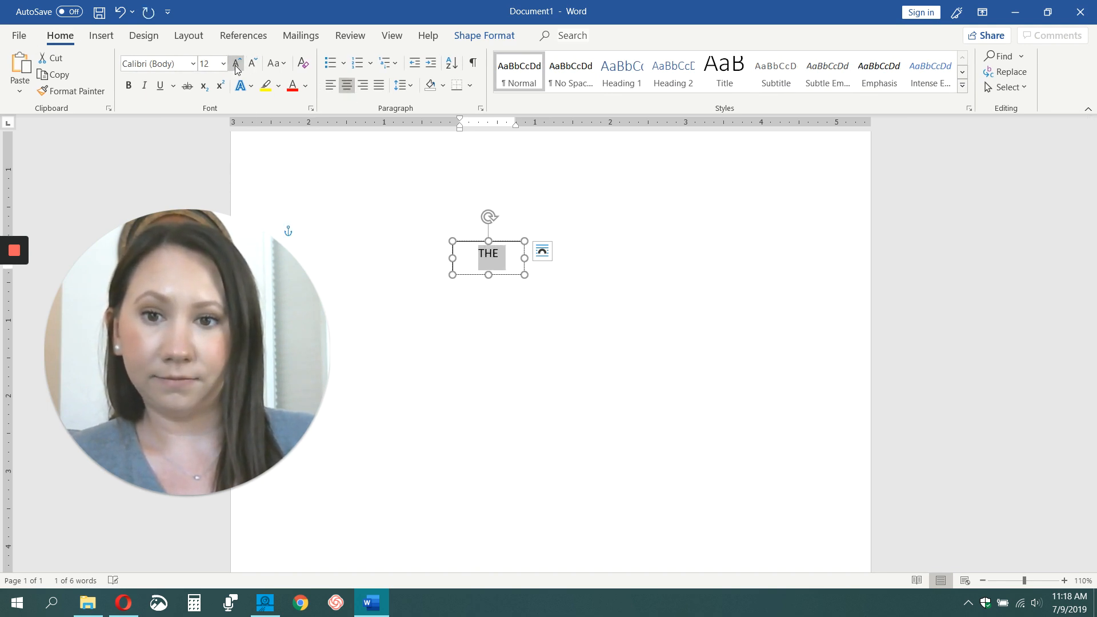
click(236, 66)
click(236, 66)
click(236, 65)
click(236, 66)
click(236, 66)
click(237, 66)
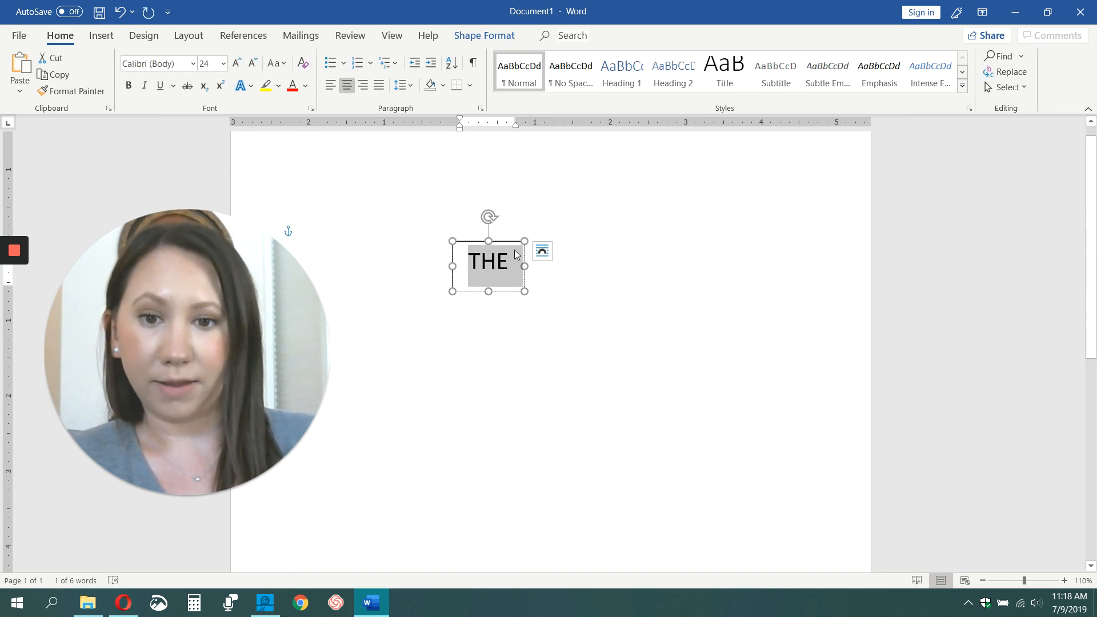
drag(525, 266, 566, 267)
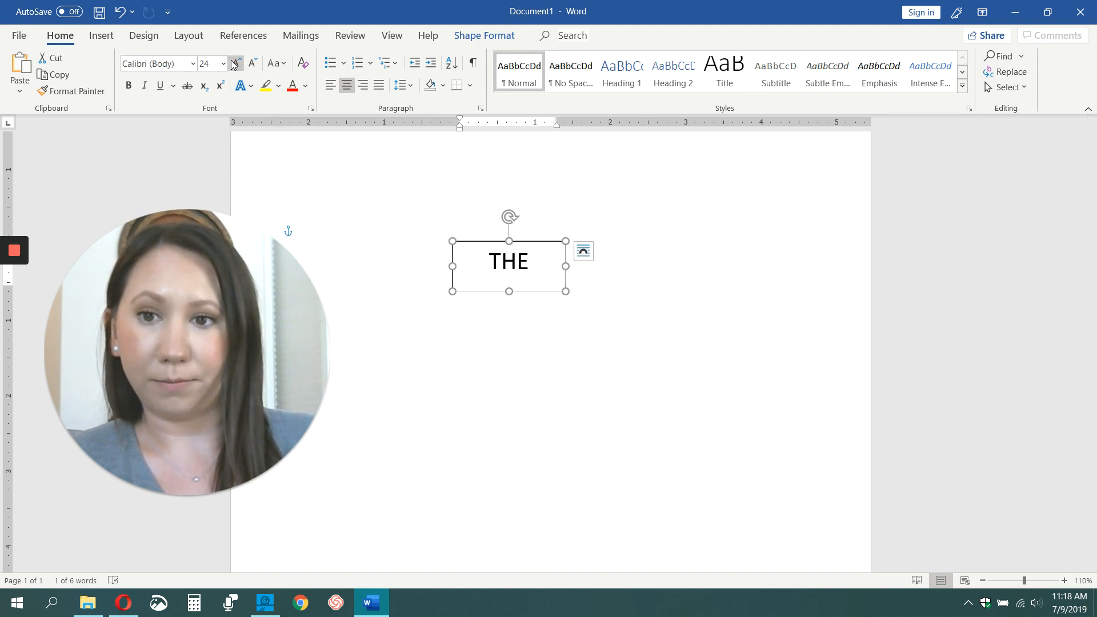
Step: Enlarge "THE" to font size 72 and widen its text box to about 2.66" so the word fits on one line
click(234, 64)
click(234, 64)
click(234, 64)
click(234, 64)
click(234, 64)
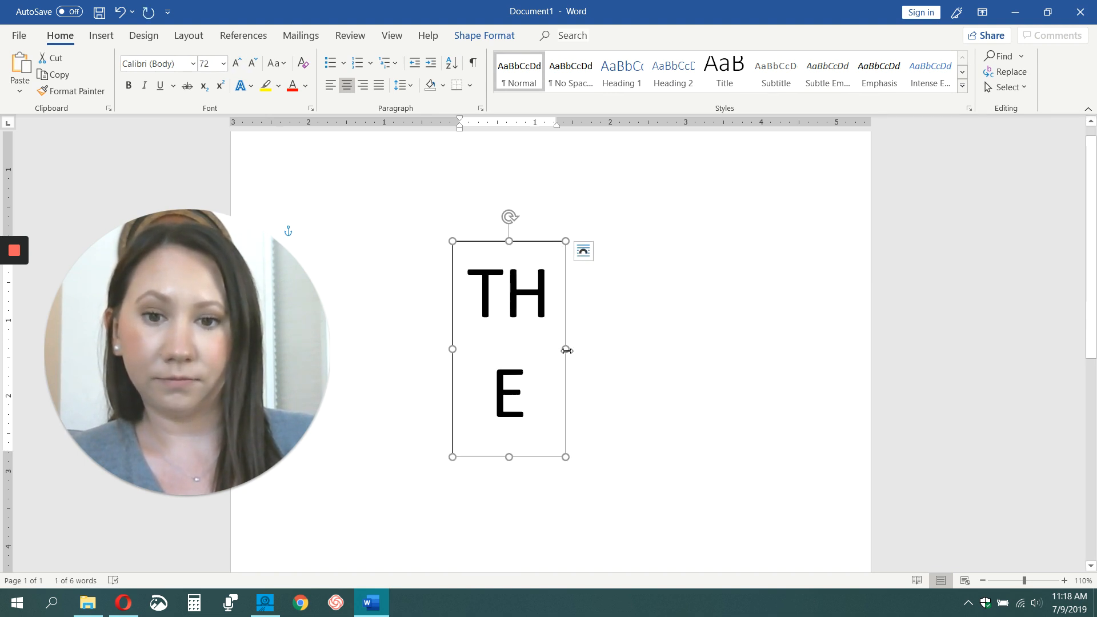
drag(566, 350, 653, 337)
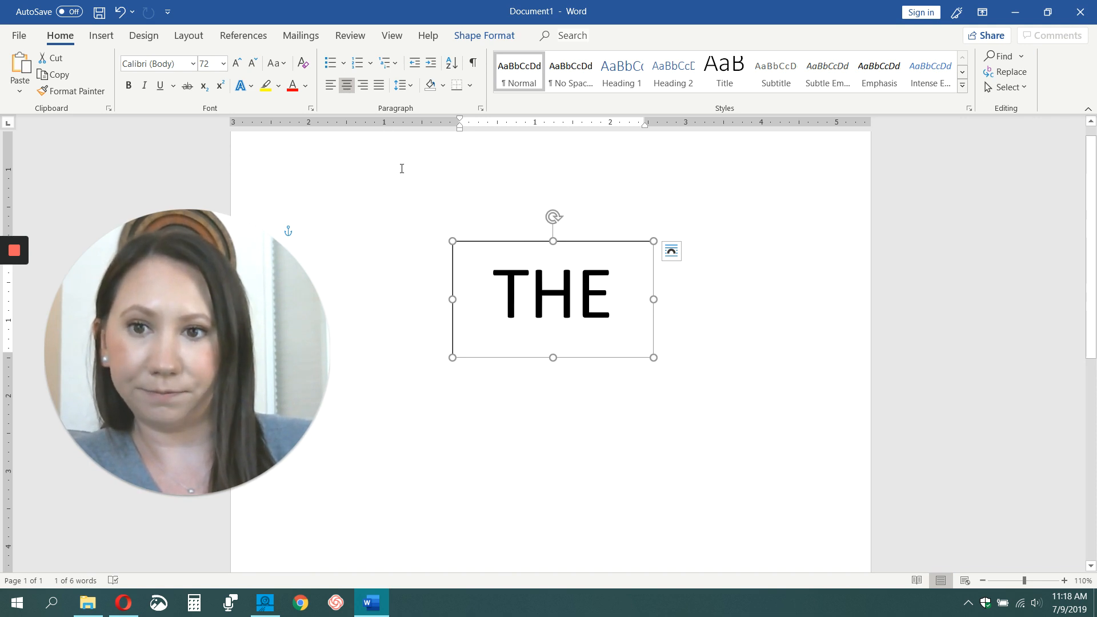
click(768, 292)
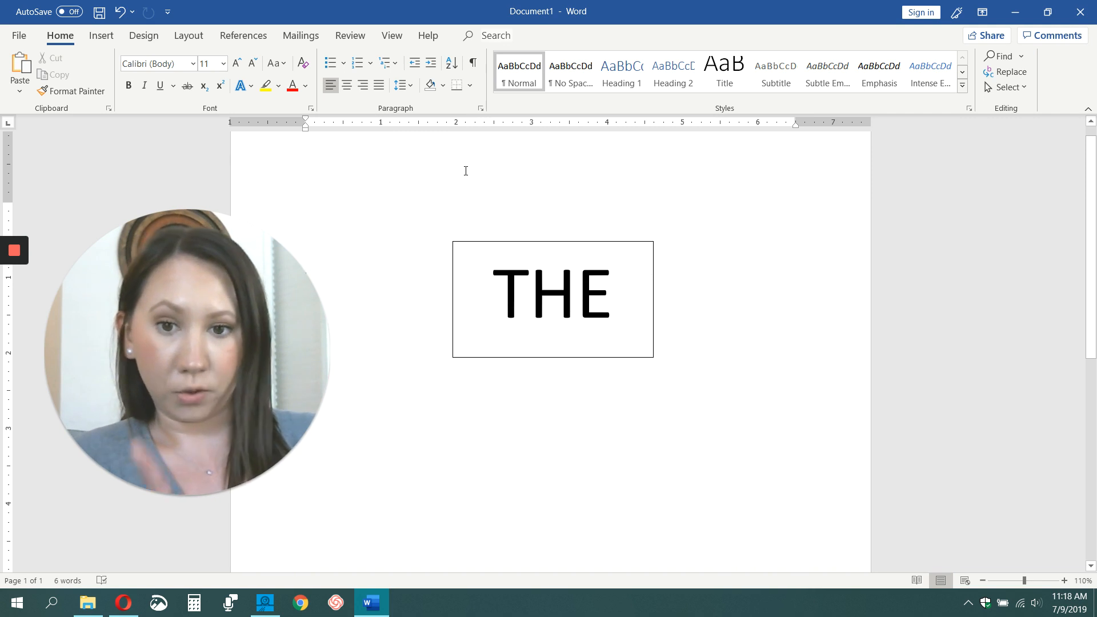
Step: Fill the "THE" text box with the floral picture 10_Bithday party.png from the png_bouquets folder
click(610, 242)
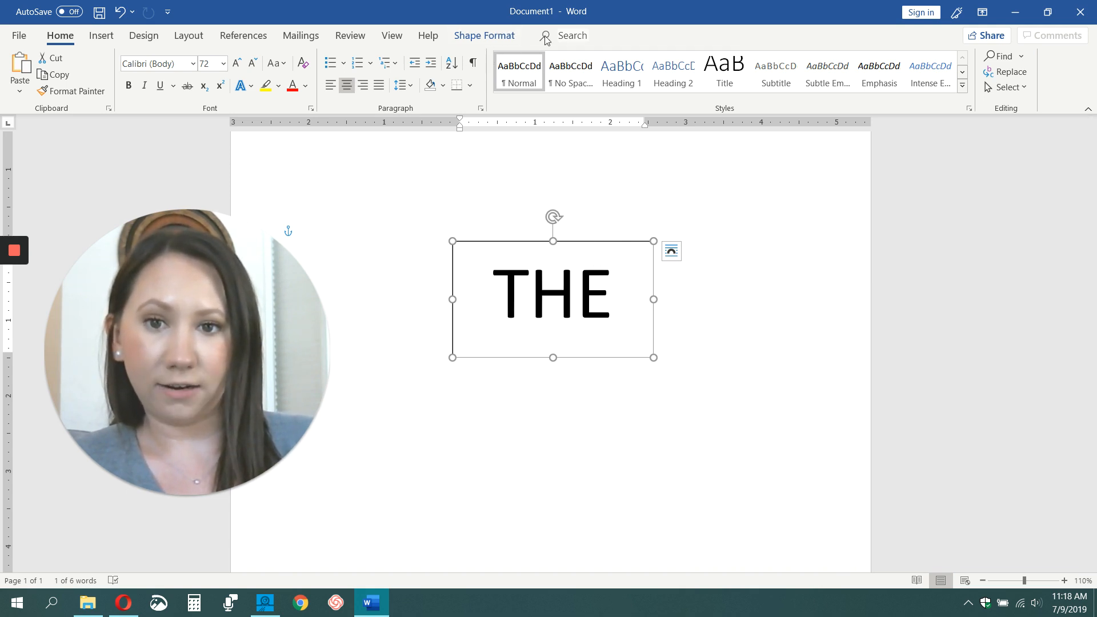
click(490, 41)
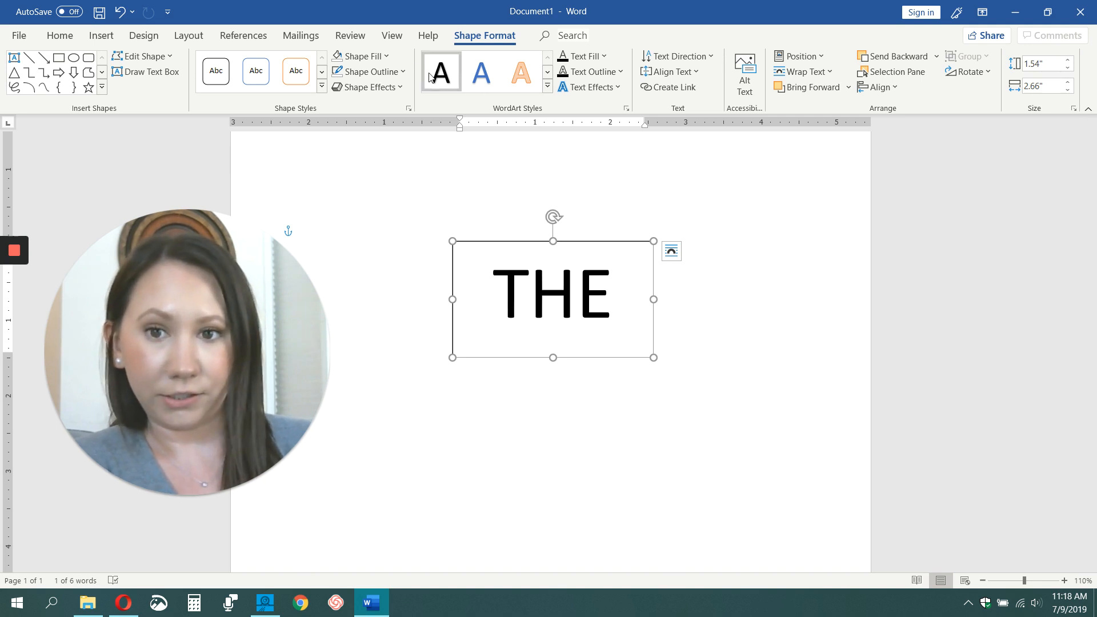
click(386, 57)
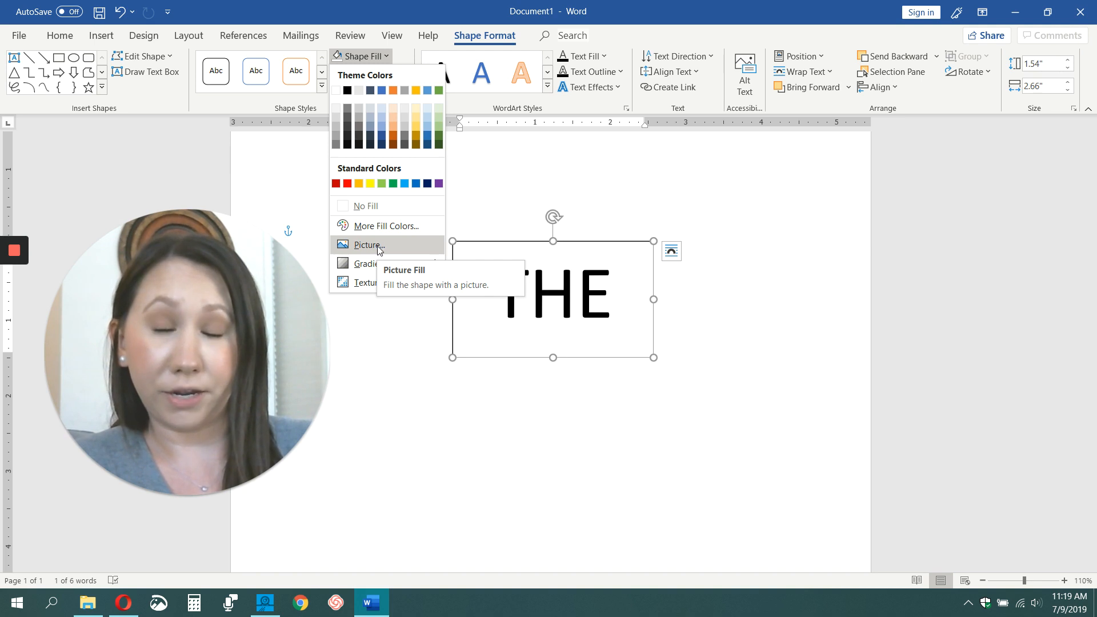
click(413, 245)
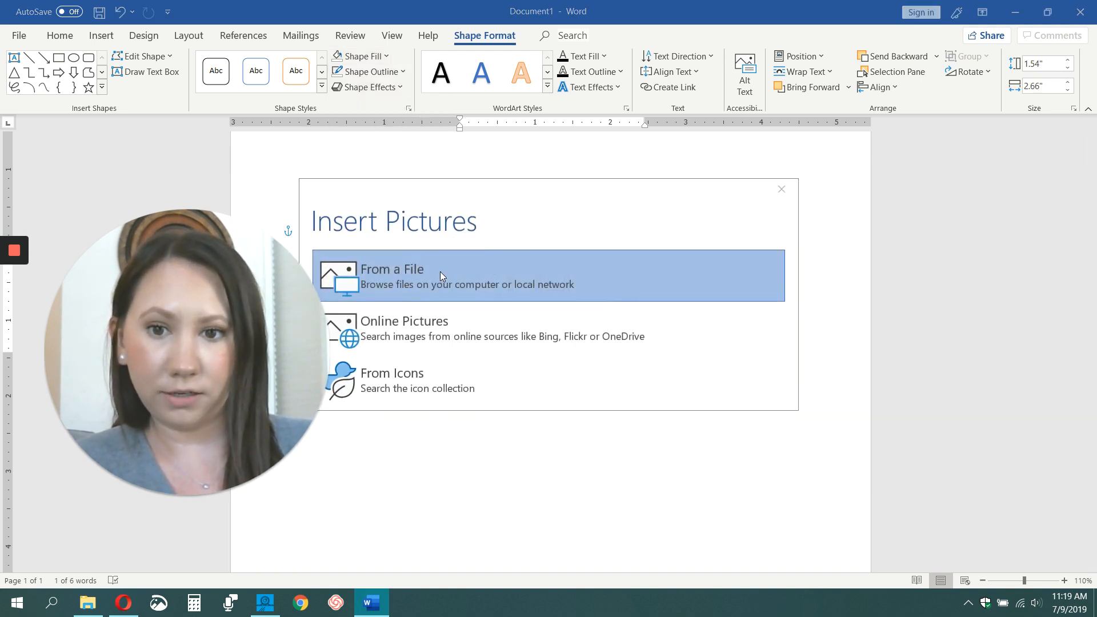
click(440, 272)
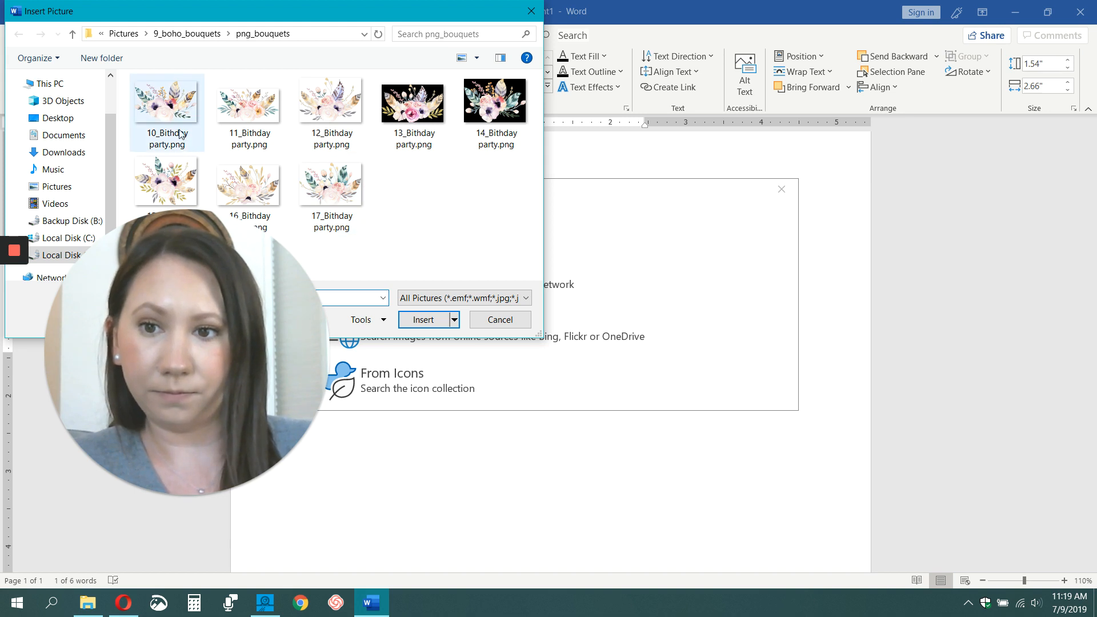
double_click(172, 115)
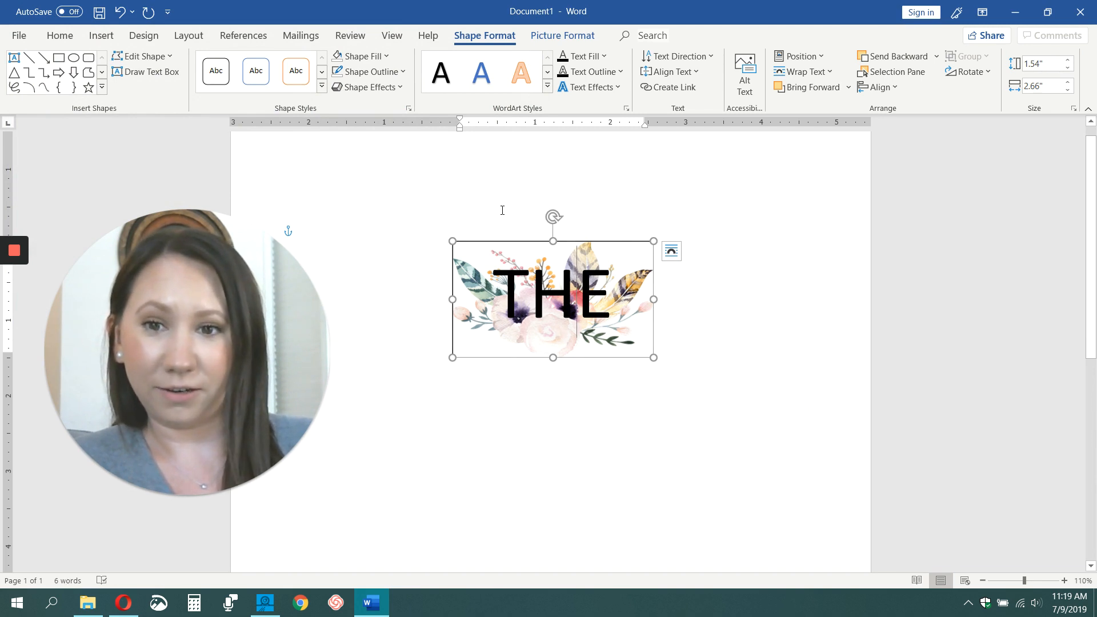
Step: Set the "THE" text box to no fill and no outline
click(374, 58)
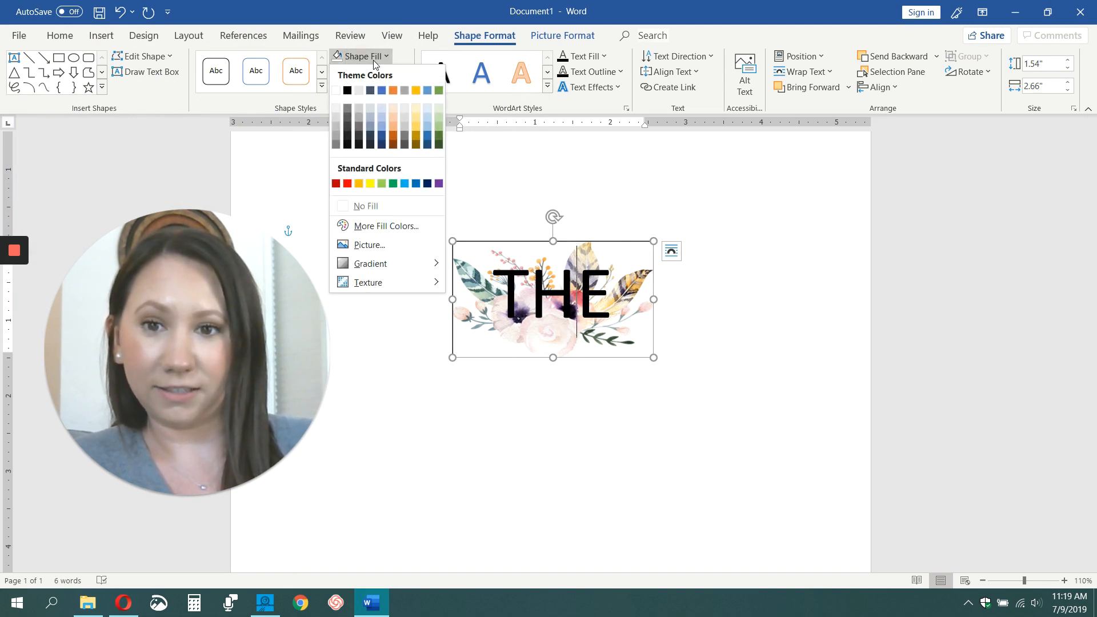
click(366, 206)
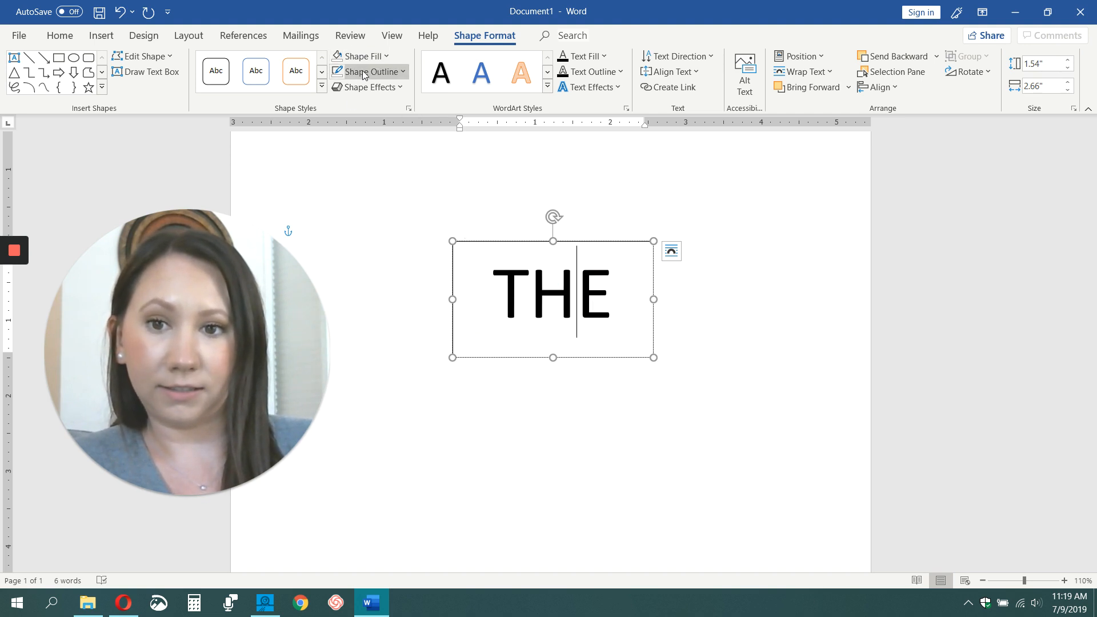
click(391, 74)
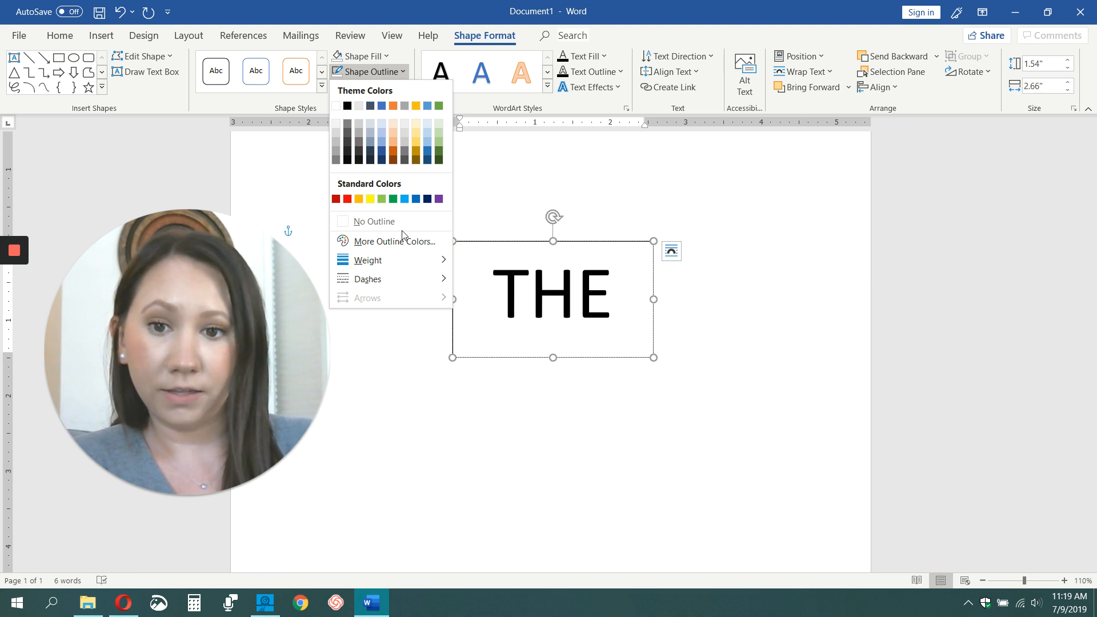
click(372, 222)
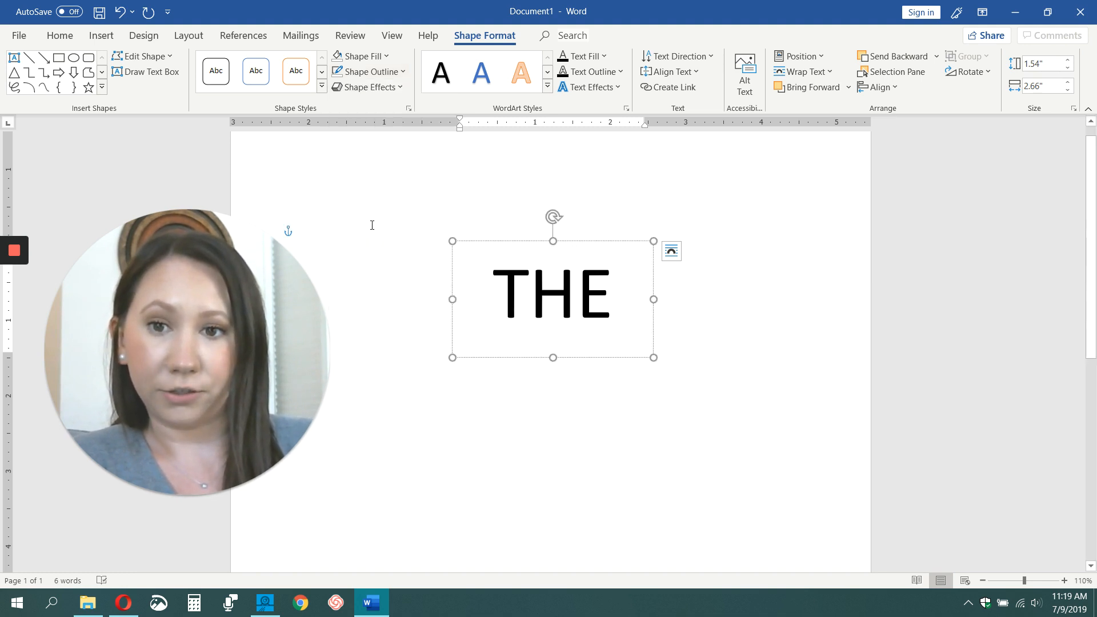
click(633, 398)
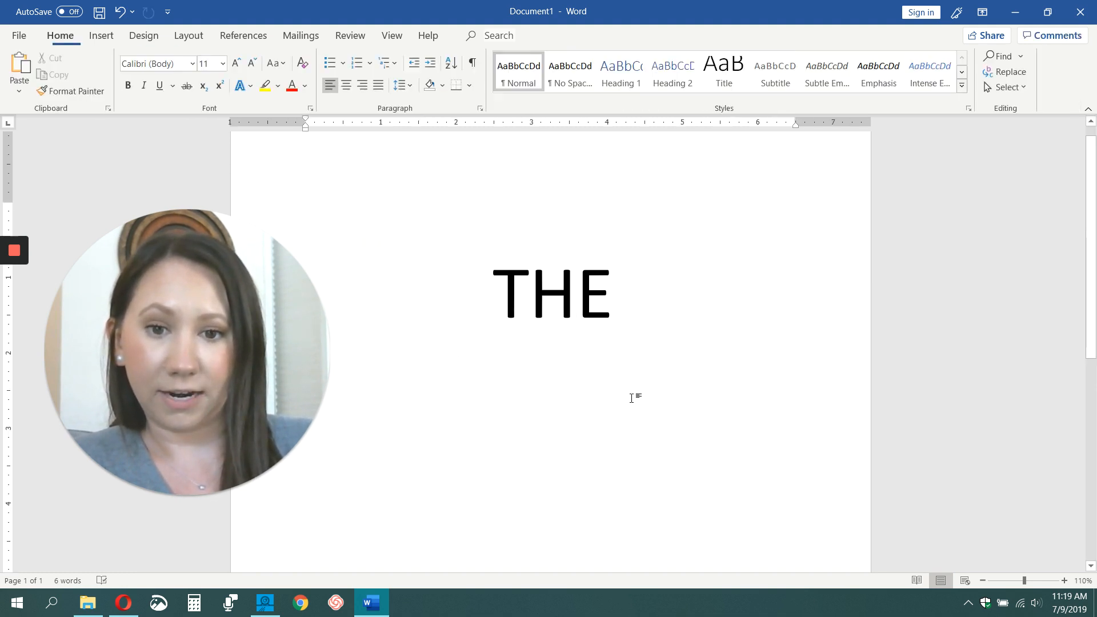
click(598, 289)
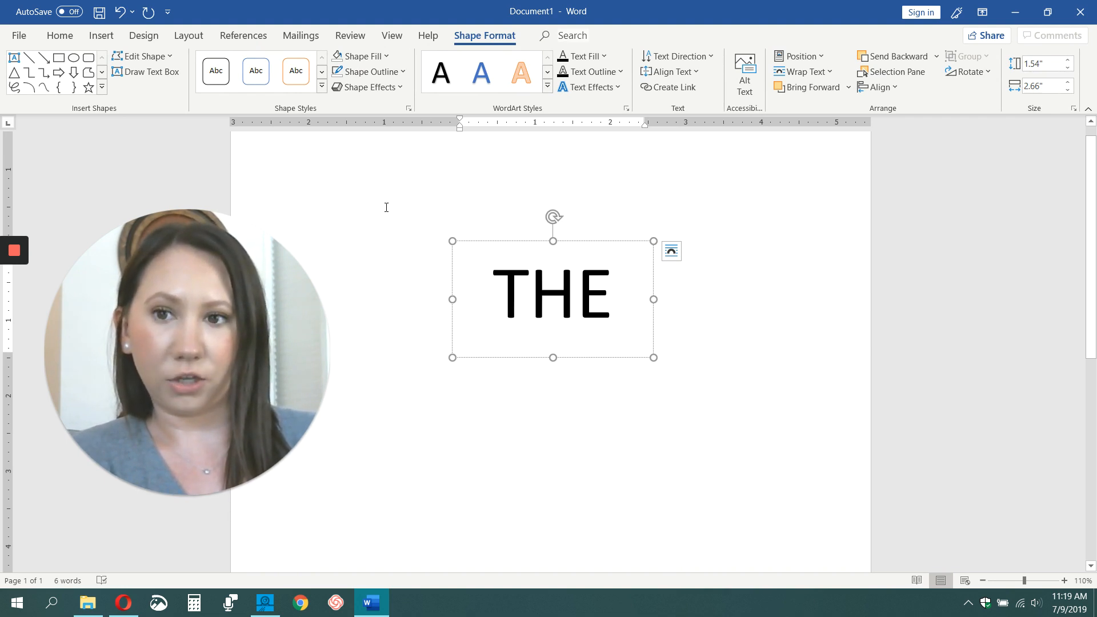
click(60, 35)
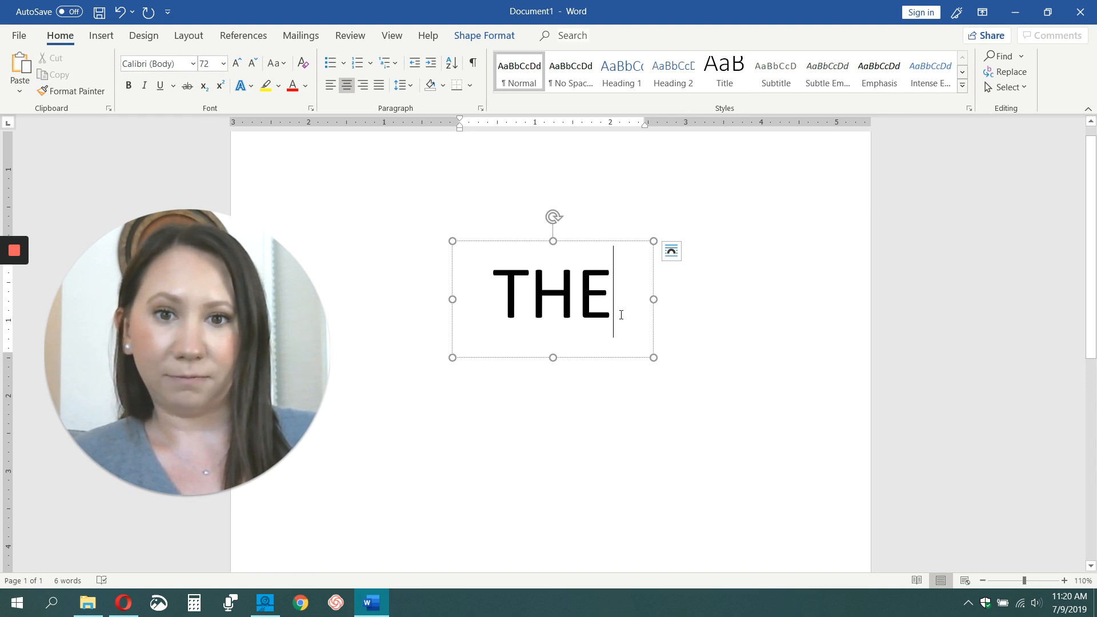
click(624, 243)
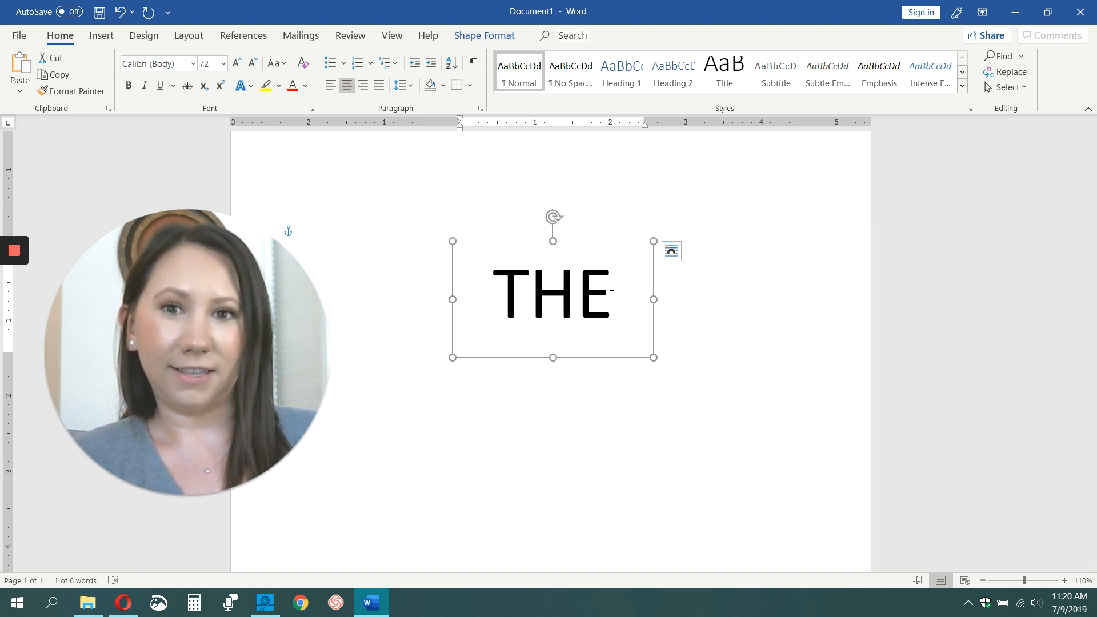
right_click(604, 241)
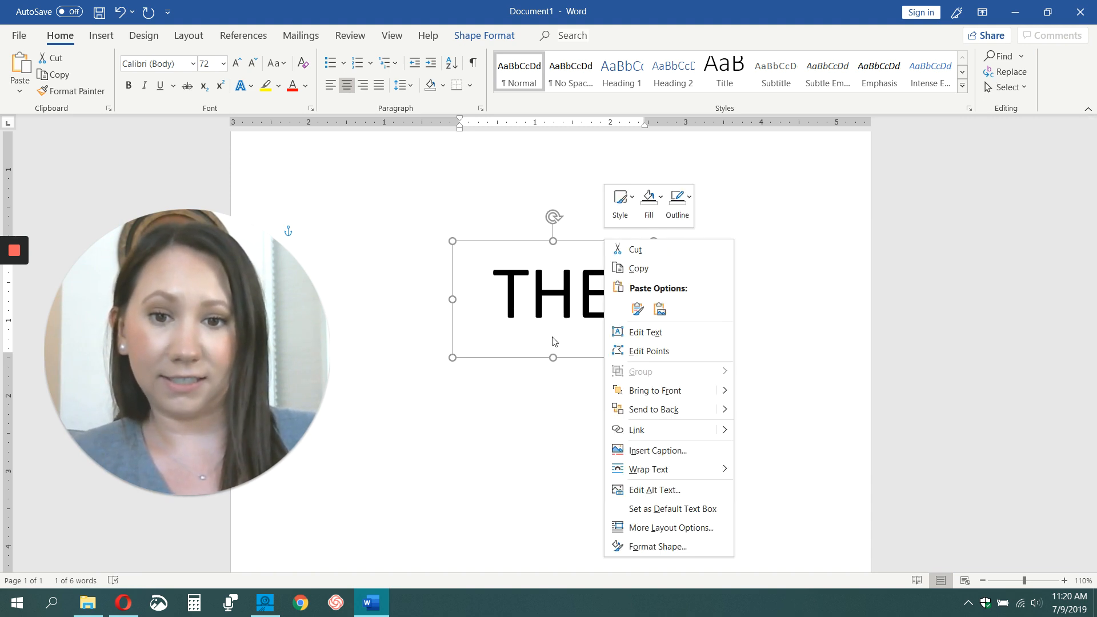
key(Escape)
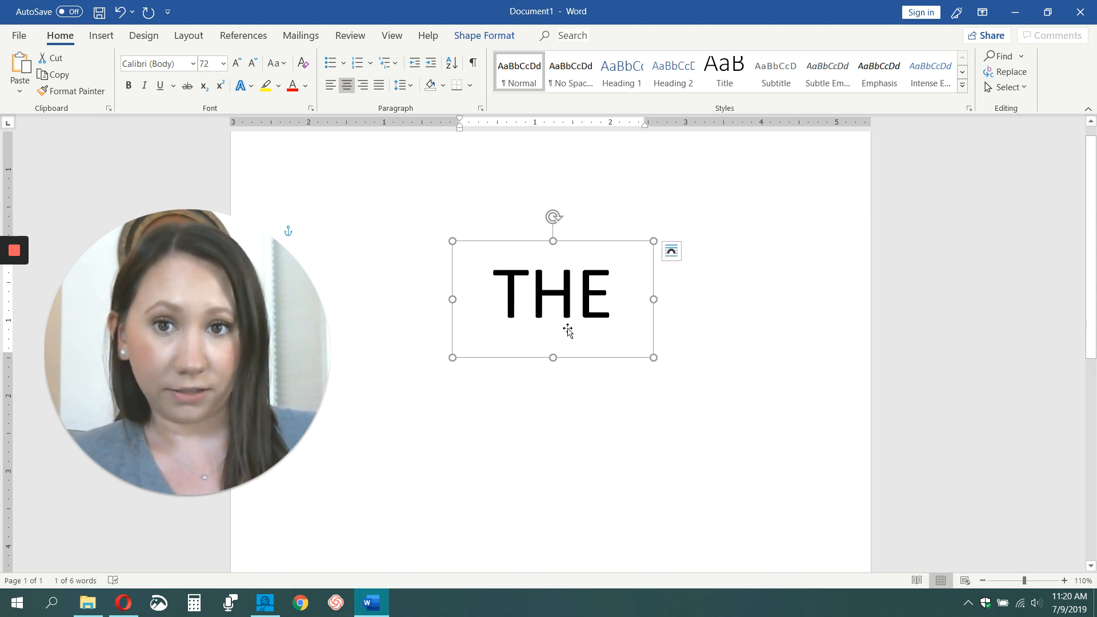
Step: Duplicate the "THE" text box by copy and paste, and position the copy just below the original
right_click(585, 242)
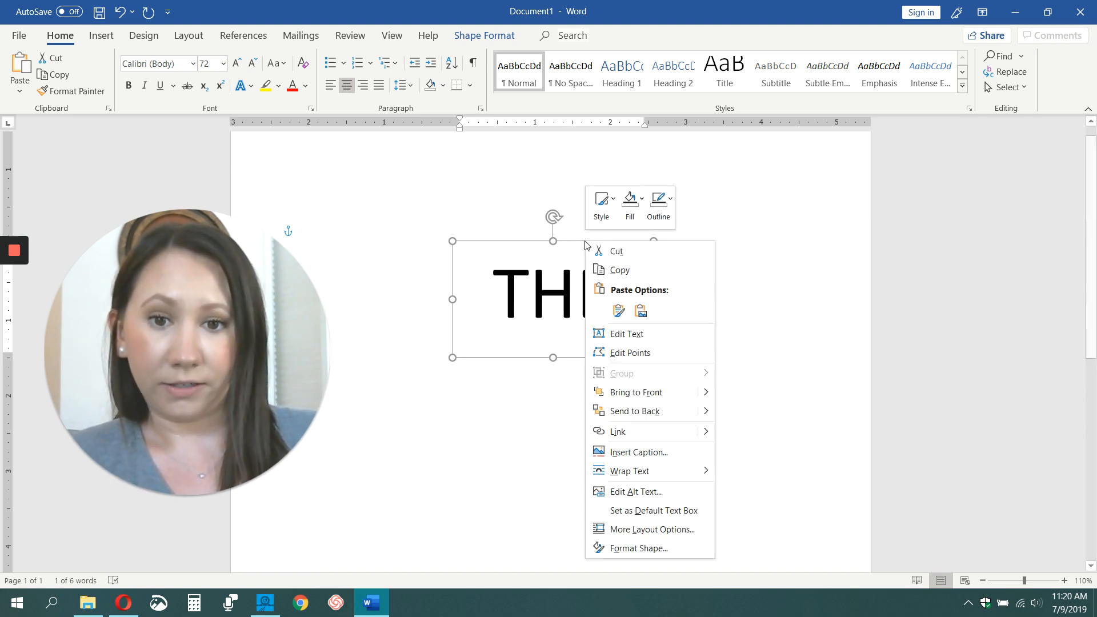
click(617, 269)
right_click(616, 382)
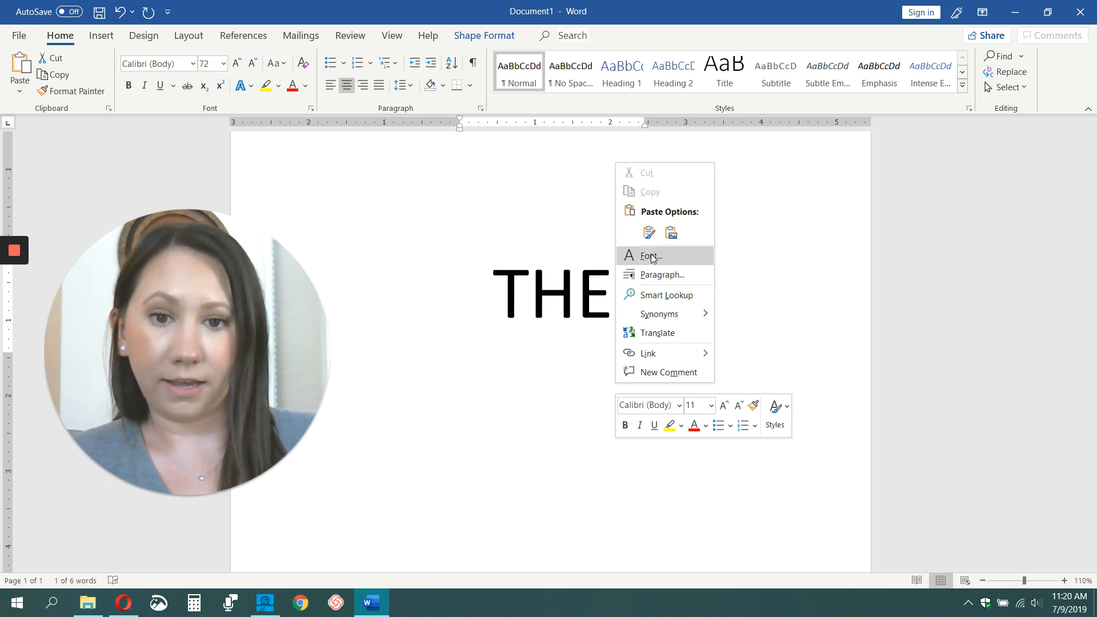
click(642, 230)
scroll(631, 359, up, 3)
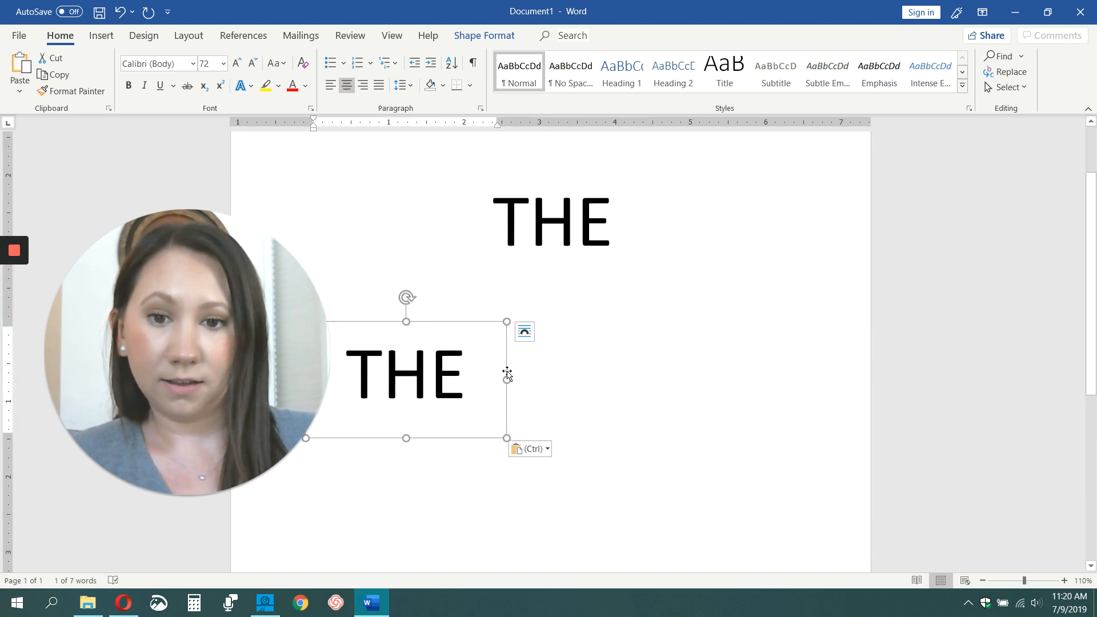
drag(461, 323, 488, 281)
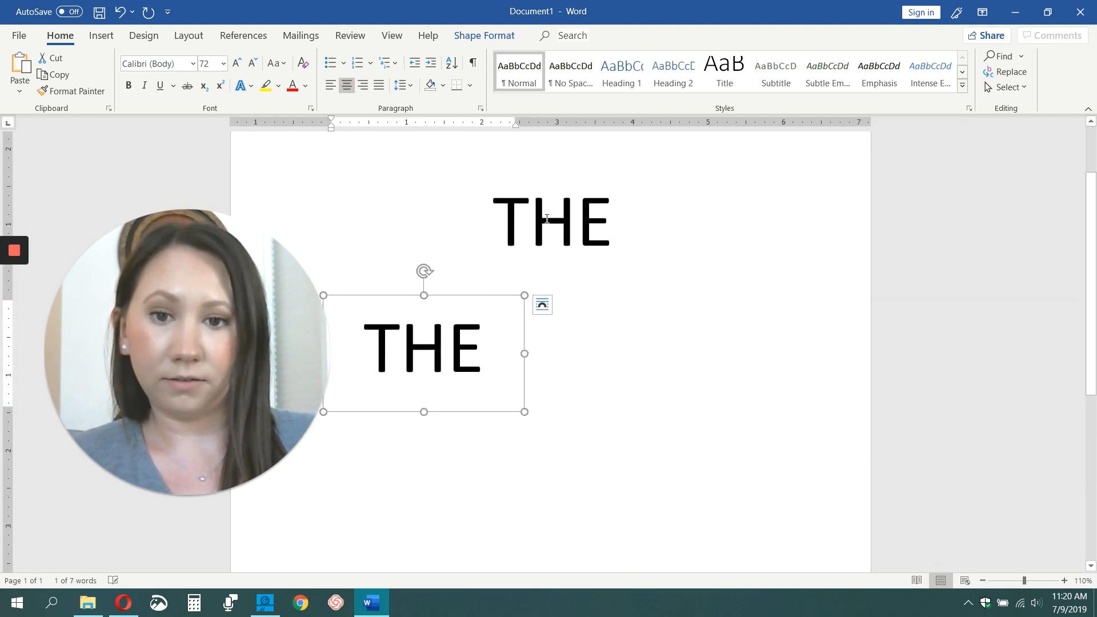
Step: Set the duplicate text box's wrapping to Behind Text and shift it slightly toward the page's center
click(543, 309)
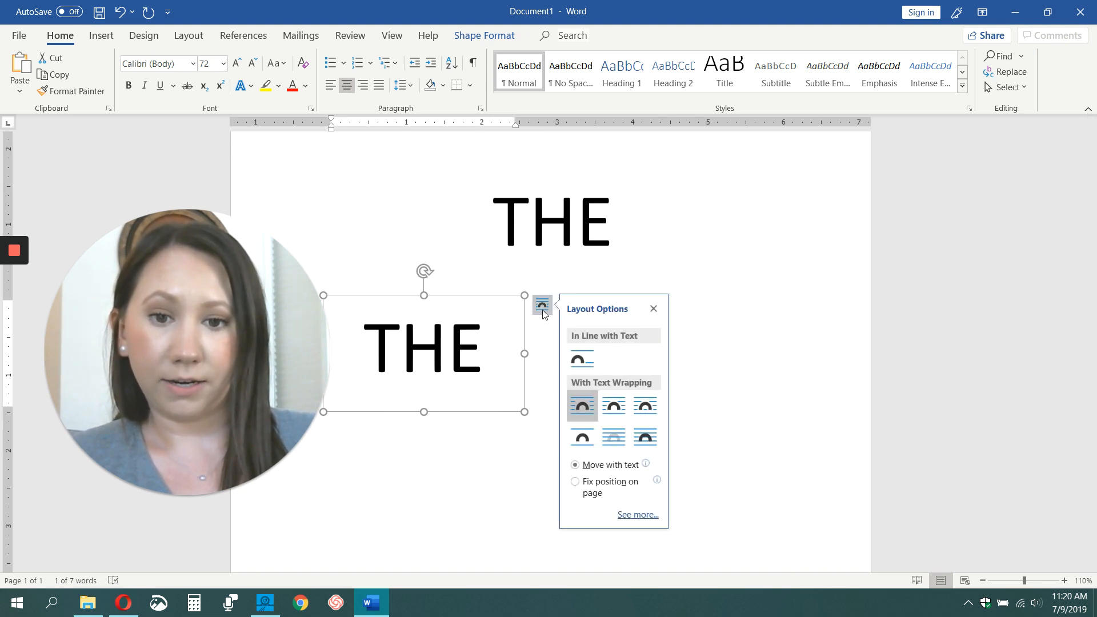
click(611, 445)
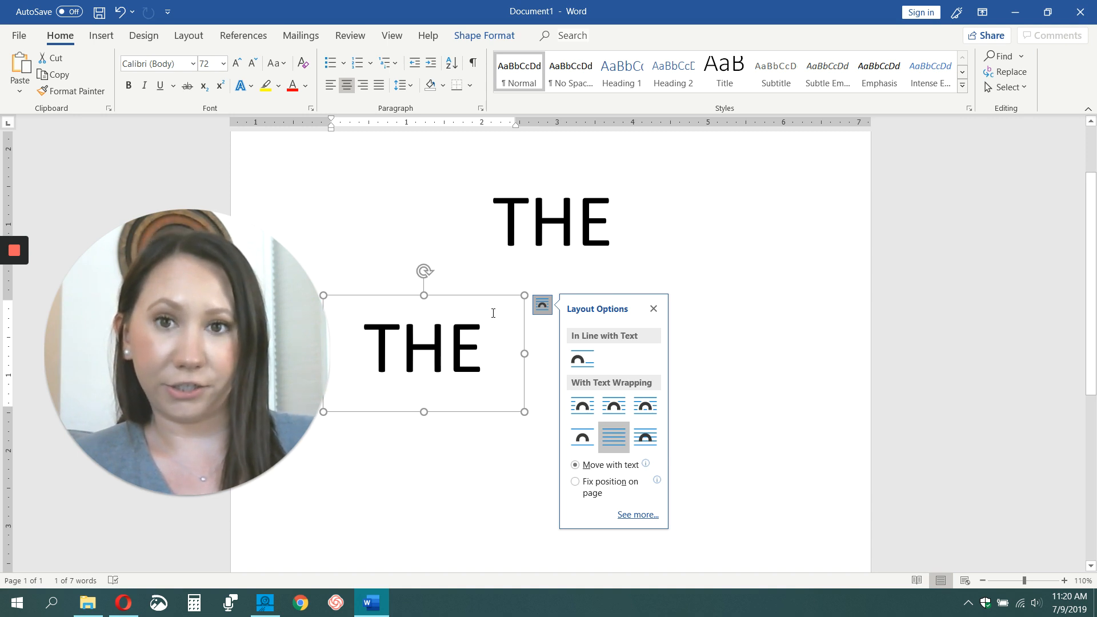
drag(481, 297, 517, 312)
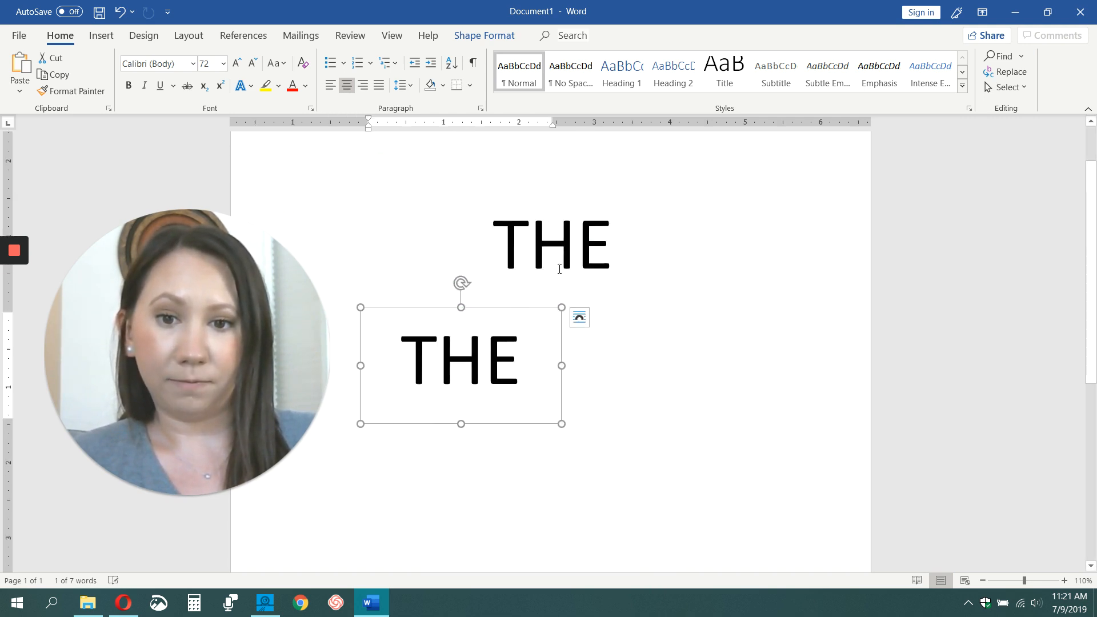
Step: Set the original upper "THE" text box's wrapping to Behind Text
click(579, 238)
click(672, 202)
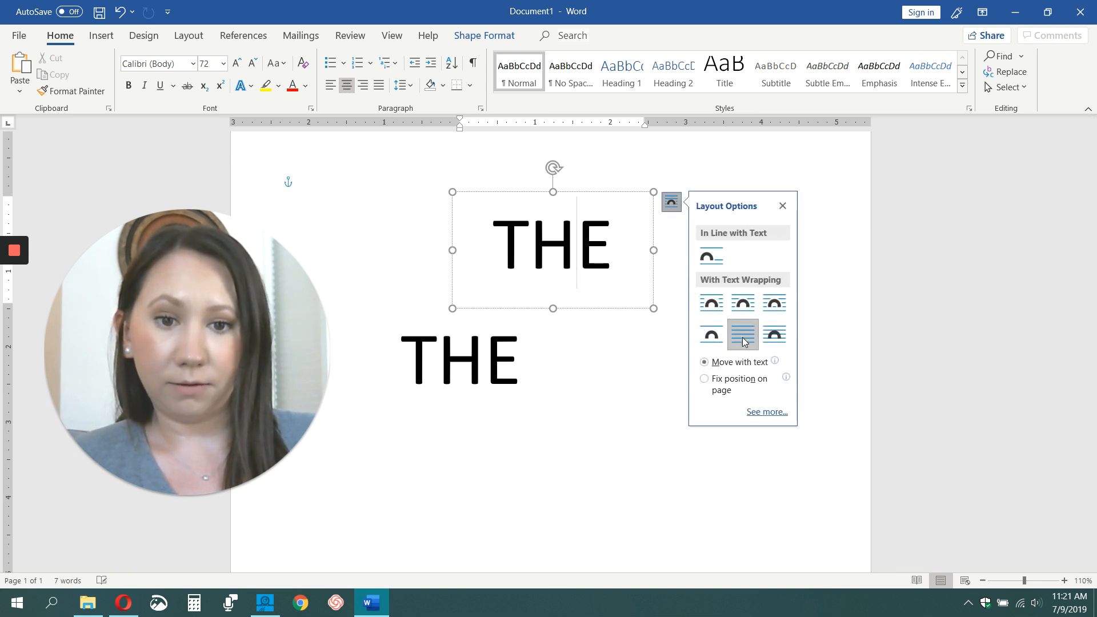
Step: Move the lower "THE" text box up so it slightly overlaps the upper "THE" text box
click(568, 428)
click(494, 328)
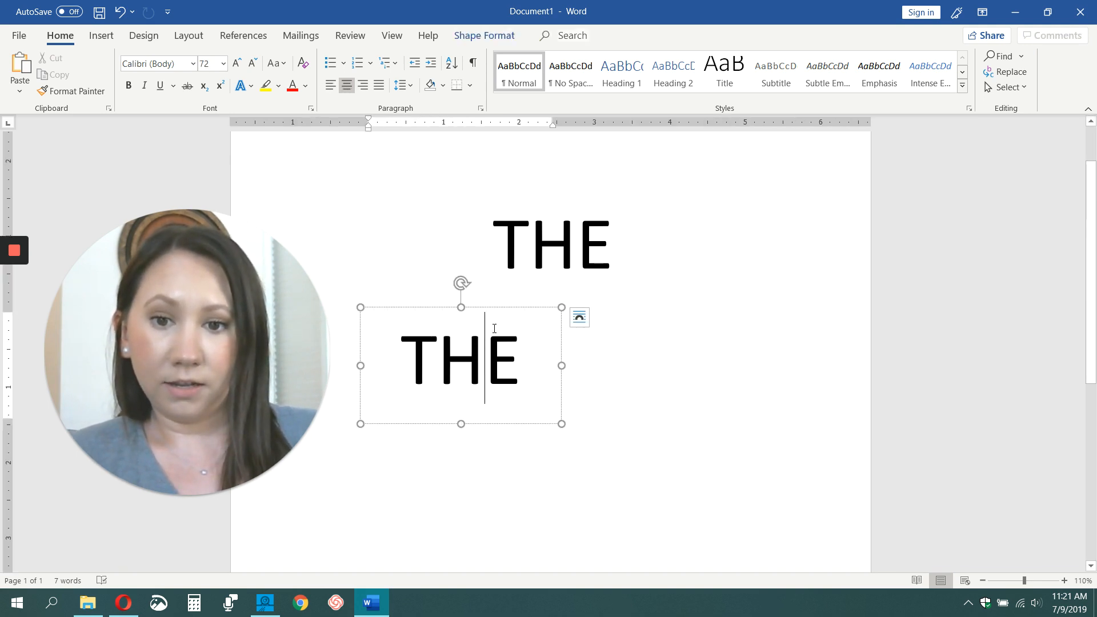
drag(495, 311, 477, 246)
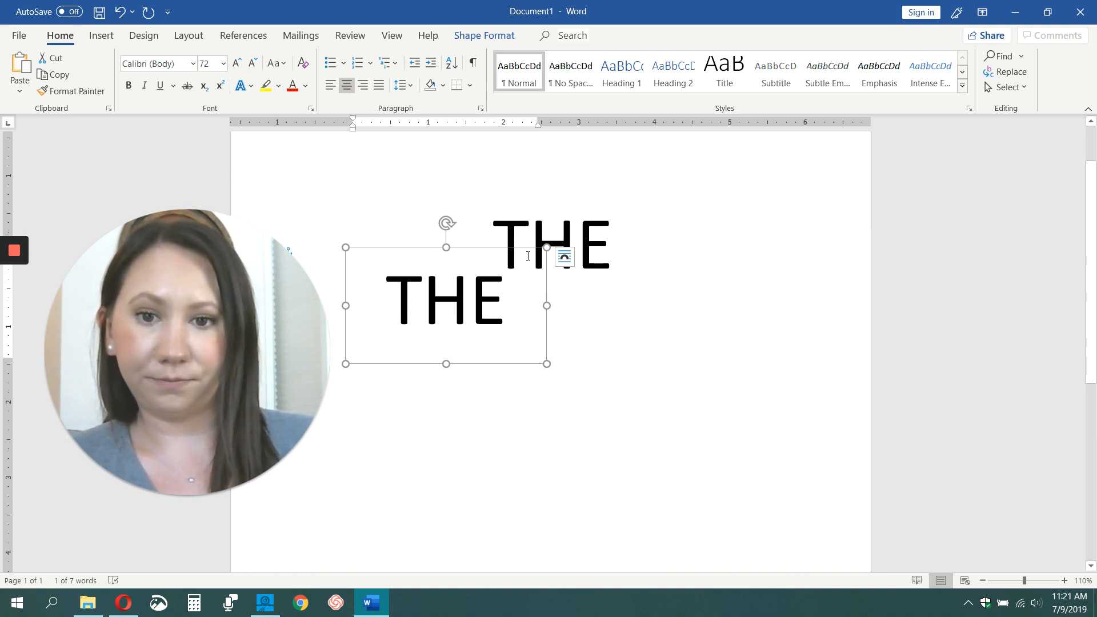
right_click(528, 256)
key(Escape)
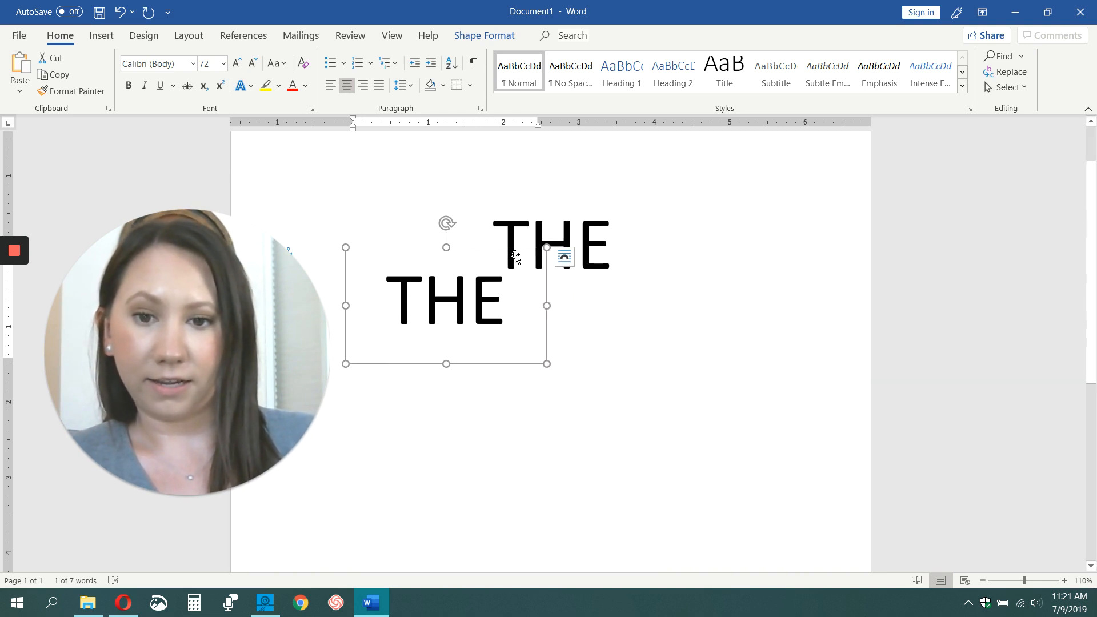
Step: Replace the lower "THE" with "mindful" and widen its text box until the word fits on one line
click(474, 297)
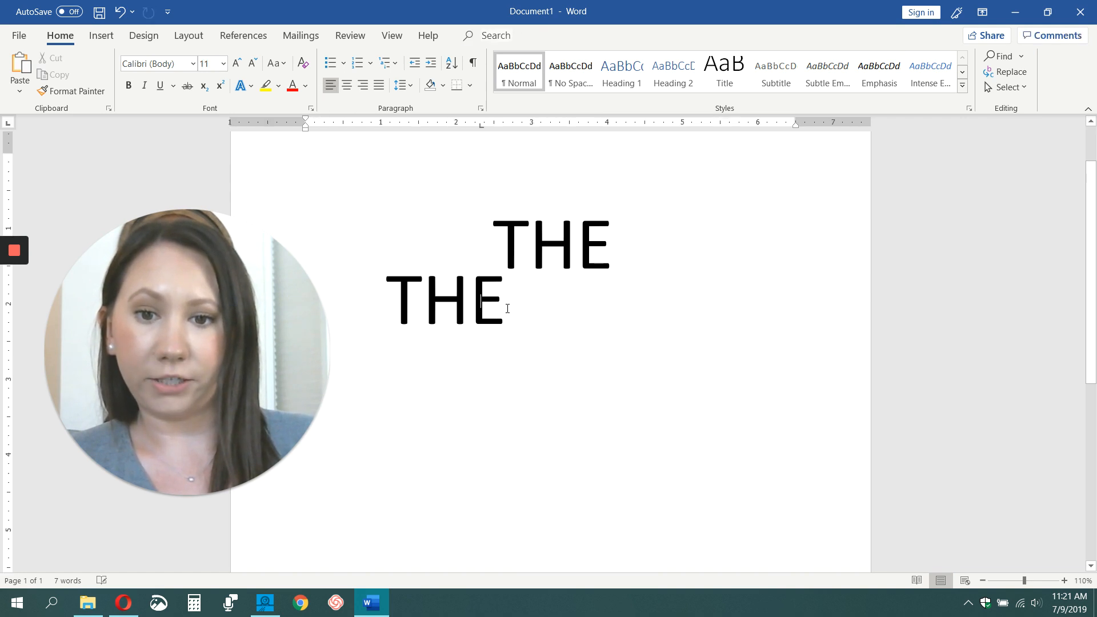
drag(507, 308, 398, 300)
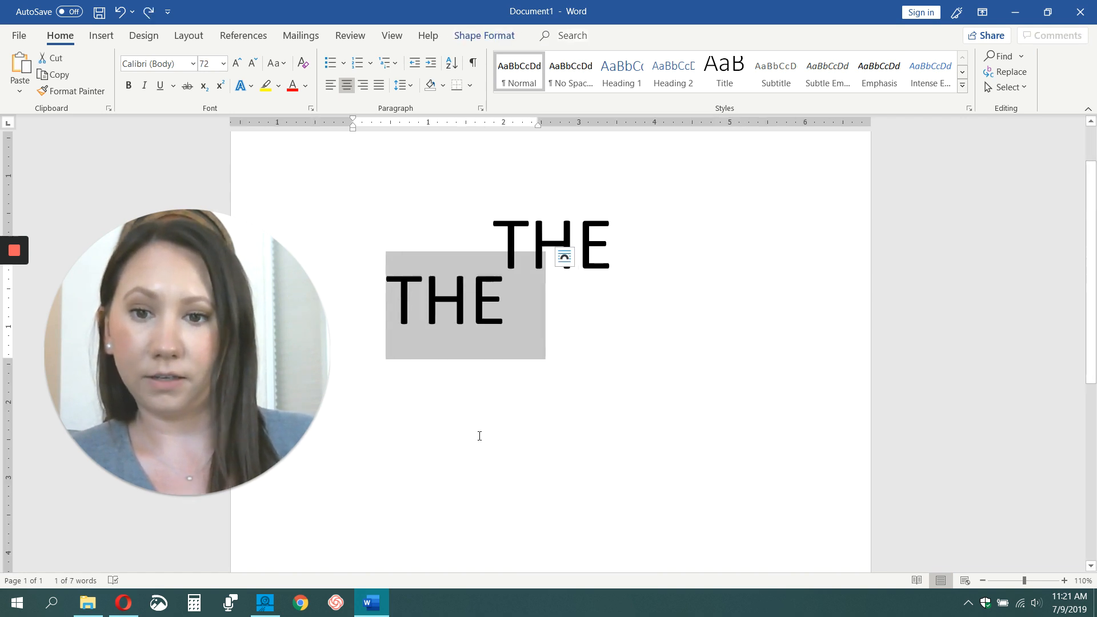
text(MIND)
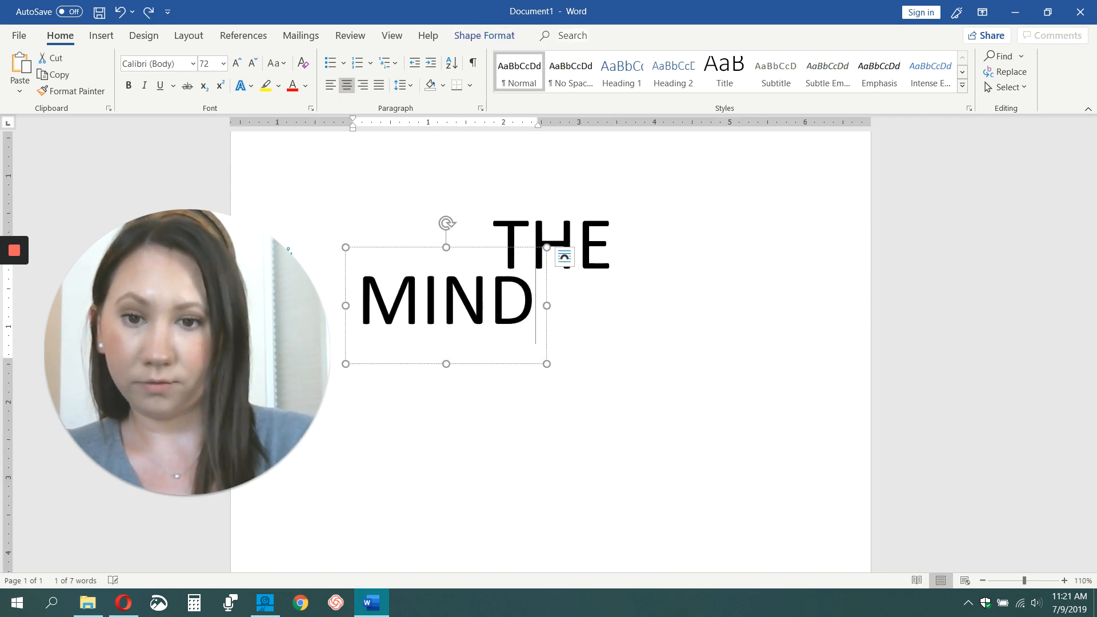
key(BackSpace)
key(BackSpace)
key(BackSpace)
key(BackSpace)
text(mindful)
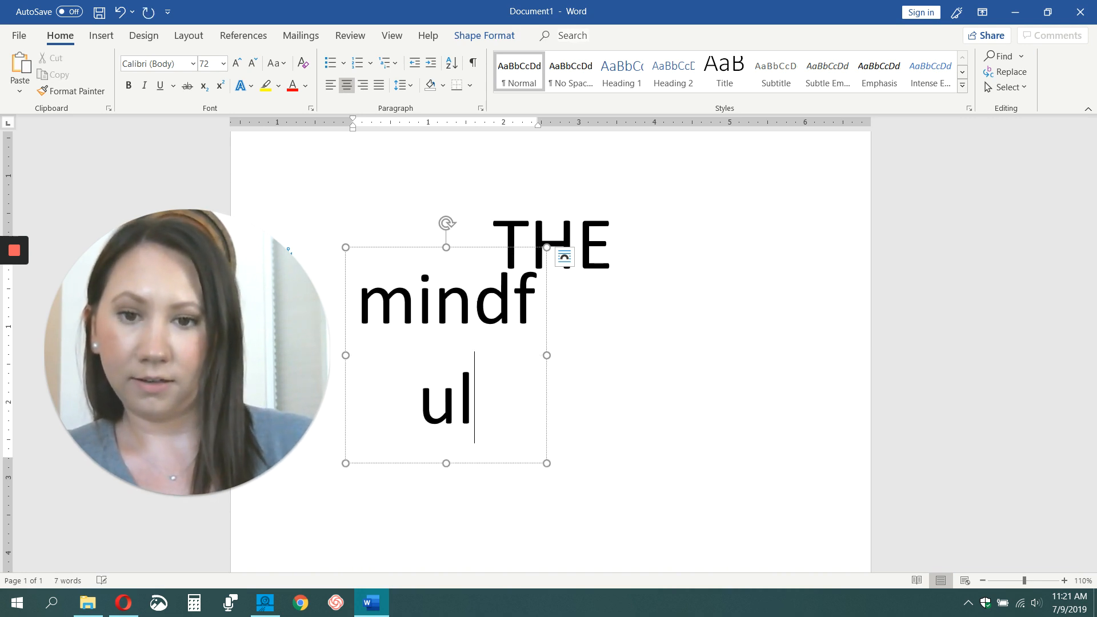
drag(546, 360, 602, 301)
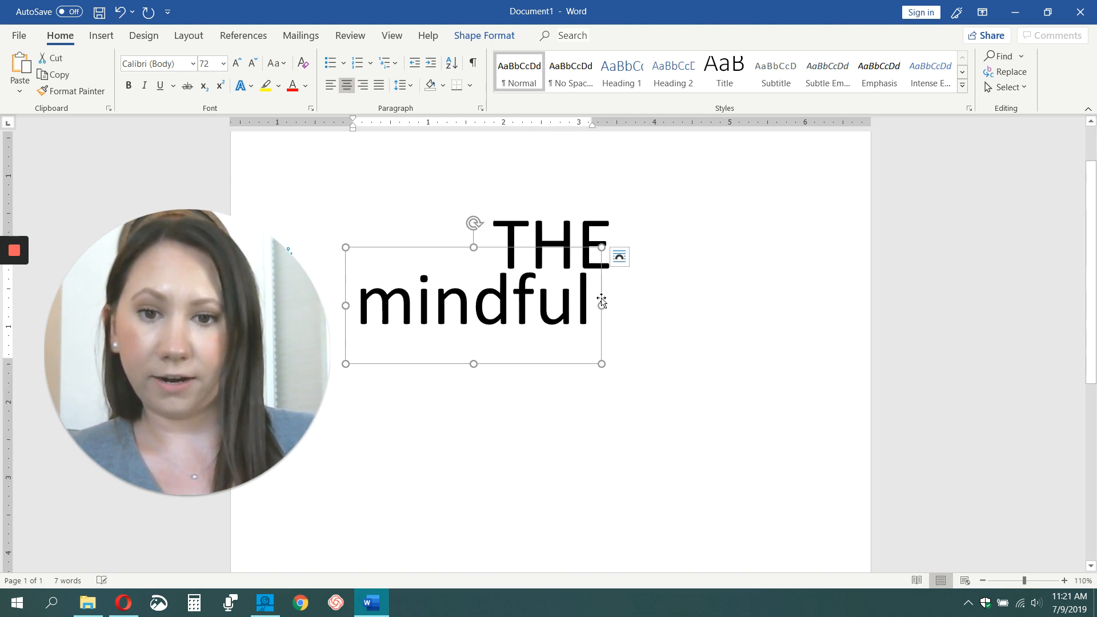
Step: Set the word "mindful" in the Verona Lotte font and enlarge it to size 120
triple_click(513, 304)
click(175, 64)
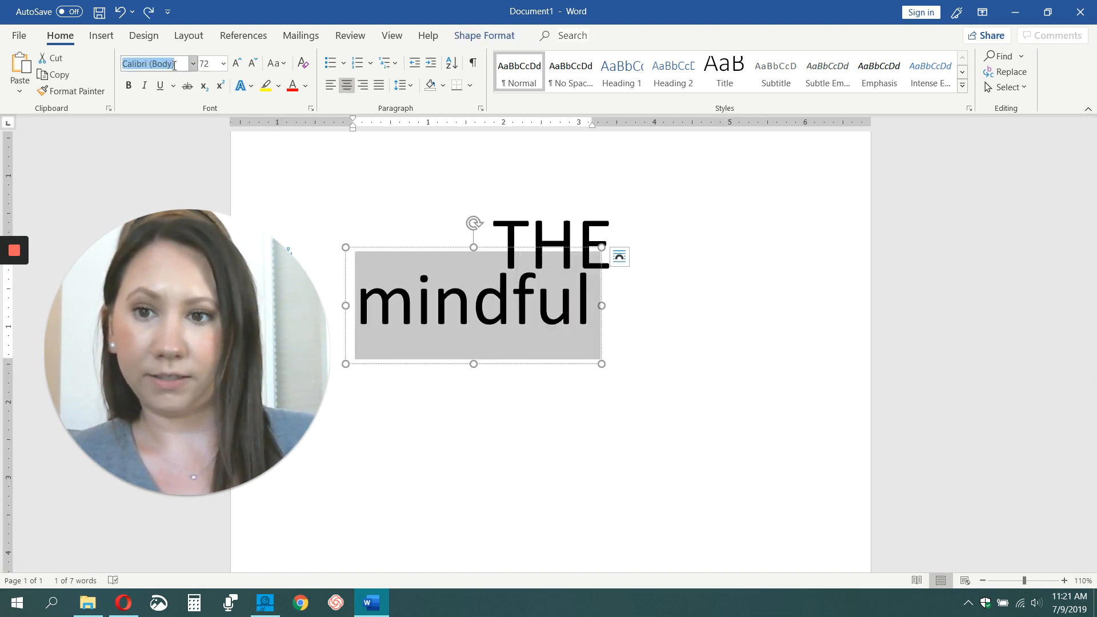
click(193, 64)
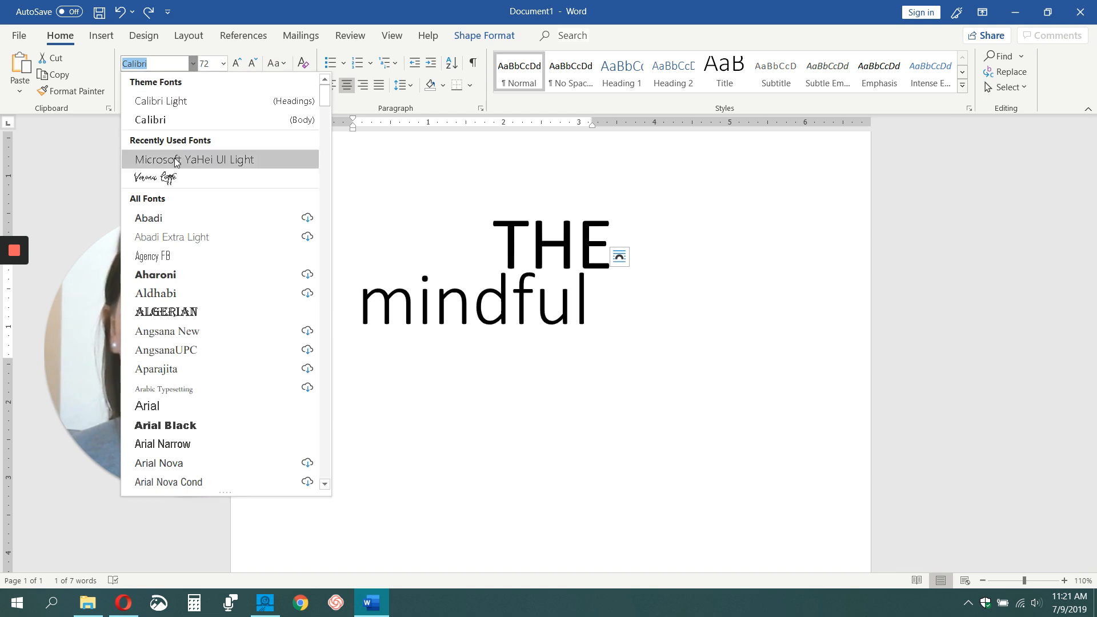
click(168, 183)
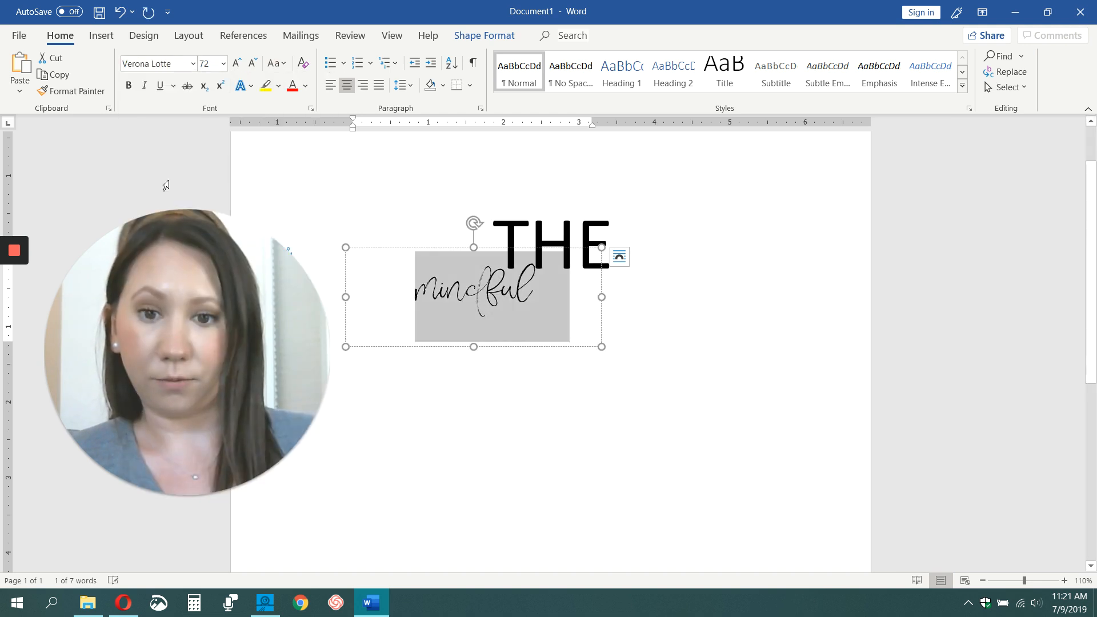
click(237, 63)
click(237, 63)
click(237, 63)
click(237, 64)
click(237, 63)
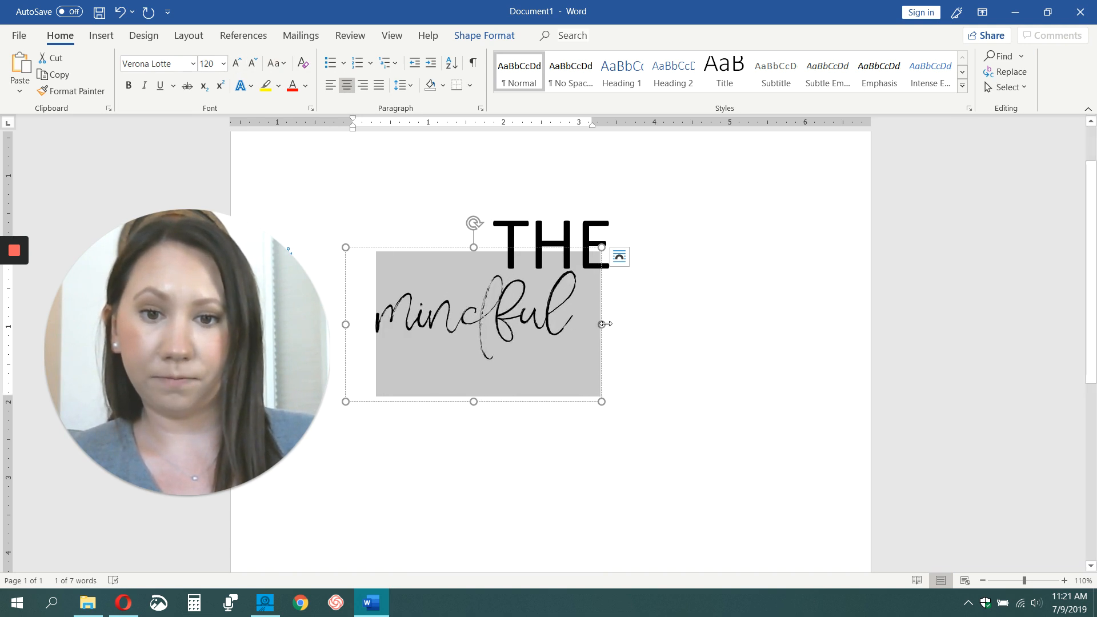
Step: Widen the "mindful" text box and shift it toward the page's left margin, just below "THE"
drag(605, 324, 639, 324)
drag(581, 248, 520, 251)
click(755, 337)
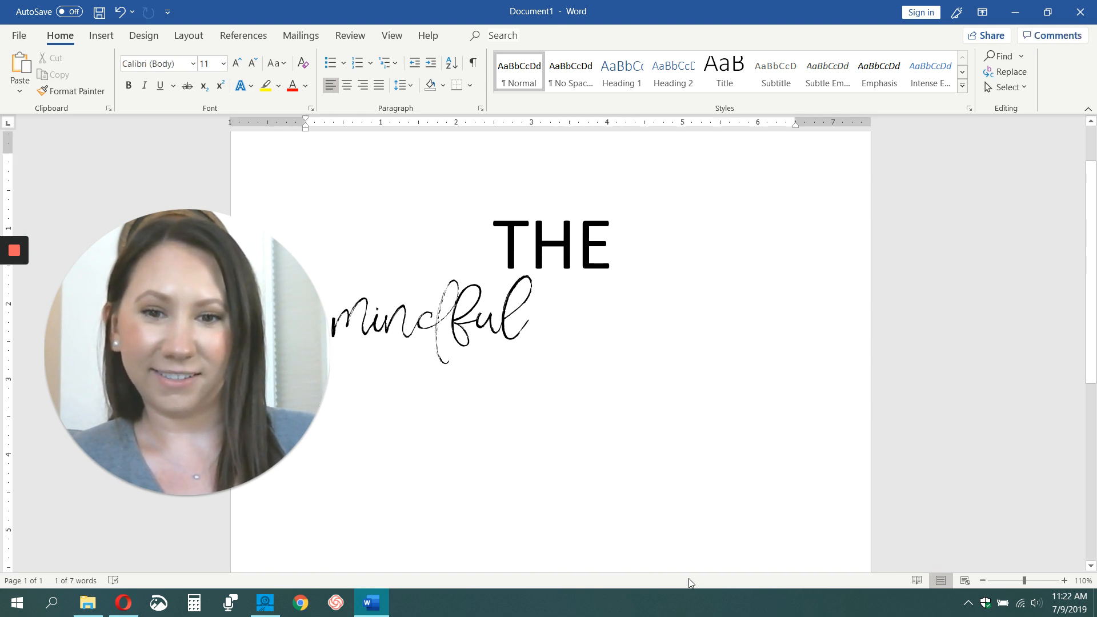
Step: Copy the upper "THE" text box and paste the copy as a picture below "mindful"
click(560, 224)
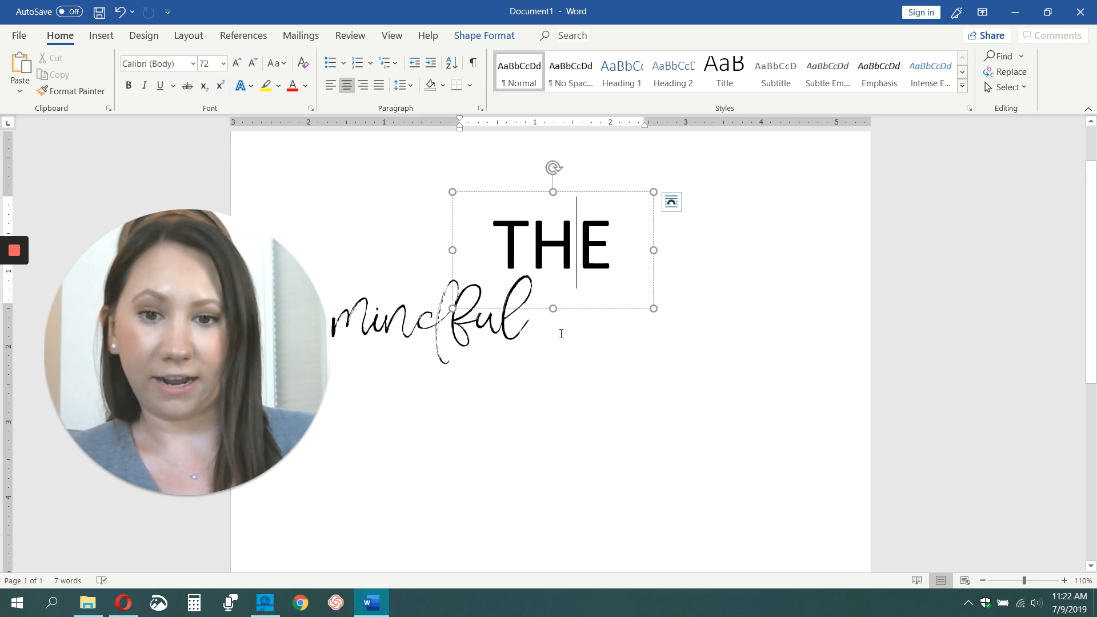
right_click(624, 192)
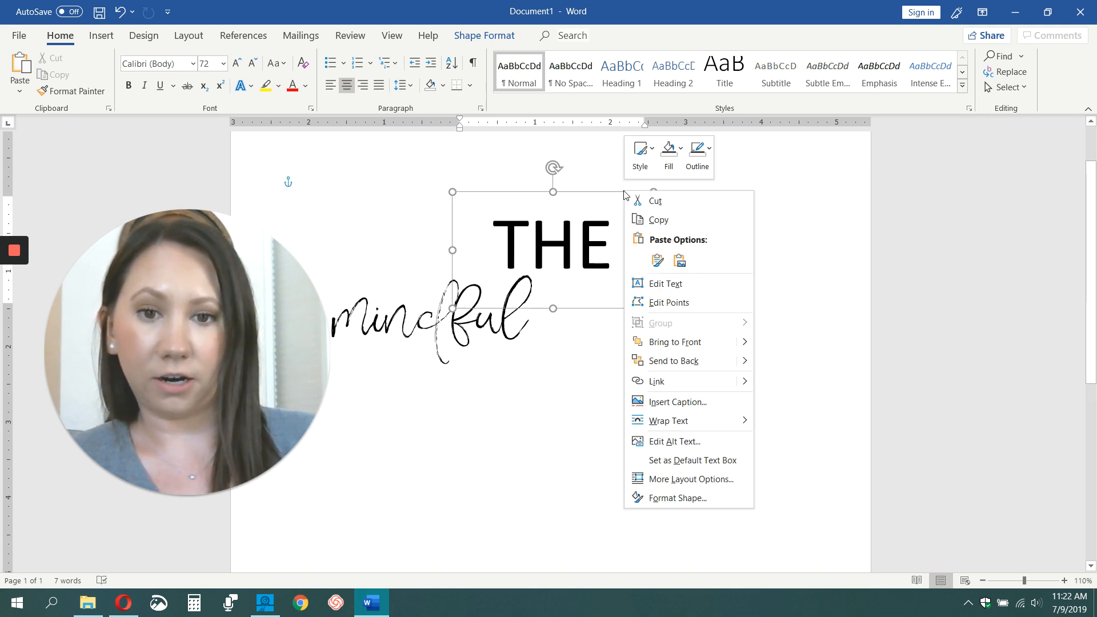
click(666, 216)
click(578, 338)
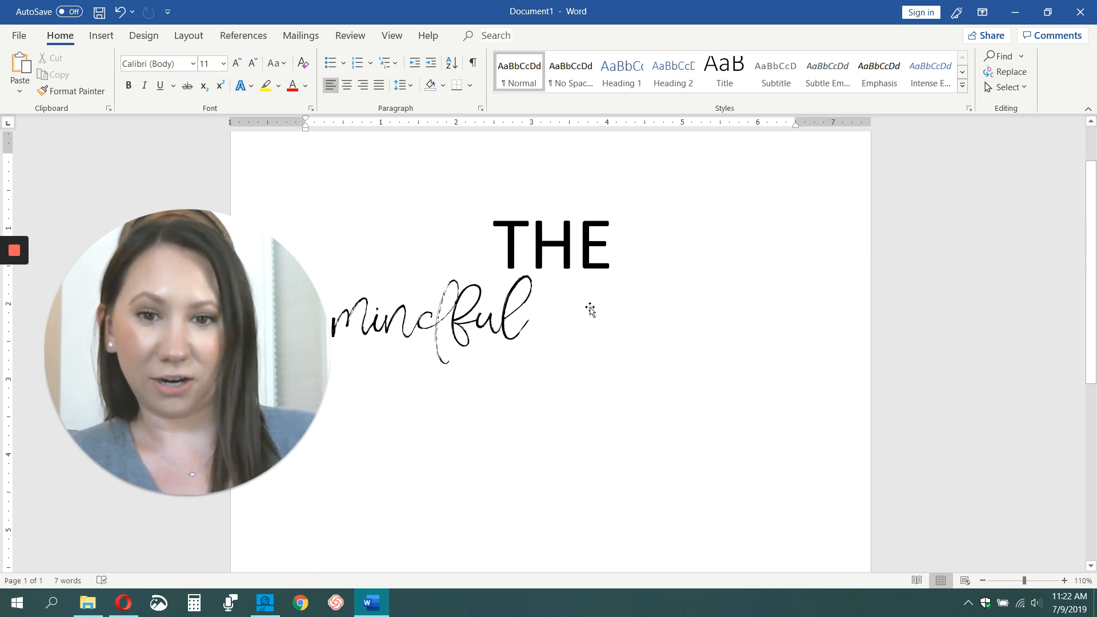
right_click(576, 336)
click(602, 396)
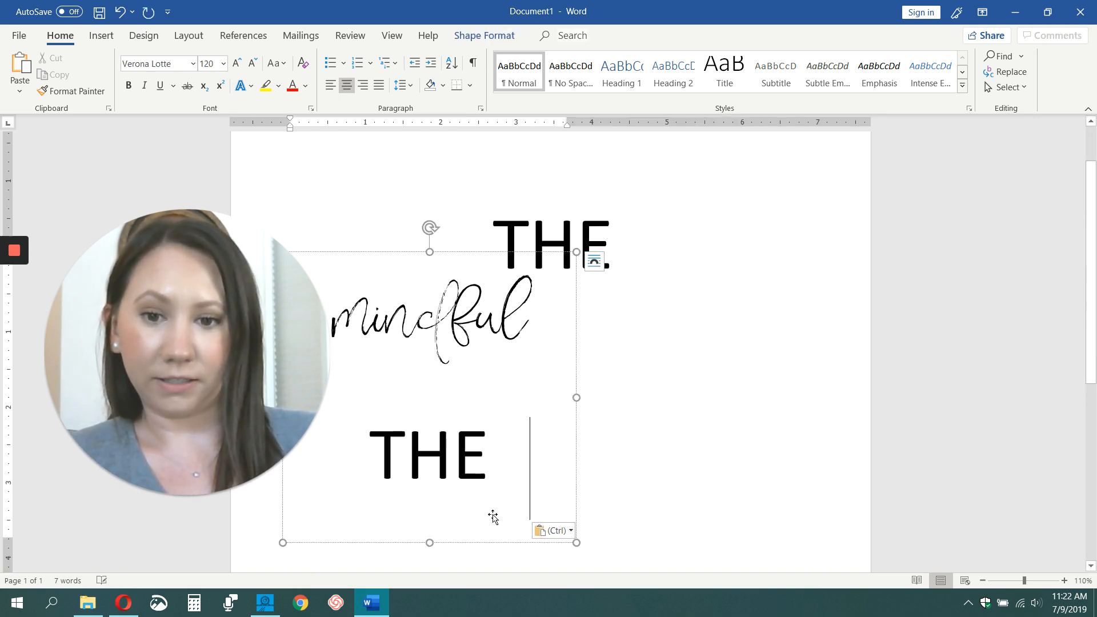
click(486, 485)
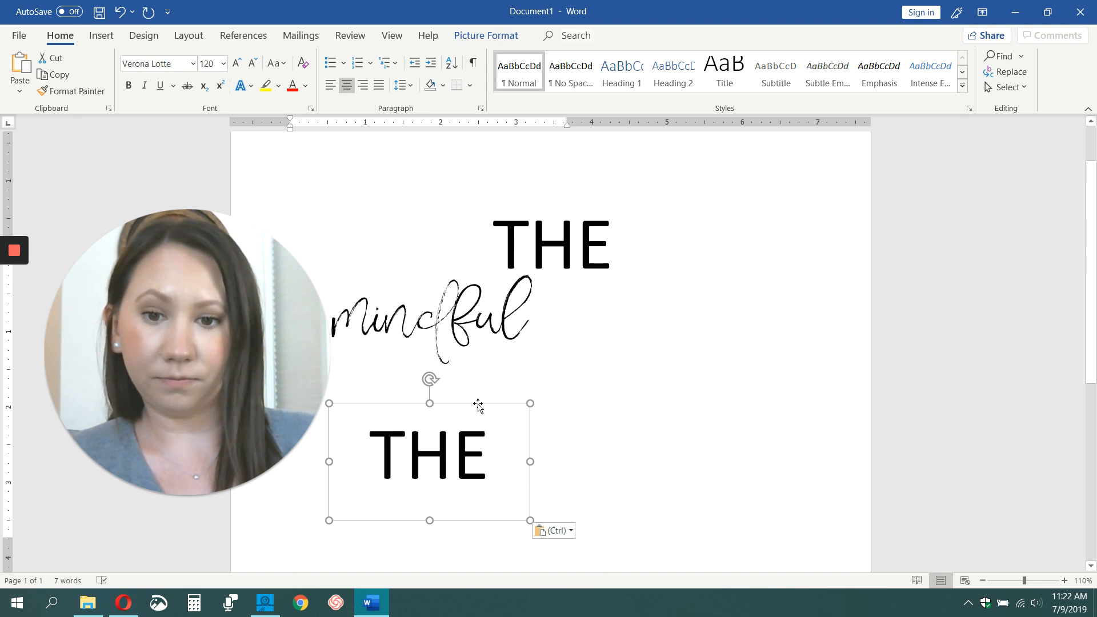
Step: Set the pasted "THE" to wrap Behind Text and position it beside the word "mindful"
drag(478, 405, 665, 324)
click(524, 341)
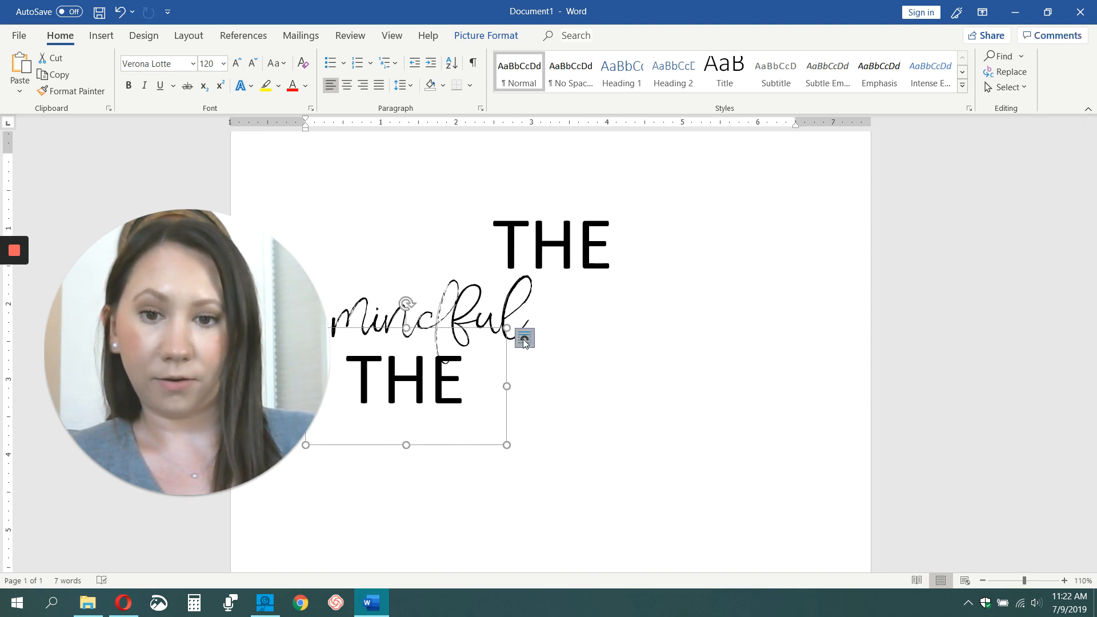
click(596, 478)
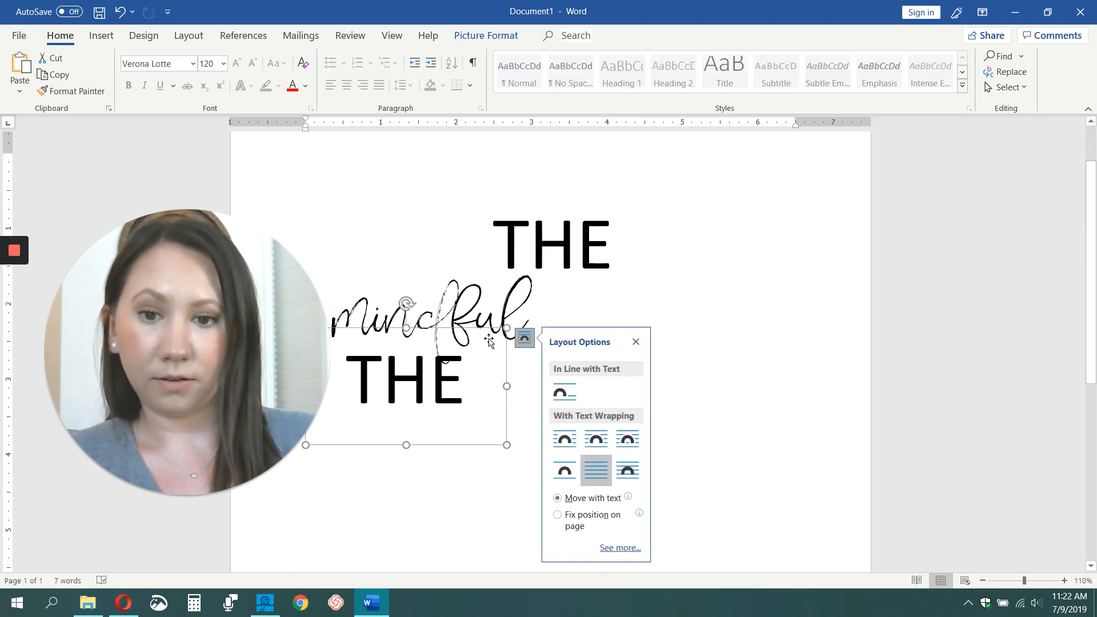
drag(478, 327, 681, 259)
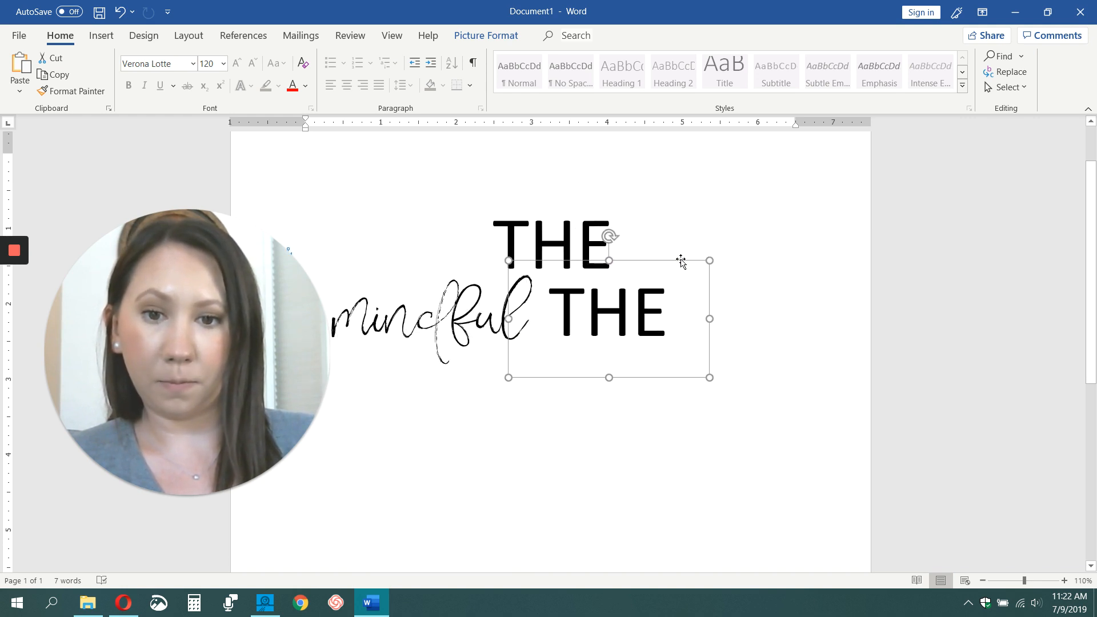
Step: Try to select the text of the pasted "THE" beside "mindful" for editing
double_click(619, 312)
double_click(620, 314)
double_click(622, 313)
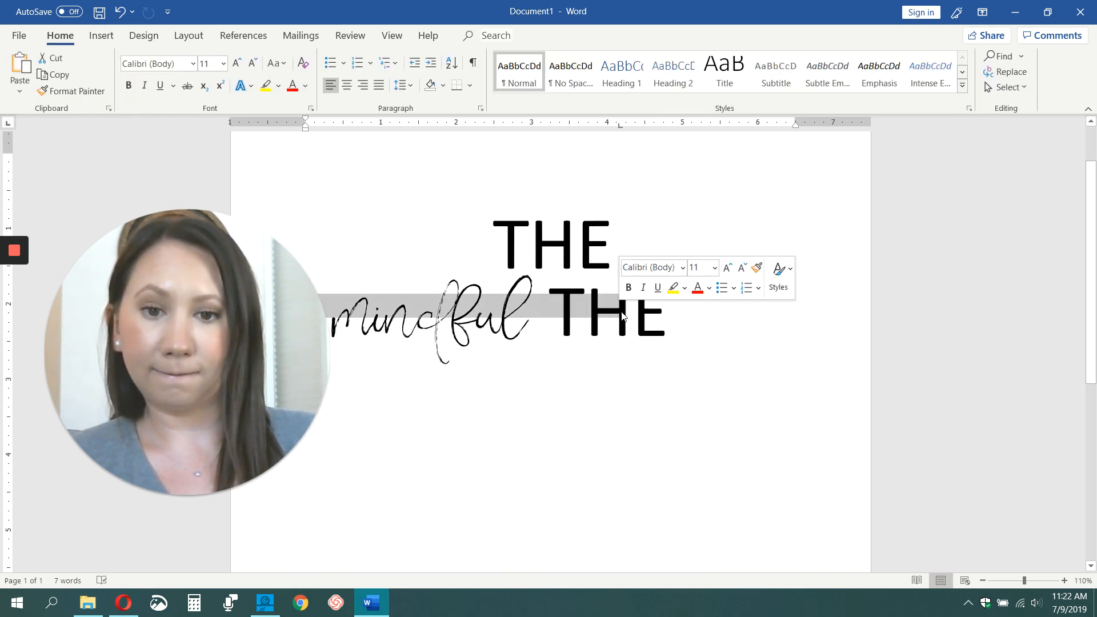
click(623, 316)
click(670, 334)
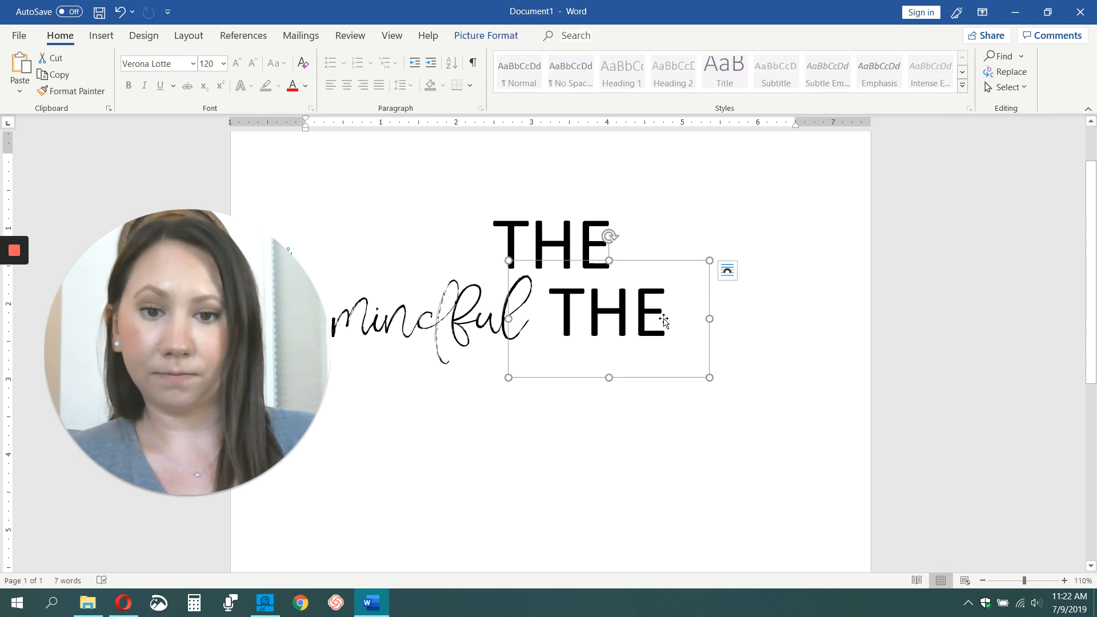
double_click(662, 309)
double_click(662, 309)
drag(662, 309, 571, 298)
click(544, 327)
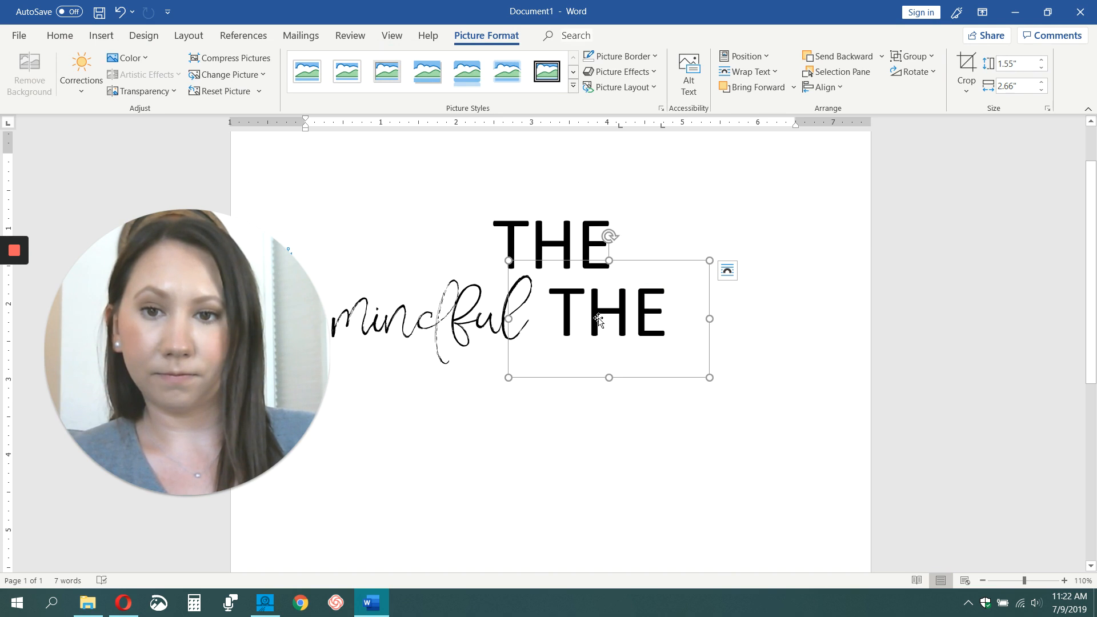
Step: Try to replace the pasted "THE" with text beginning "Lif", and delete the misplaced characters
text(Lif)
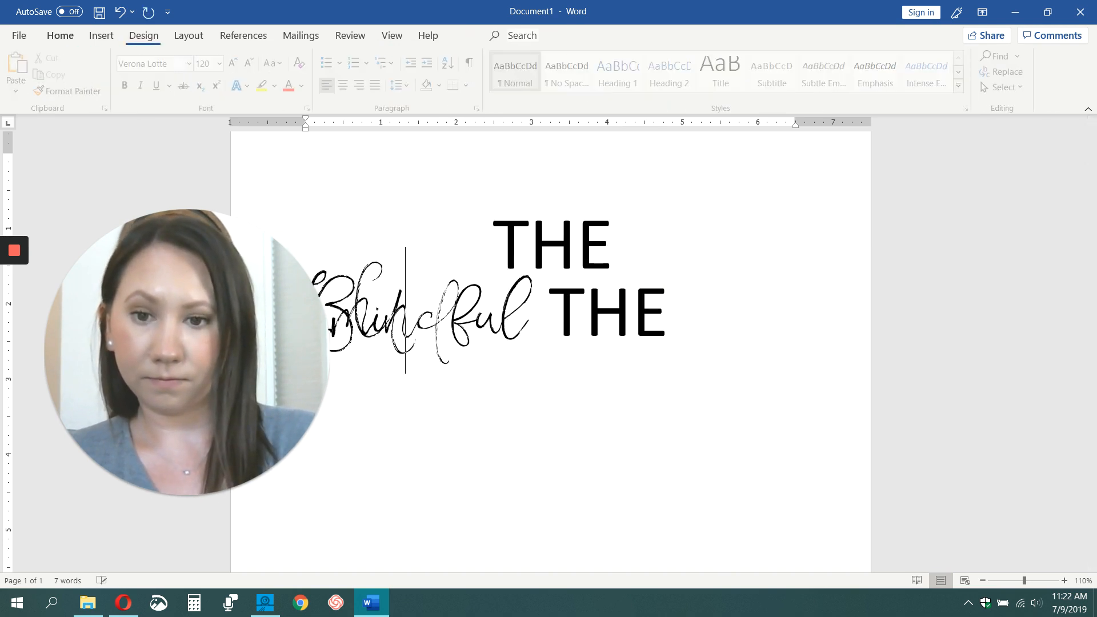
key(BackSpace)
key(BackSpace)
key(BackSpace)
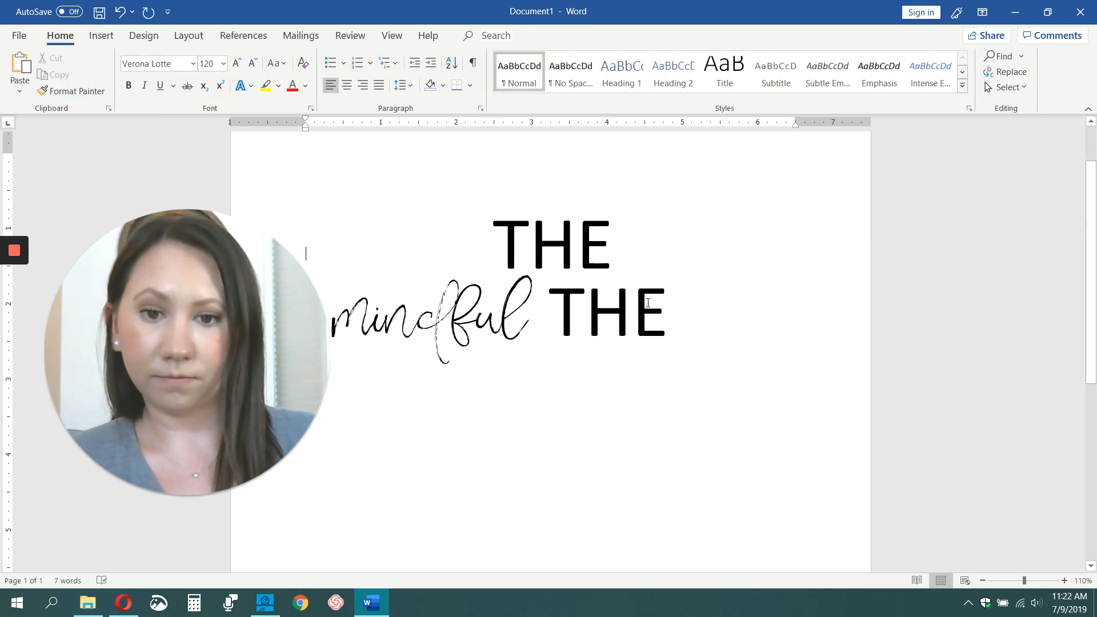
click(653, 303)
click(653, 298)
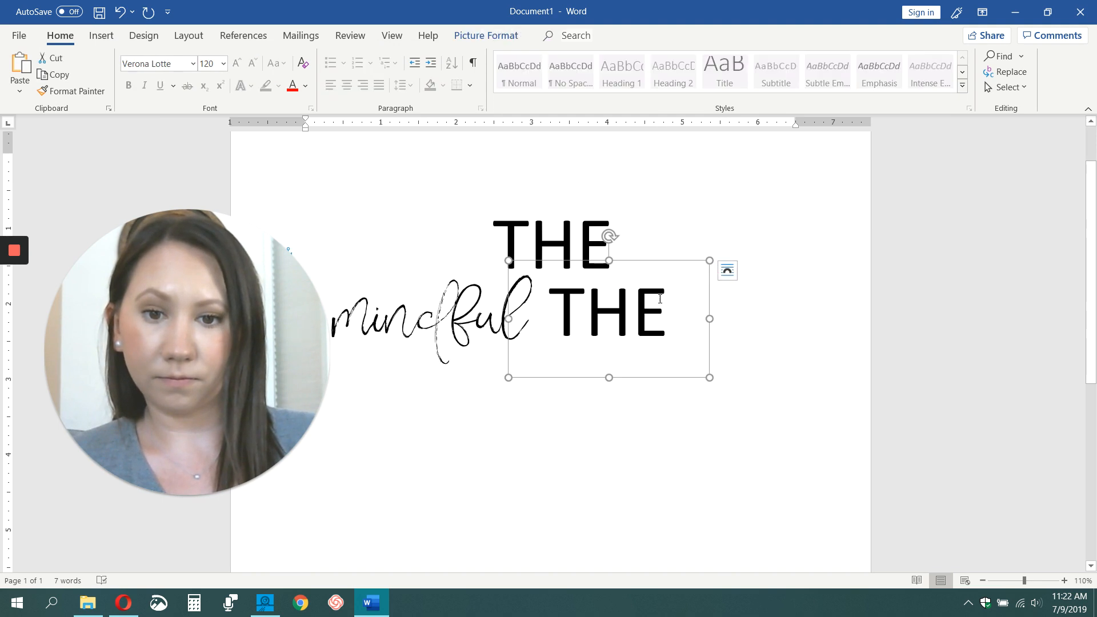
click(660, 298)
click(515, 352)
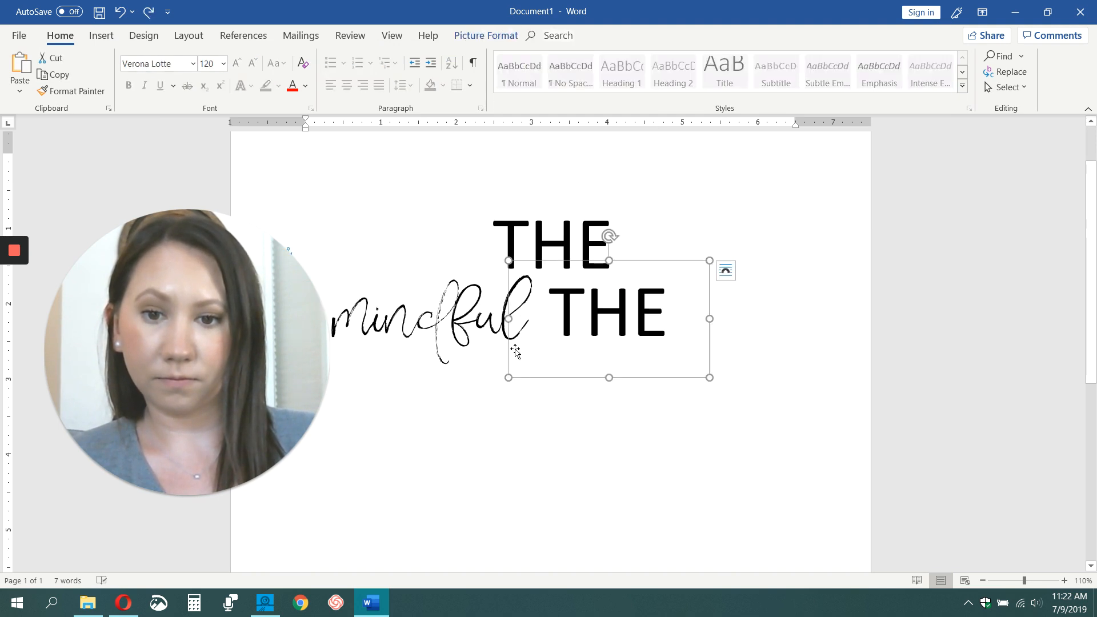
Step: Narrow the "mindful" text box and shift it slightly toward the pasted "THE"
click(430, 261)
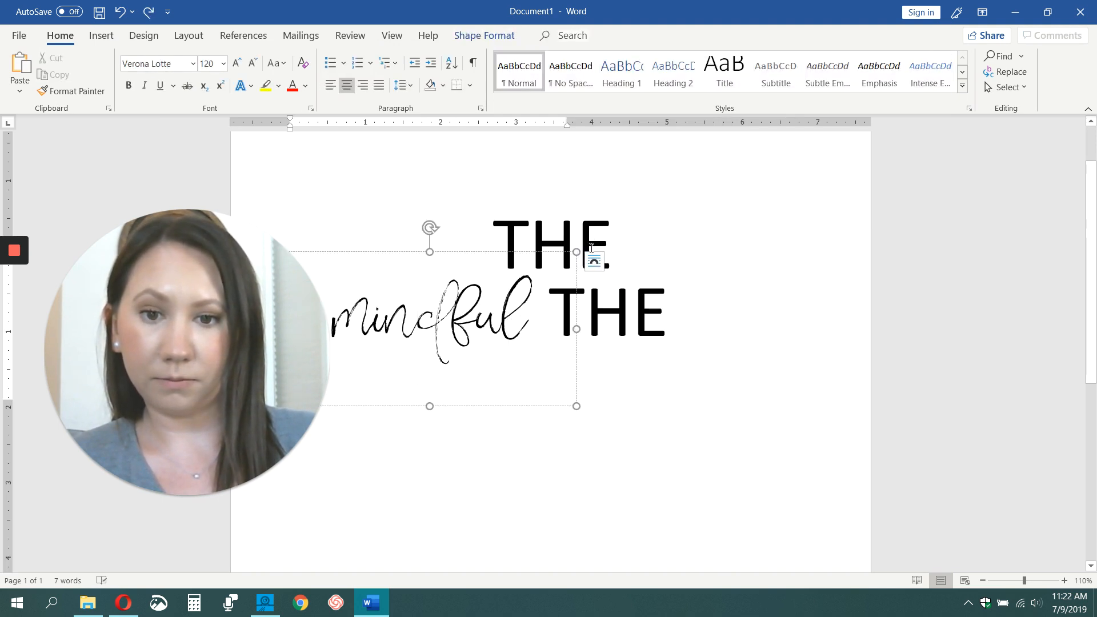
drag(579, 329, 514, 328)
drag(410, 257, 452, 257)
Step: Try again to select and delete the text of the pasted "THE", and undo the last deletion
click(650, 316)
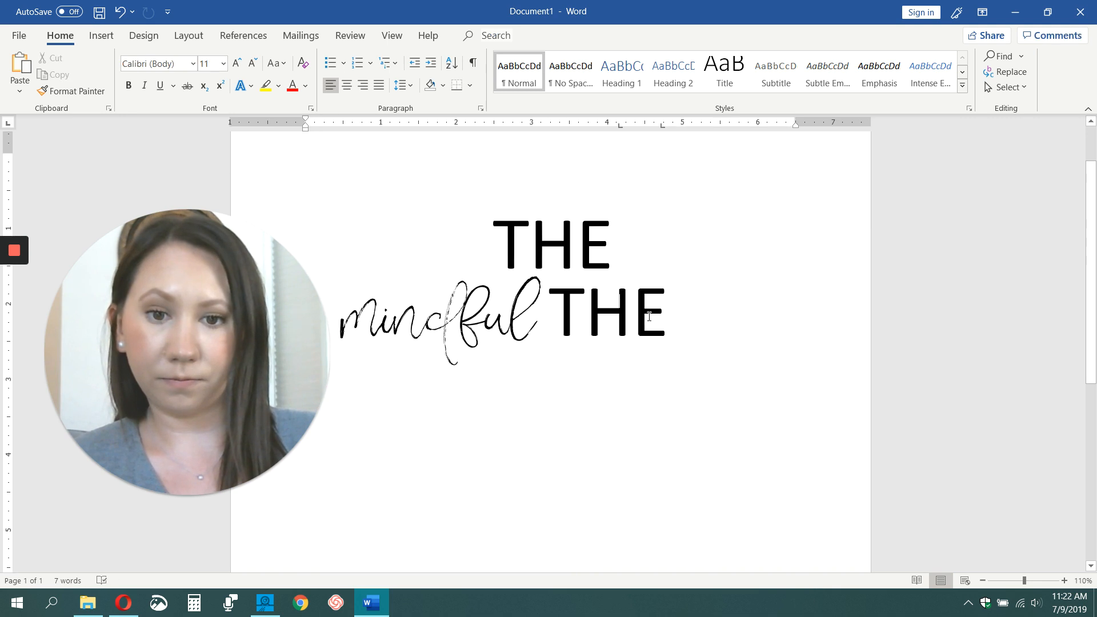
click(649, 284)
click(661, 301)
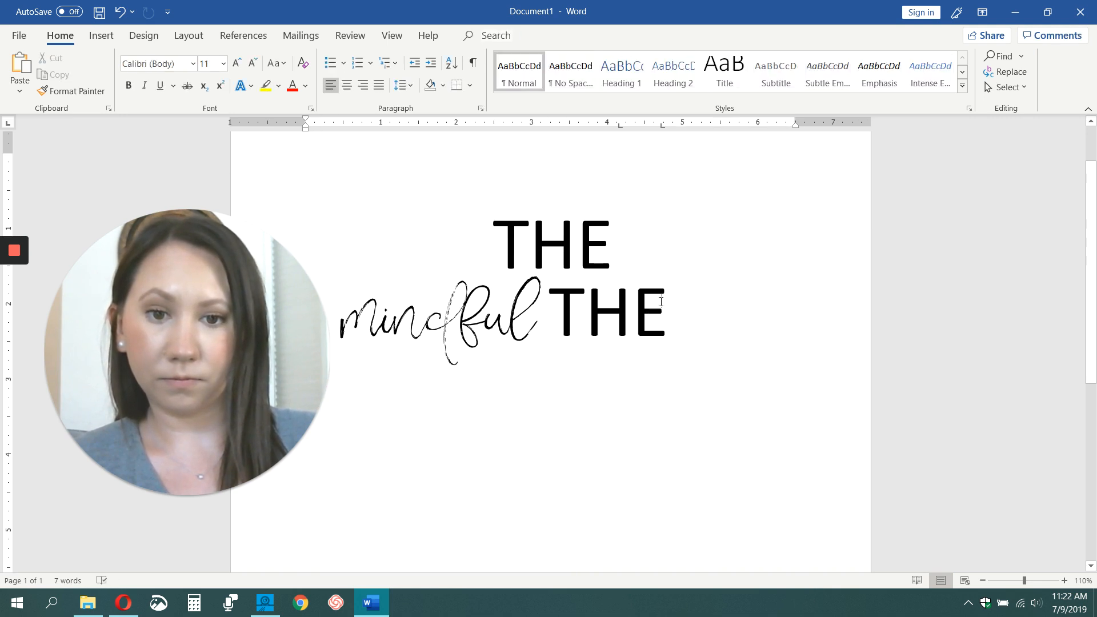
drag(664, 309, 606, 313)
double_click(660, 330)
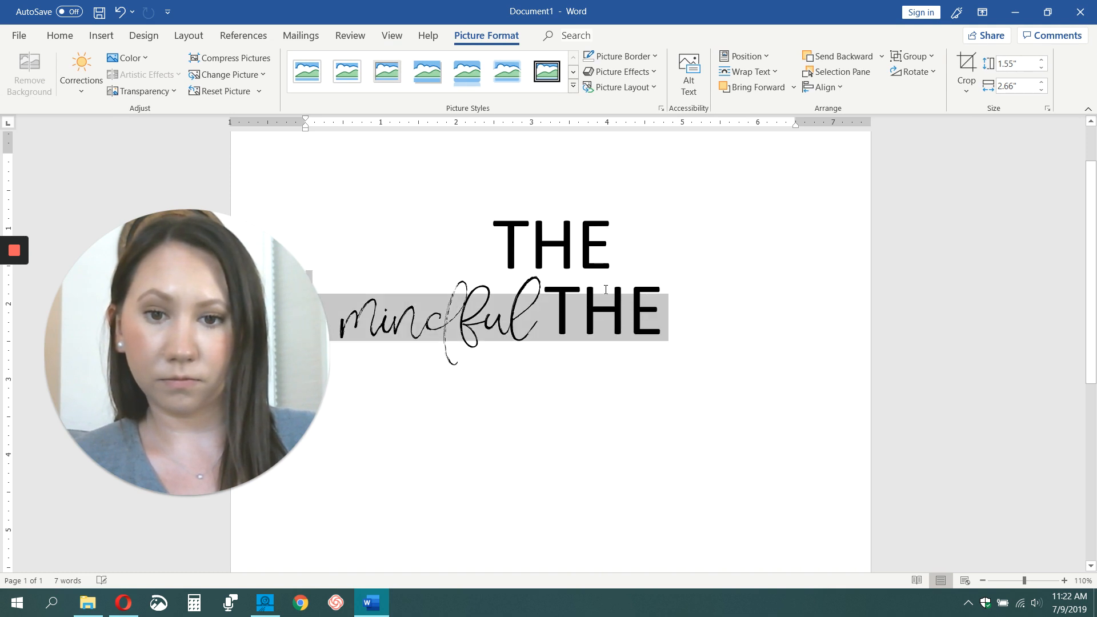
click(621, 302)
double_click(623, 301)
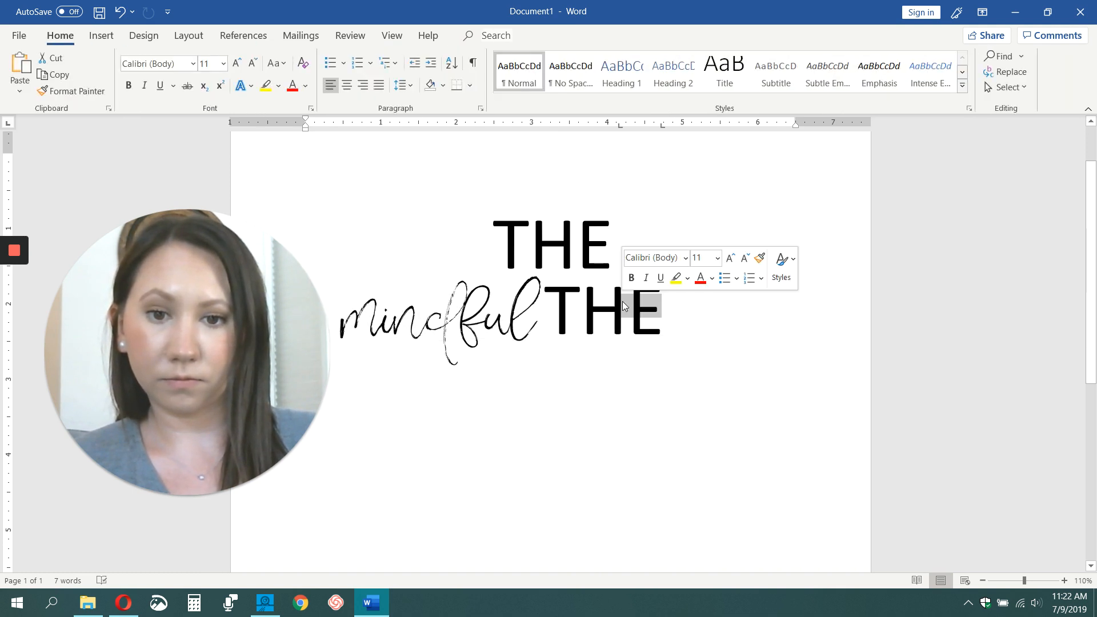
key(BackSpace)
key(BackSpace)
key(BackSpace)
key(BackSpace)
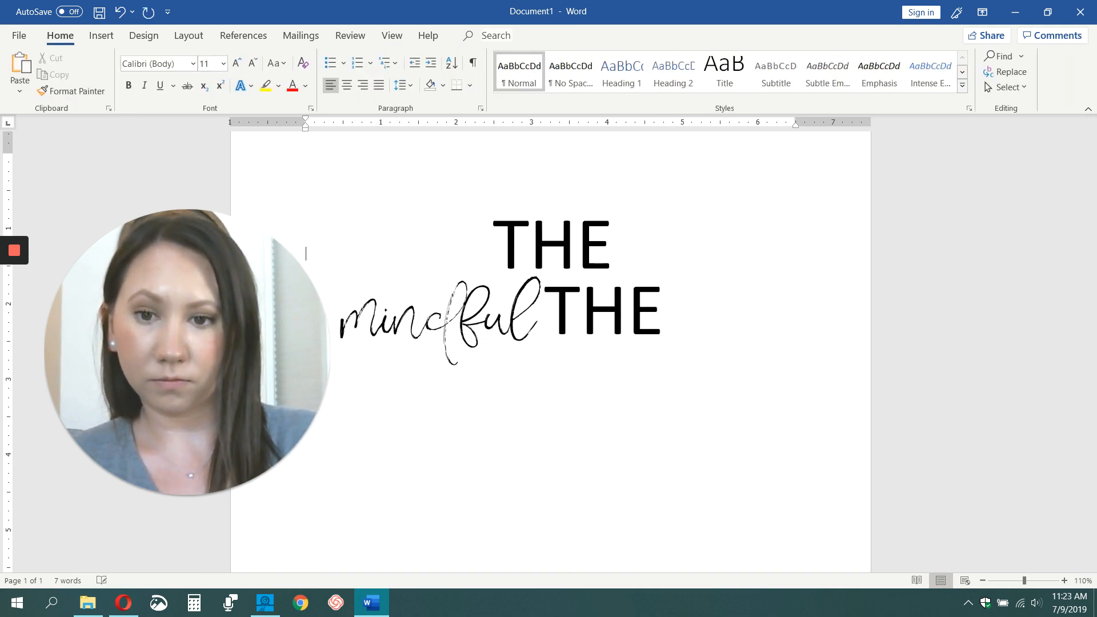
key(BackSpace)
key(ctrl+z)
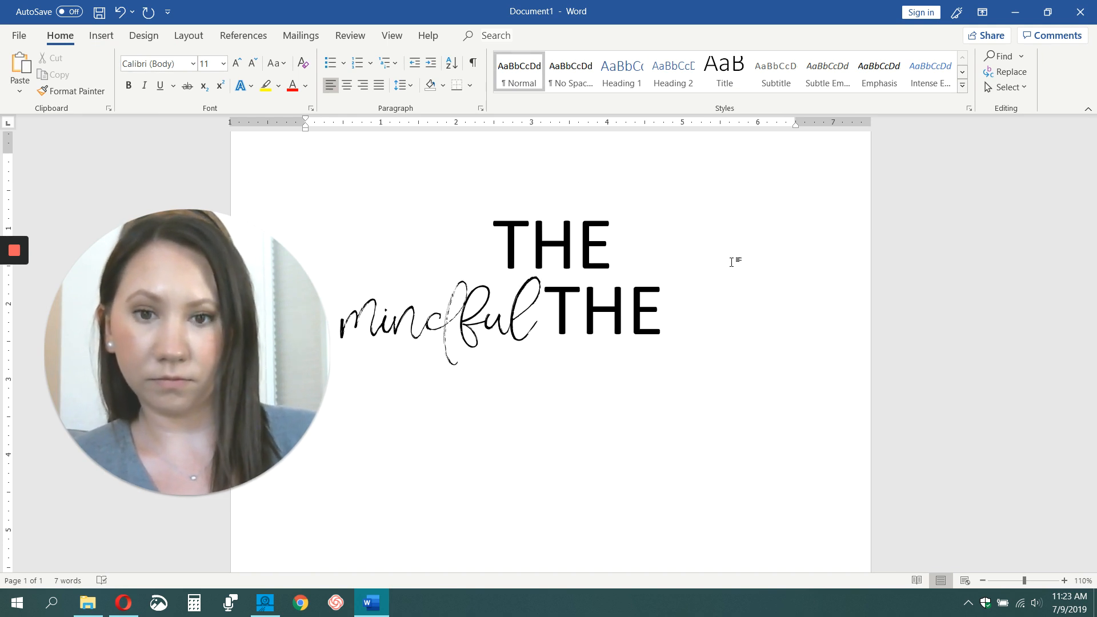
Step: Try to replace the pasted "THE" beside "mindful" with typed text, delete the misplaced characters, and undo the last deletion
click(585, 326)
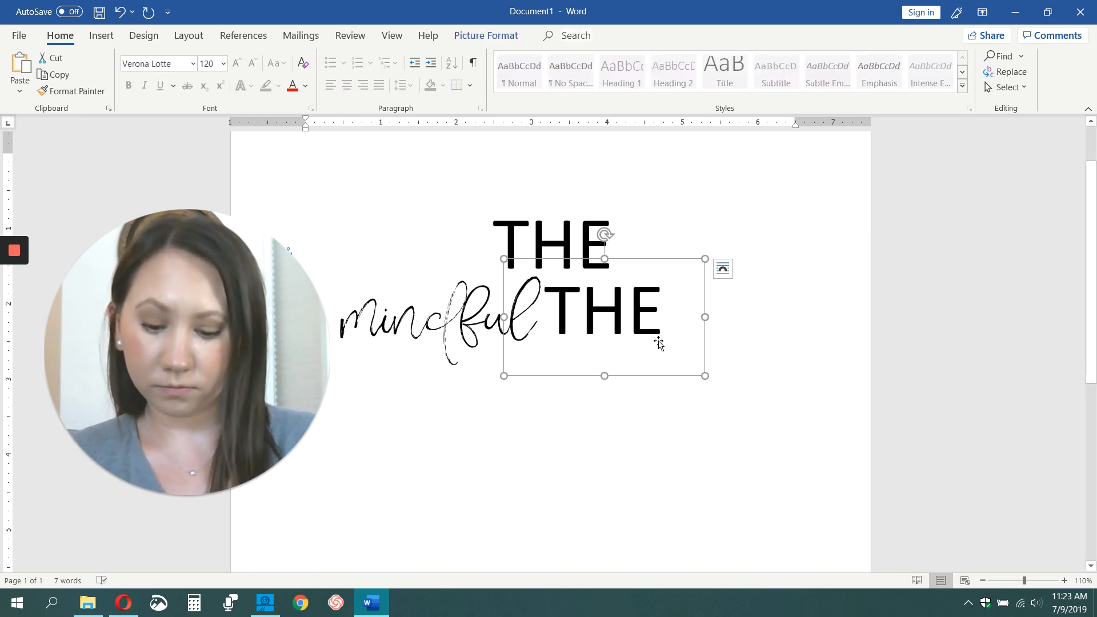
text(Bl)
key(BackSpace)
key(BackSpace)
key(BackSpace)
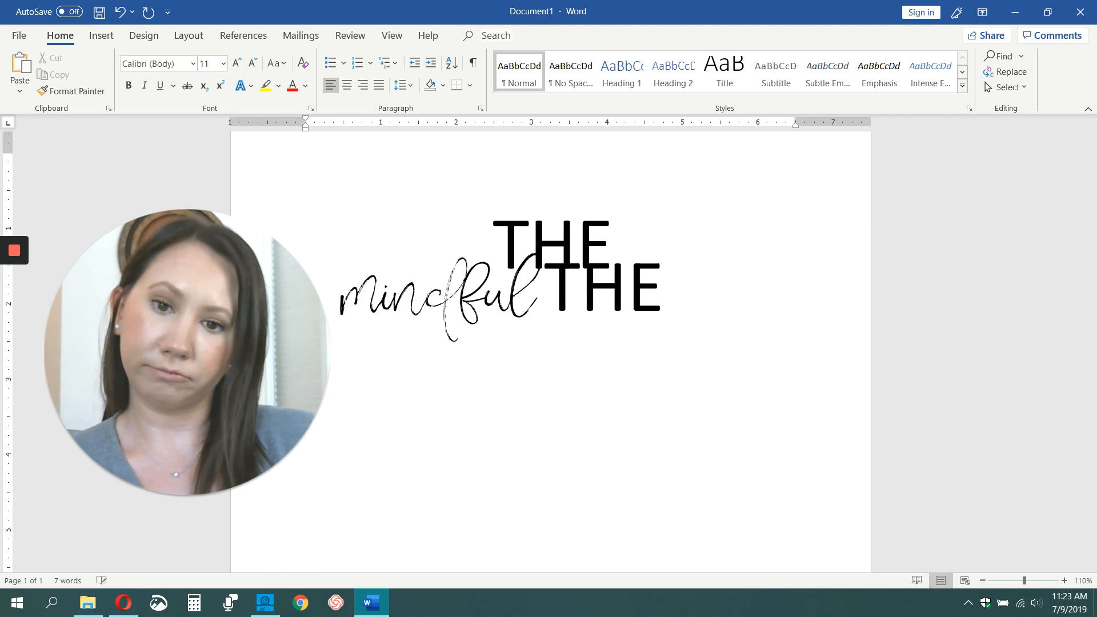
key(ctrl+z)
click(656, 310)
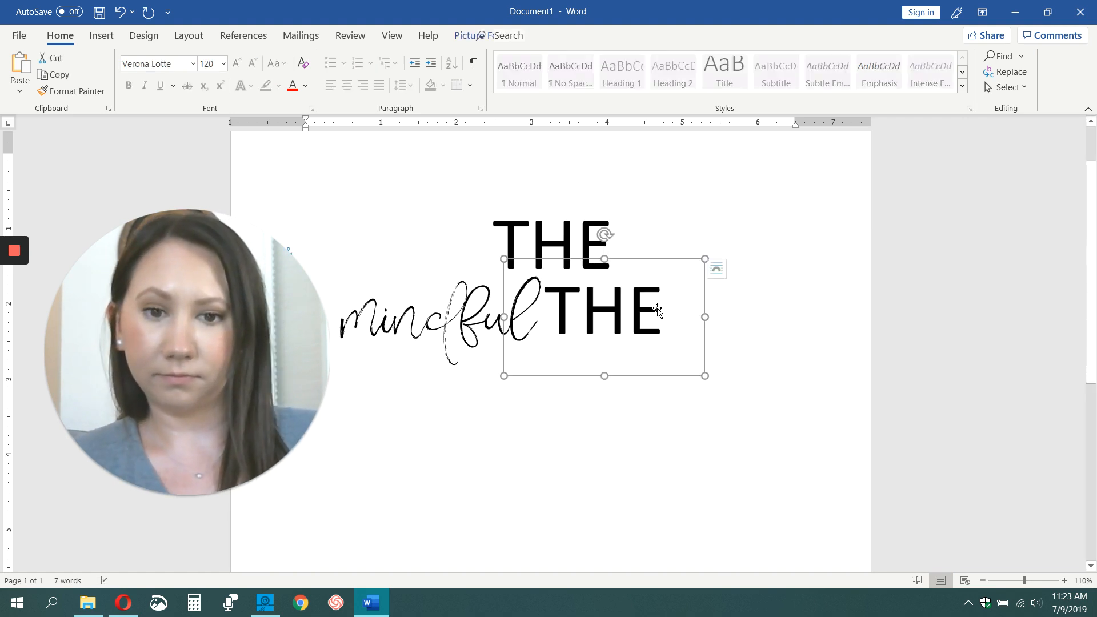
Step: Move the pasted "THE" picture away from "mindful" and cut it from the page
drag(663, 259, 755, 258)
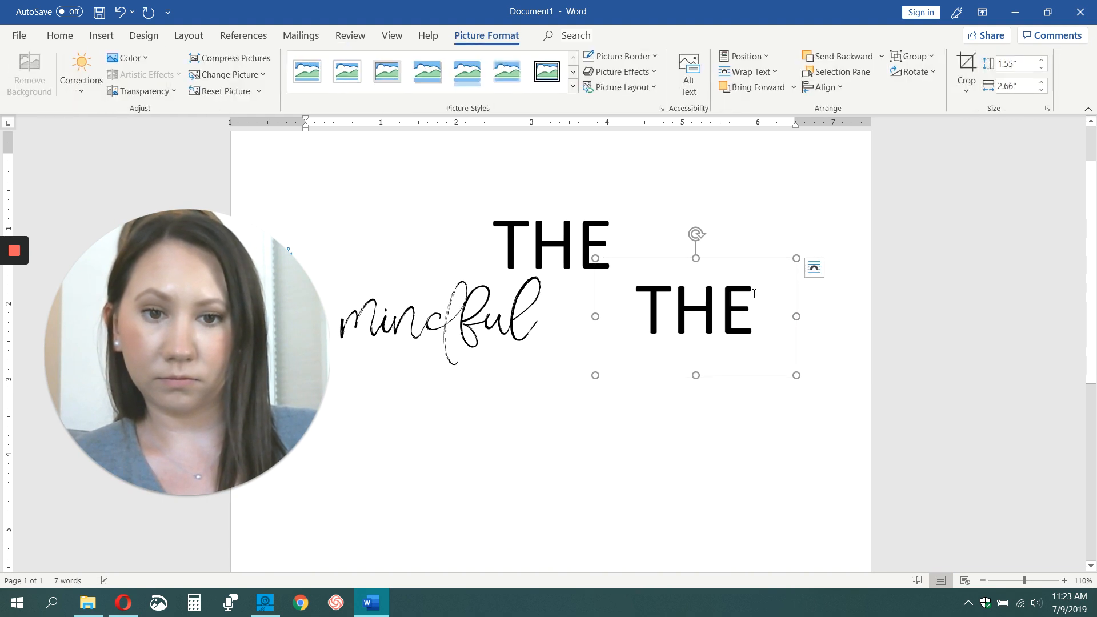
click(764, 317)
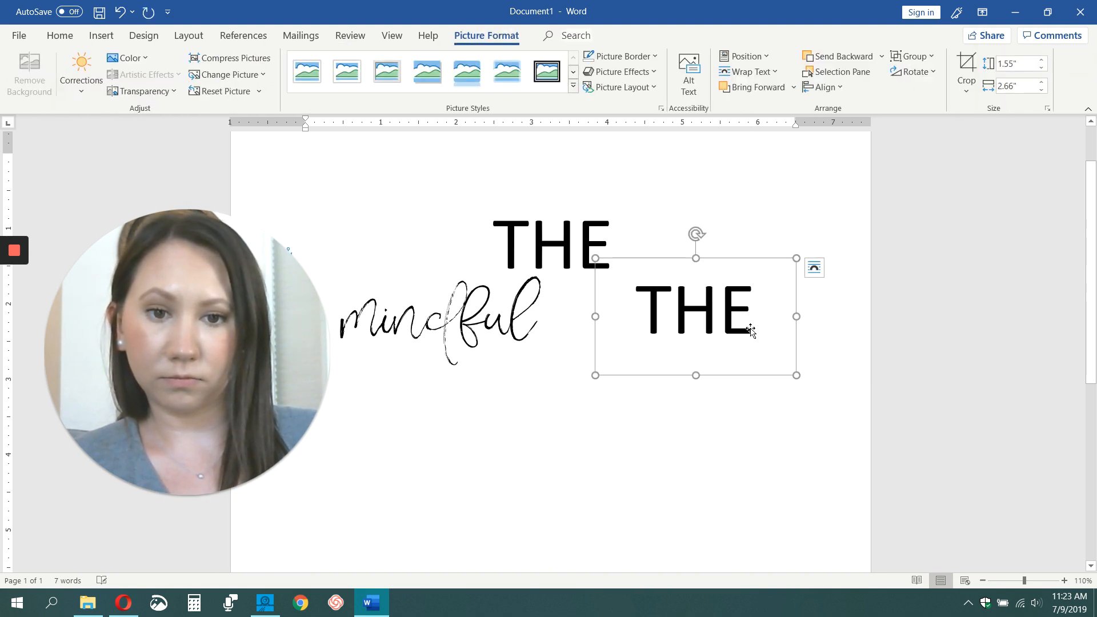
right_click(751, 331)
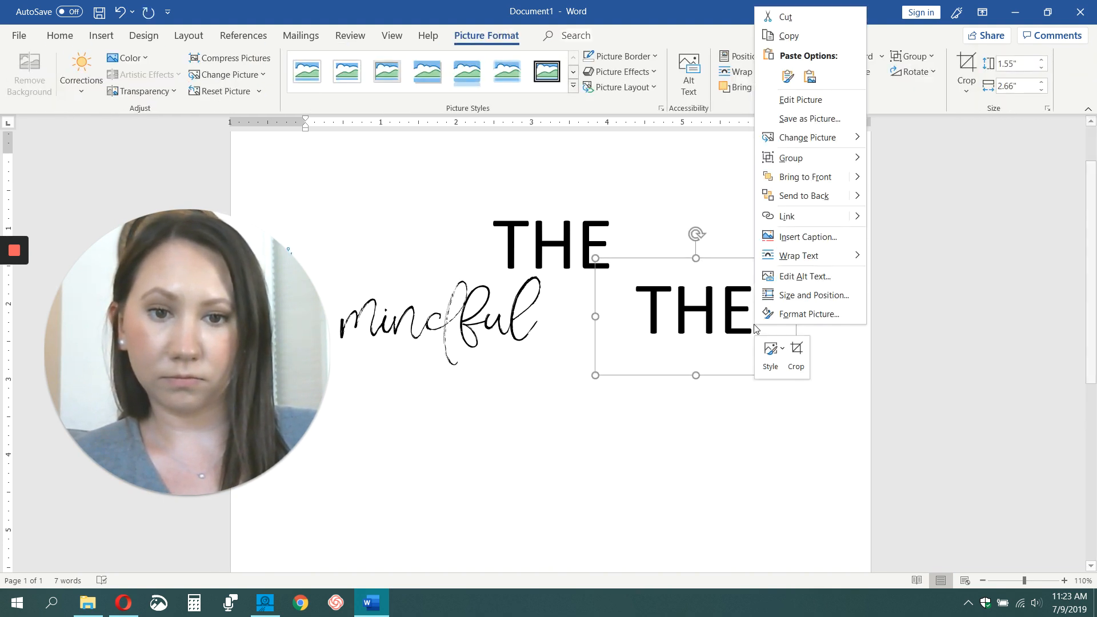
click(798, 24)
Step: Copy the original "THE" text box, paste it as an editable text box, and place the copy beside "mindful"
click(578, 246)
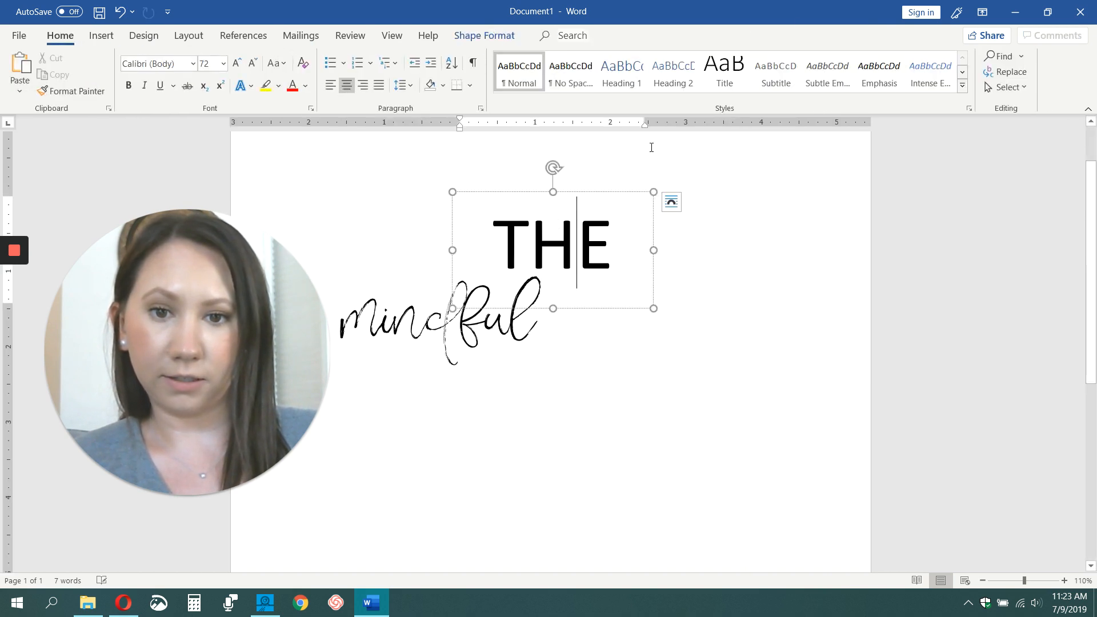
right_click(642, 196)
click(666, 247)
right_click(642, 331)
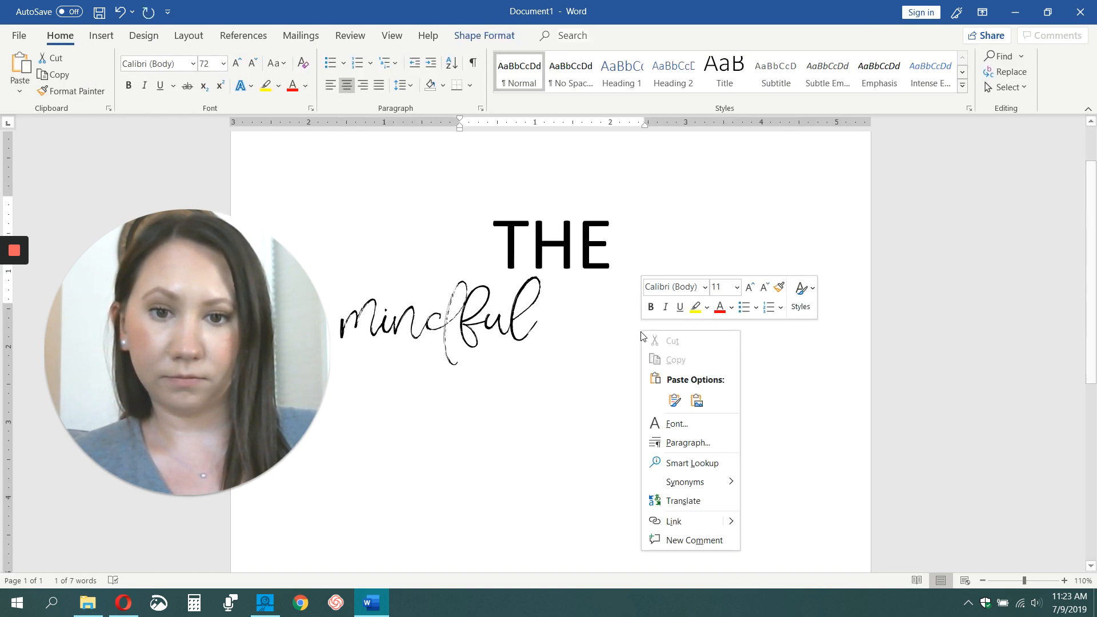
click(675, 400)
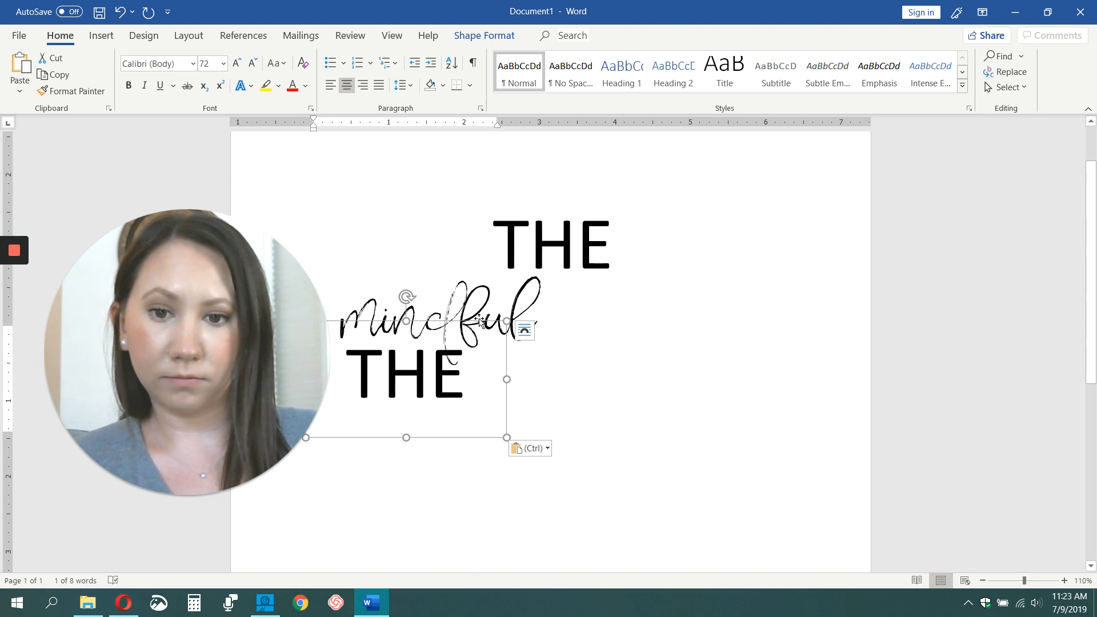
drag(479, 321, 698, 270)
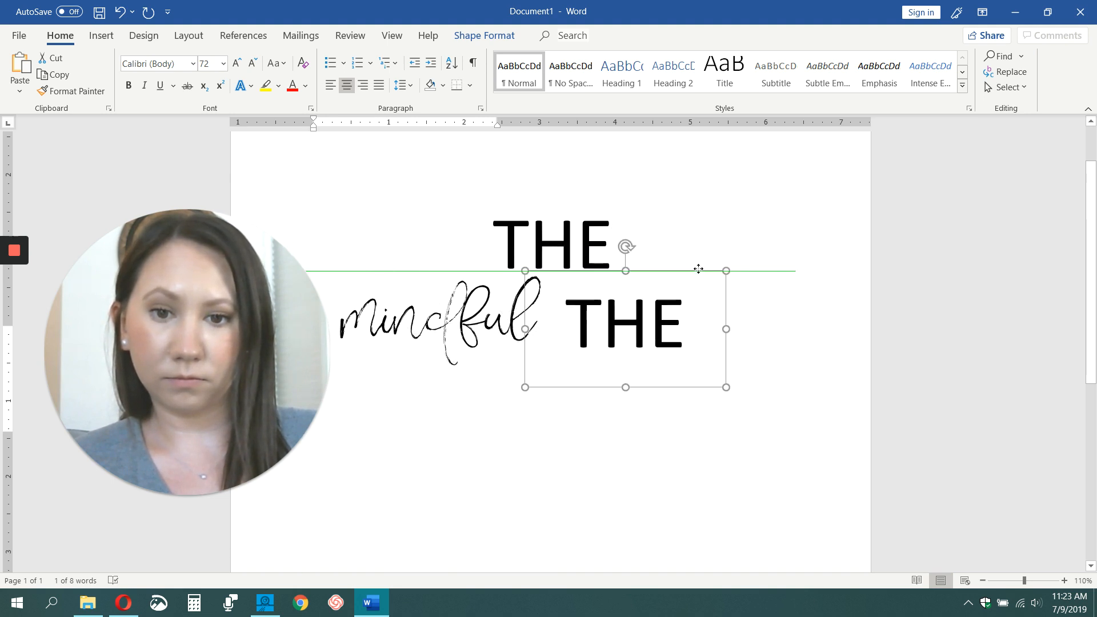
Step: Replace the text of the copied "THE" box beside "mindful" with "BUDGET"
click(659, 301)
drag(698, 328, 615, 338)
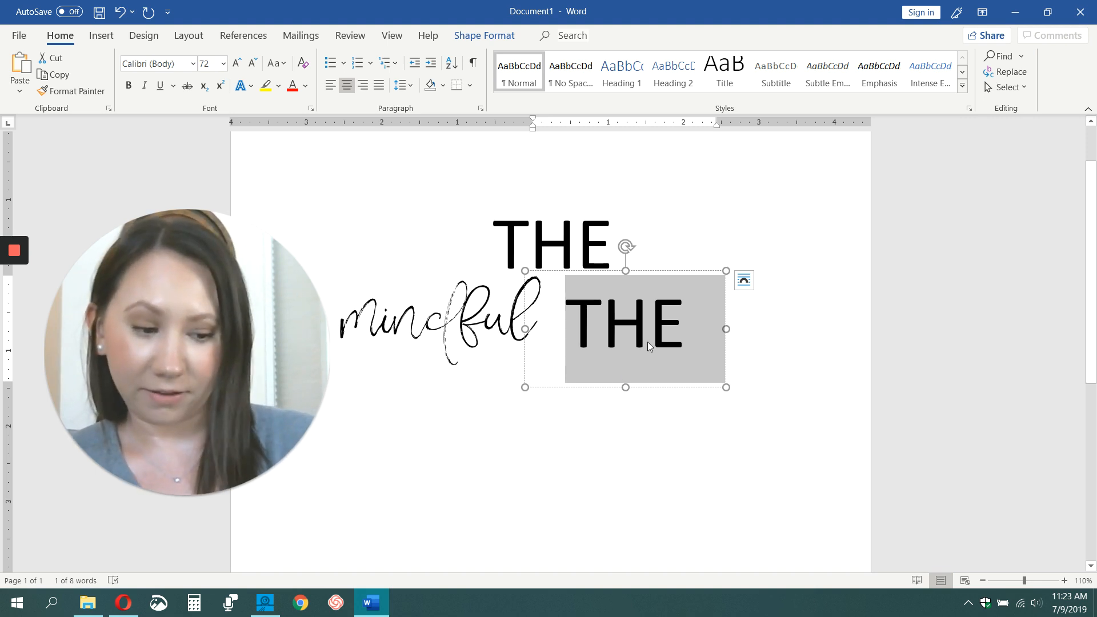
text(BUDGE)
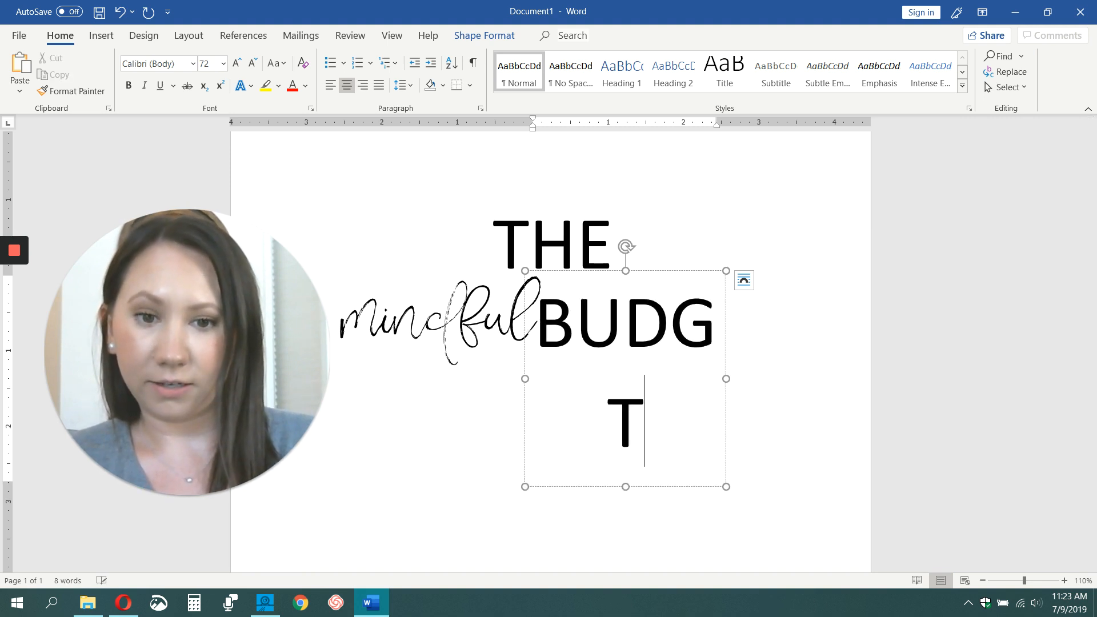
key(BackSpace)
text(ET)
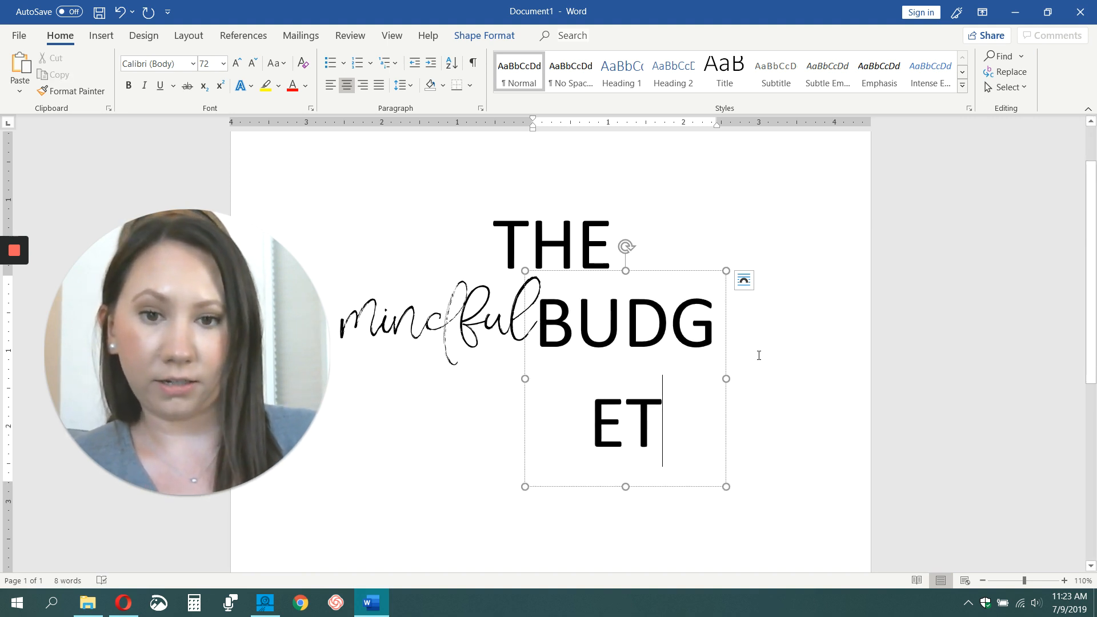
Step: Widen the "BUDGET" text box so the word fits on one line, shorten the box, and align it with "mindful"
drag(725, 379, 824, 332)
drag(675, 387, 673, 376)
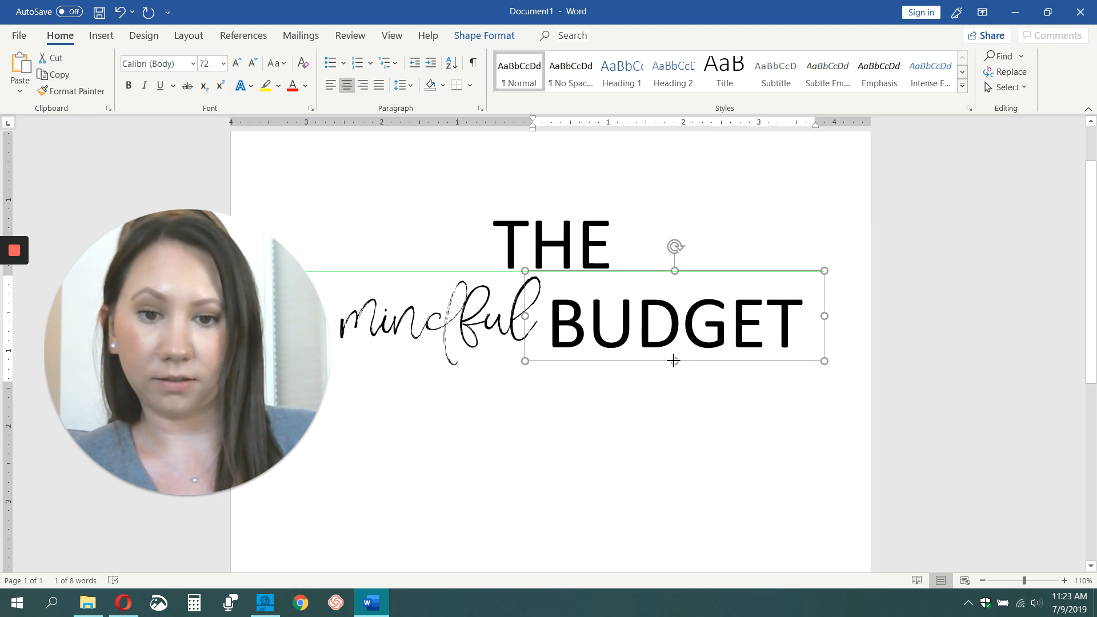
mouse_move(696, 269)
mouse_down()
mouse_move(668, 269)
mouse_move(693, 257)
mouse_up()
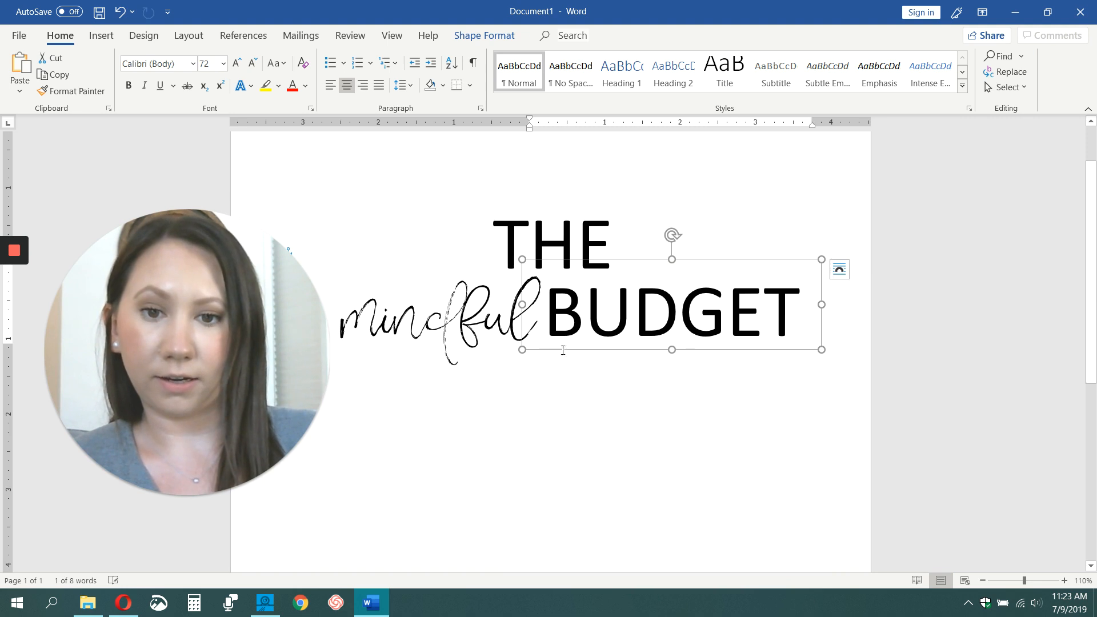
Step: Set the font of "THE" above "mindful" to Calibri Light
click(555, 244)
drag(611, 245, 276, 147)
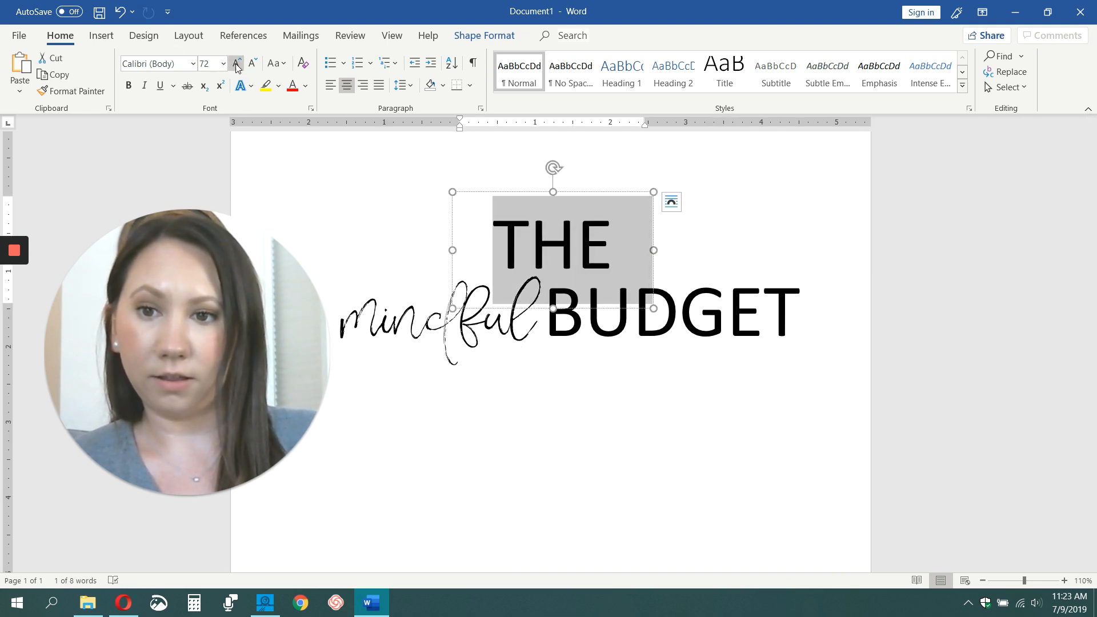
click(192, 64)
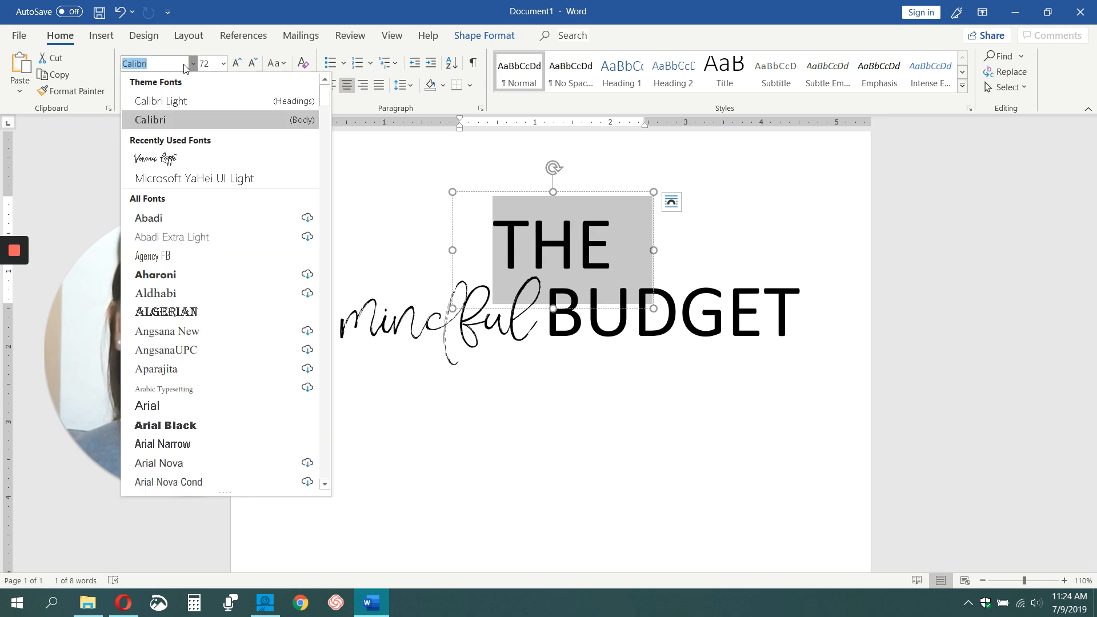
click(194, 104)
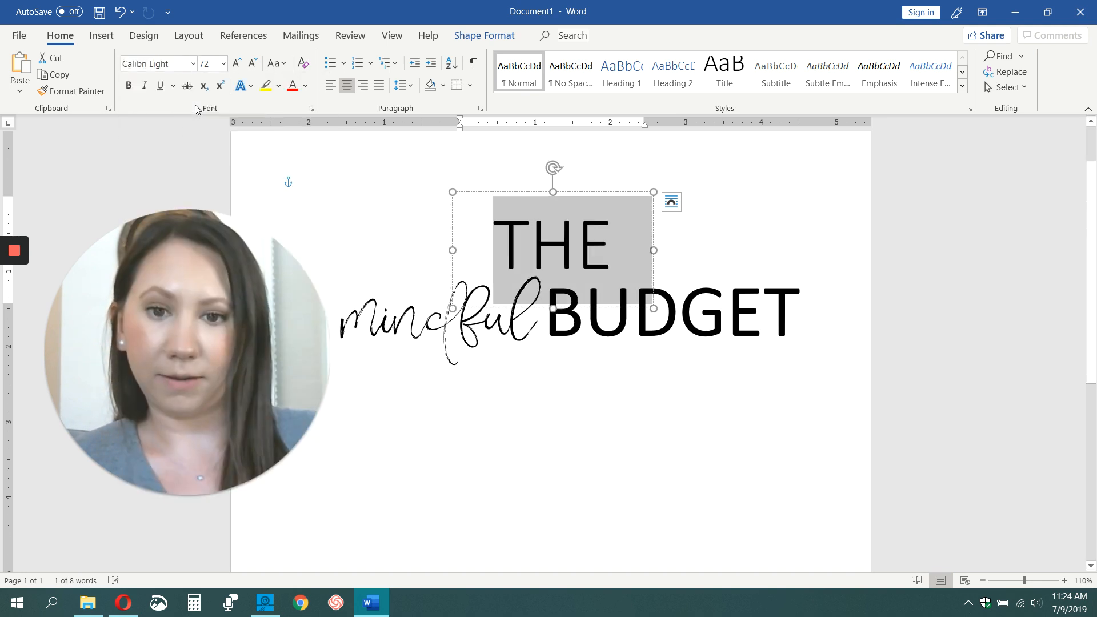
Step: Change the font of the upper "THE" to Microsoft YaHei UI Light
click(622, 436)
triple_click(595, 231)
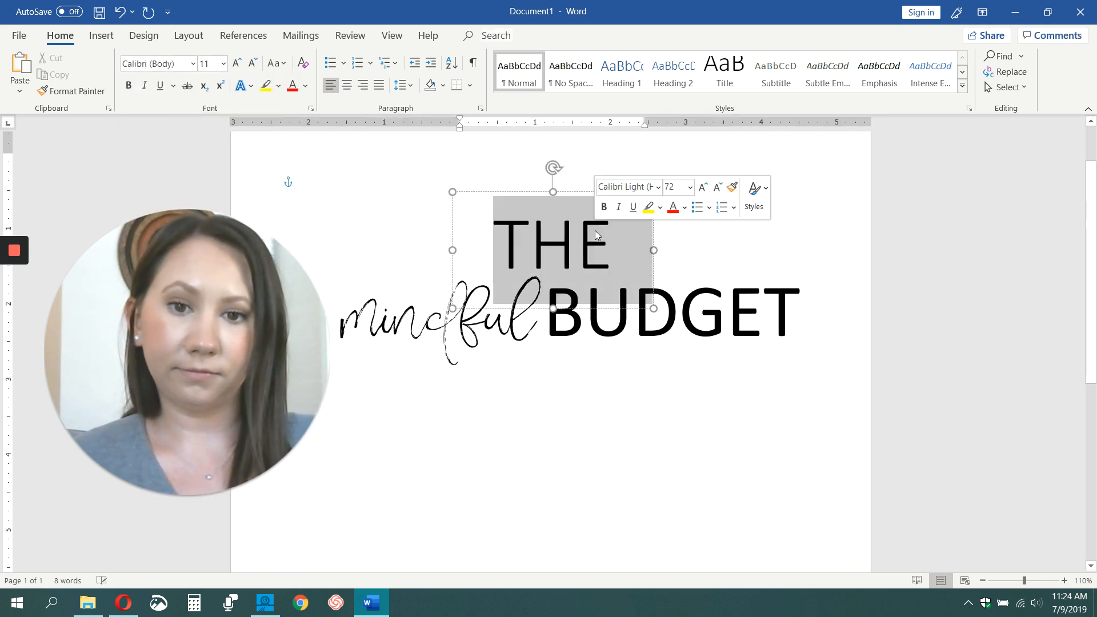
click(194, 63)
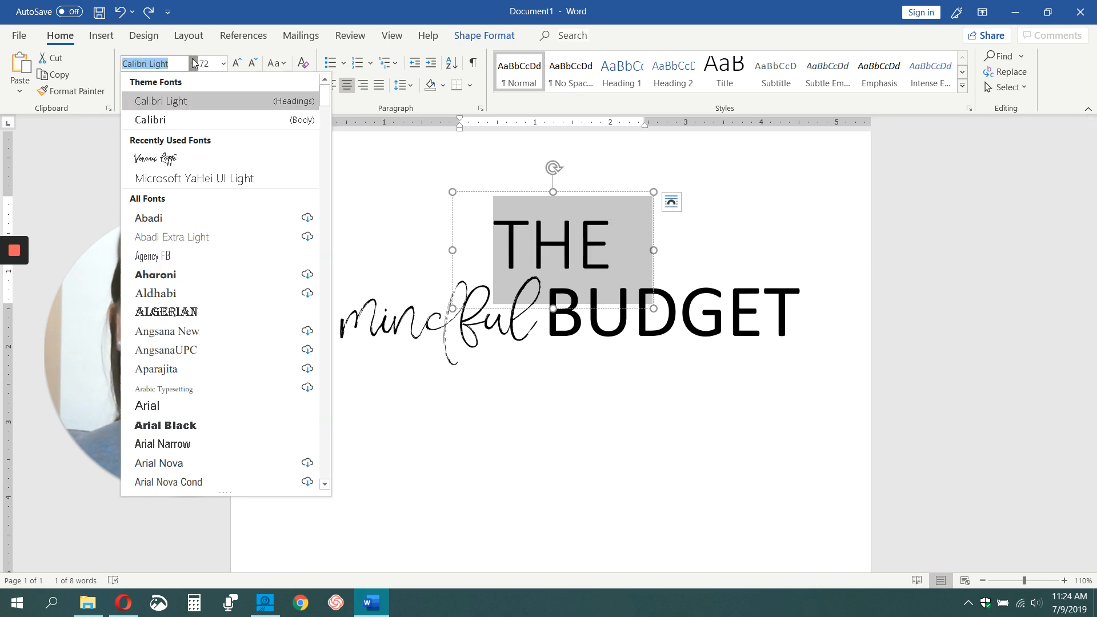
click(194, 178)
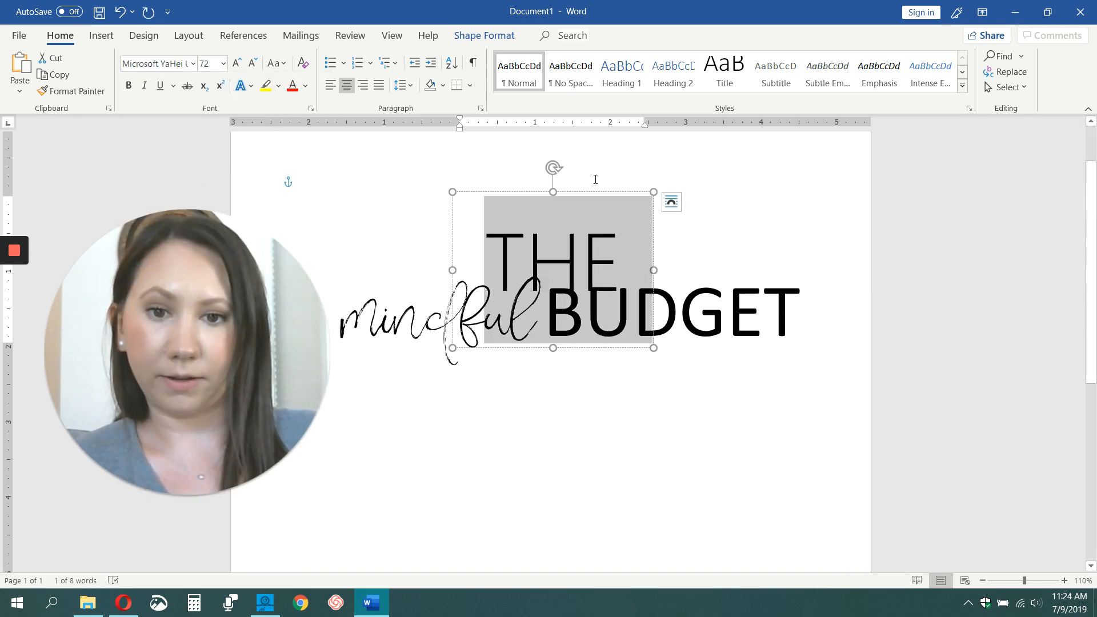
Step: Reduce the upper "THE" to 48 pt and reposition its text box above "mindful"
mouse_move(593, 193)
mouse_down()
mouse_move(590, 152)
mouse_move(589, 172)
mouse_up()
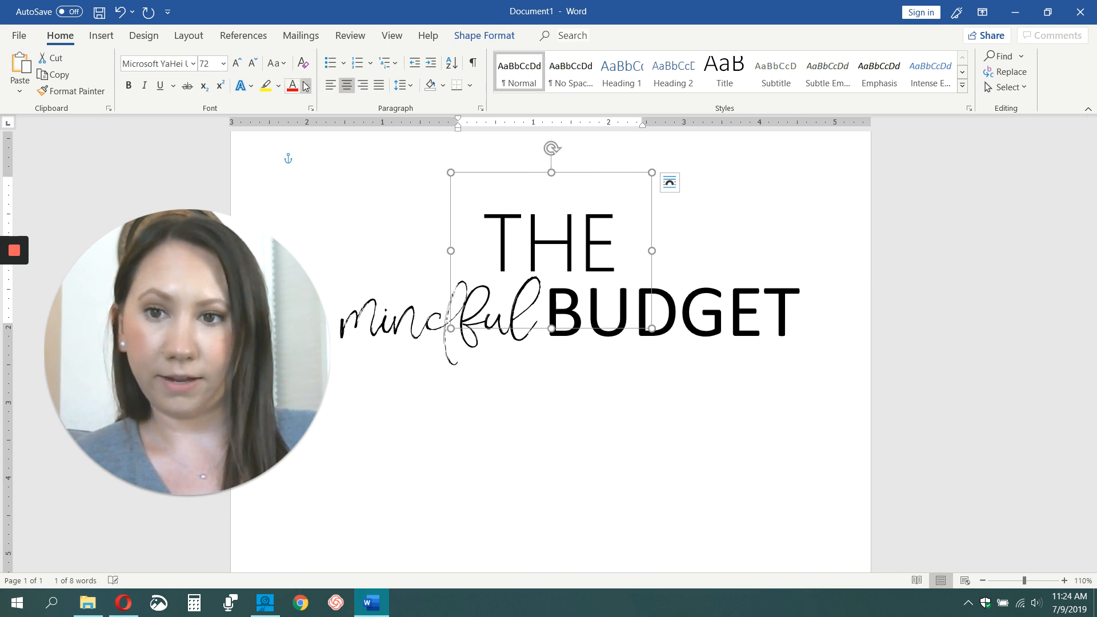
click(254, 63)
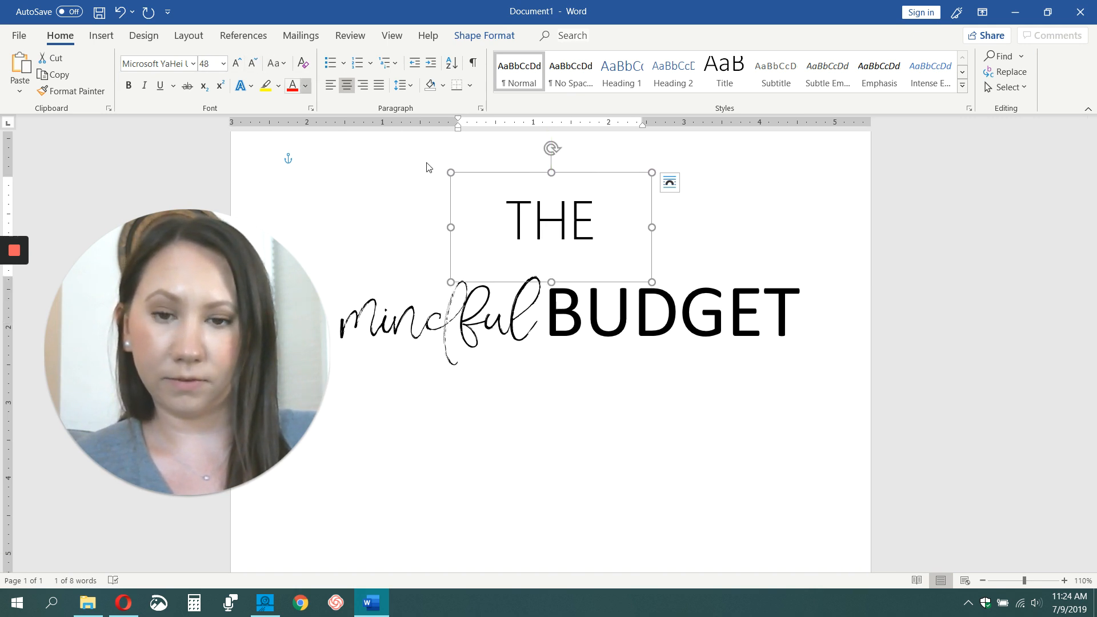
drag(595, 179, 580, 194)
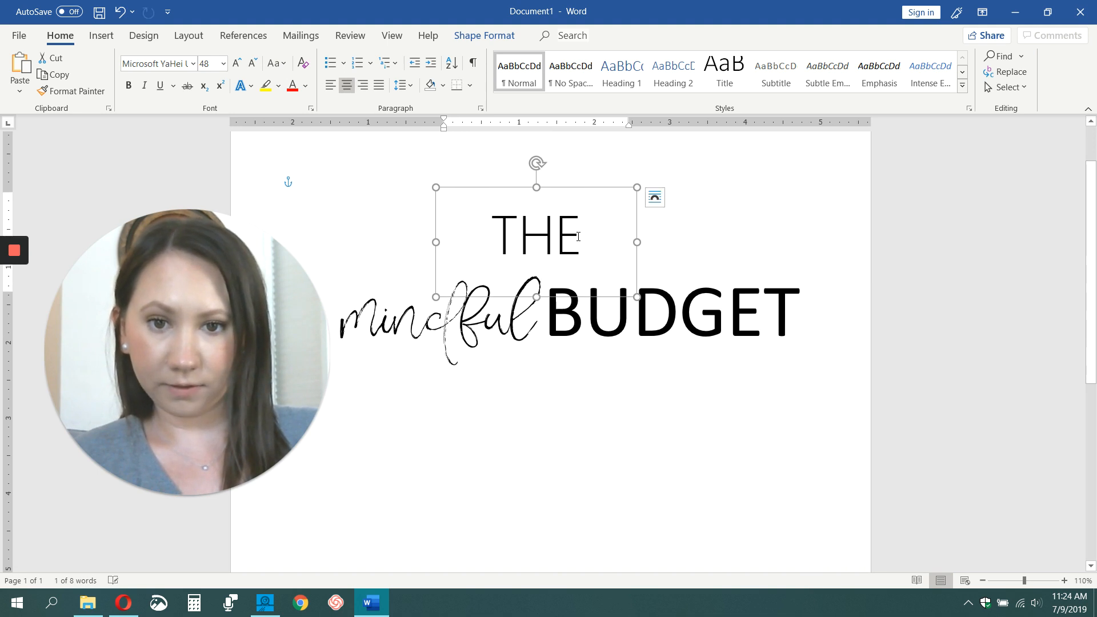
Step: Switch the upper "THE" back to Calibri Light and move its box down close above "mindful"
drag(582, 232, 503, 234)
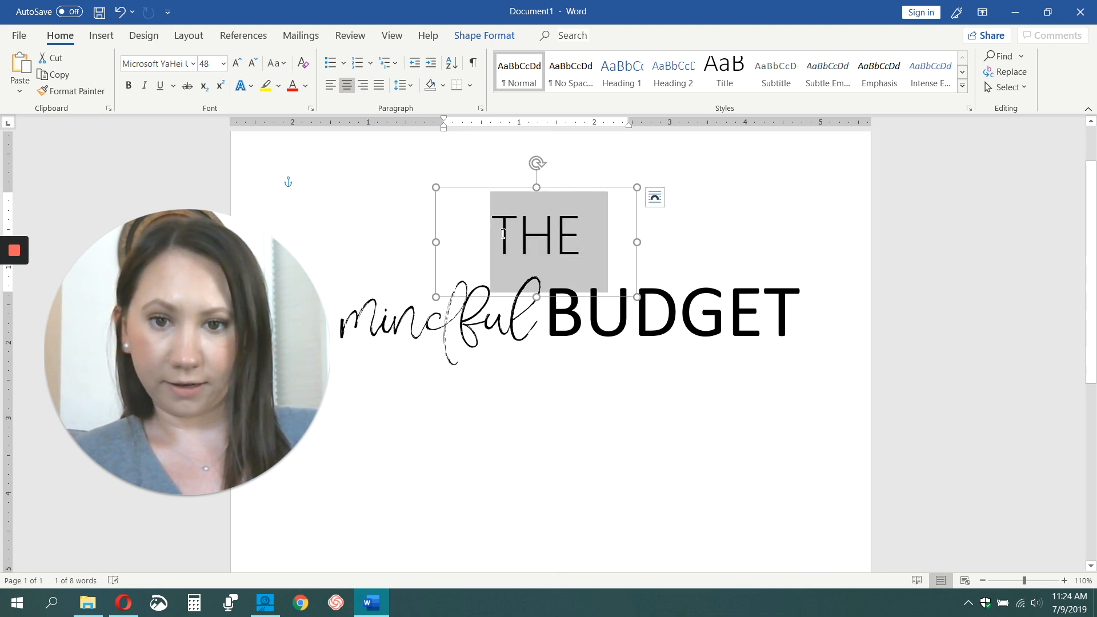
click(193, 64)
click(197, 103)
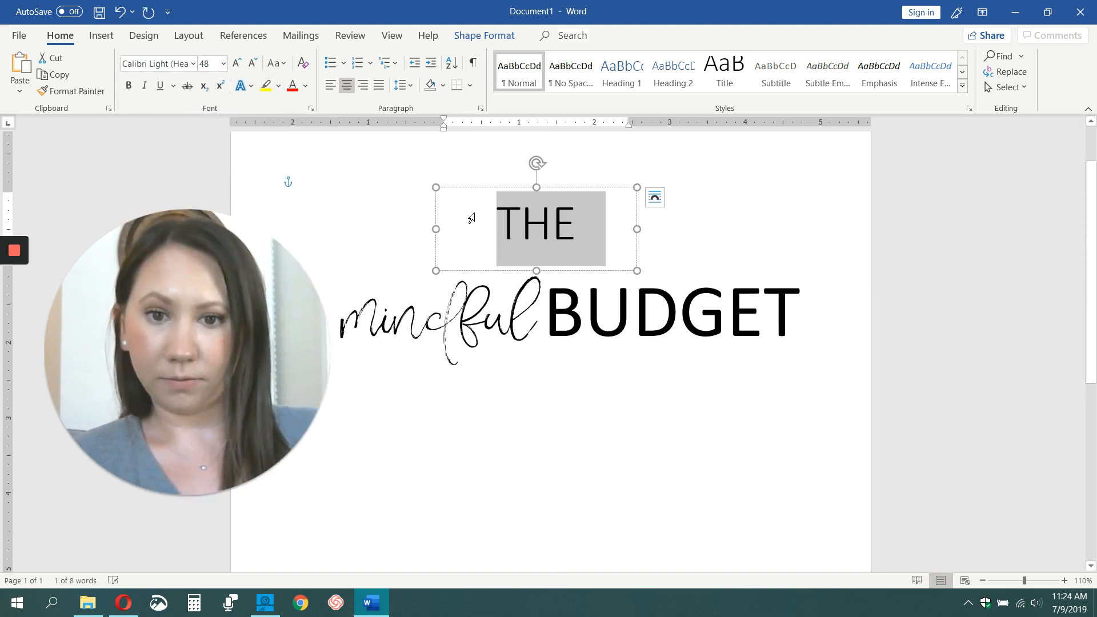
drag(570, 189, 566, 216)
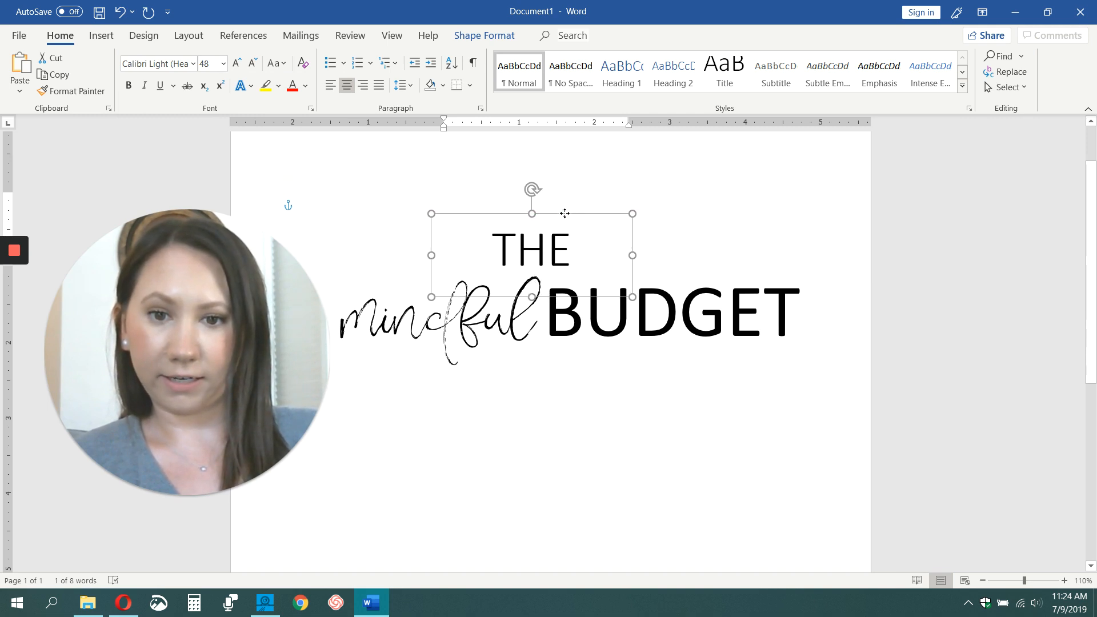
click(680, 501)
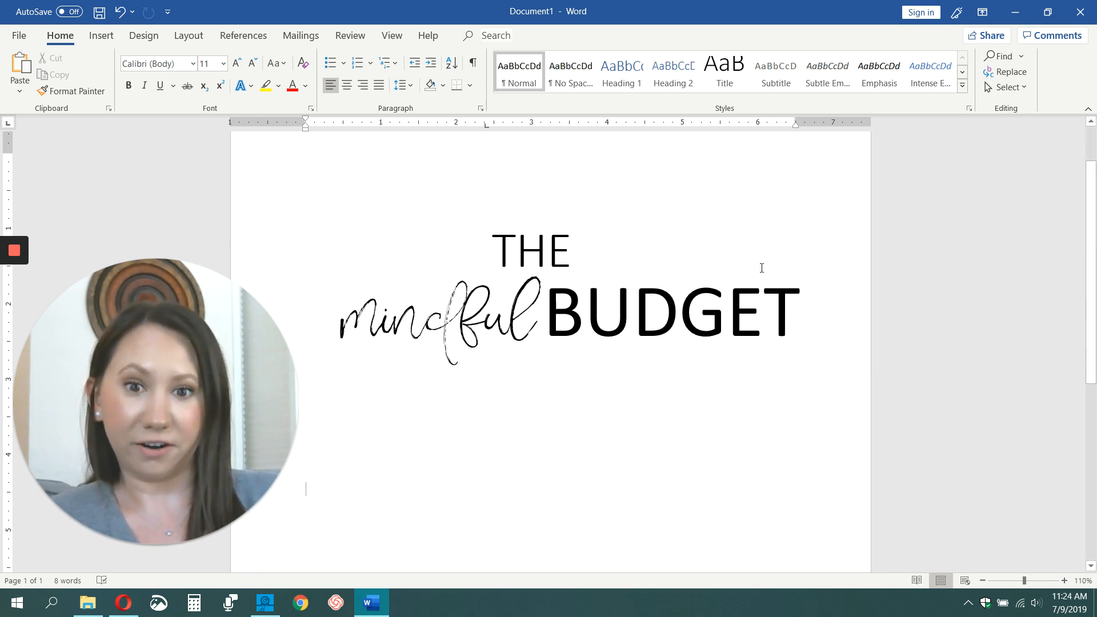
Step: Zoom the page in to 150% to view the title
click(1066, 584)
click(1066, 584)
click(1067, 584)
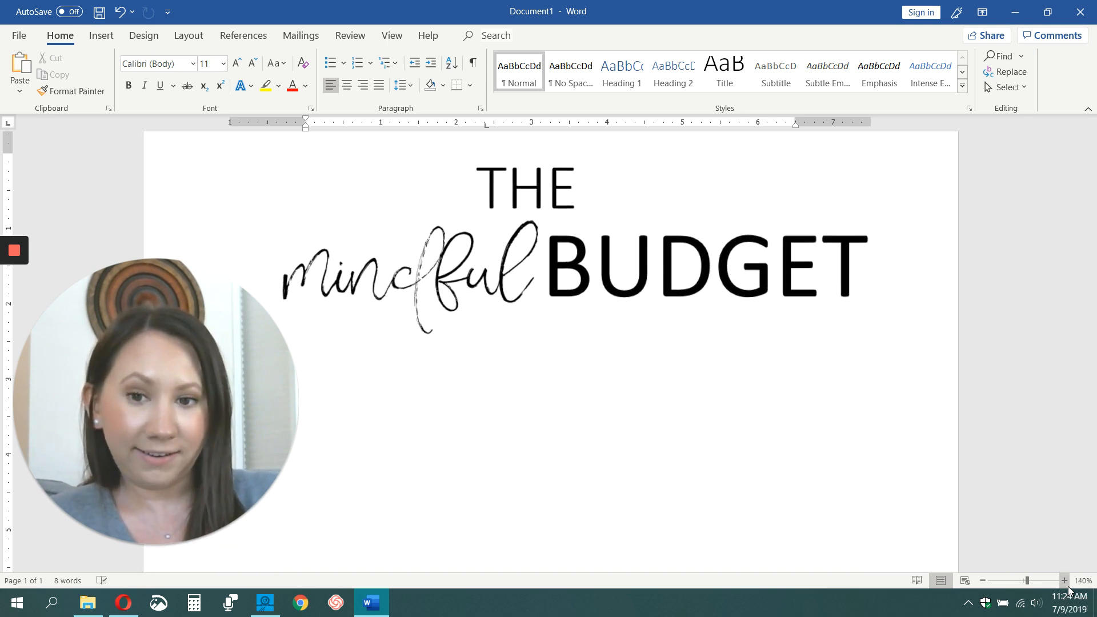
click(1066, 584)
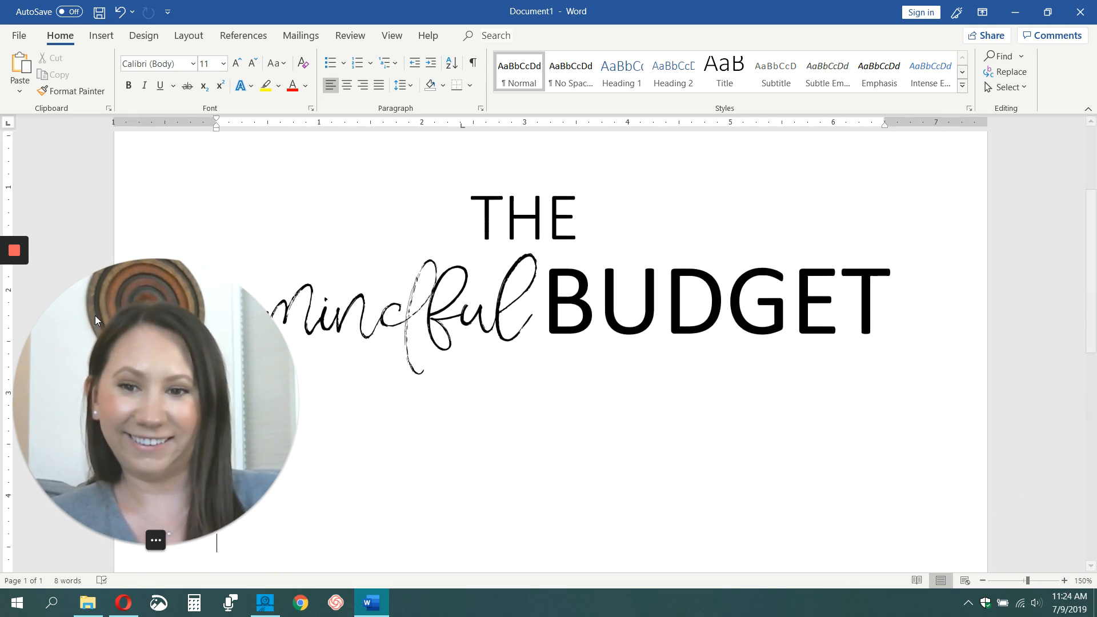
drag(137, 385, 55, 4)
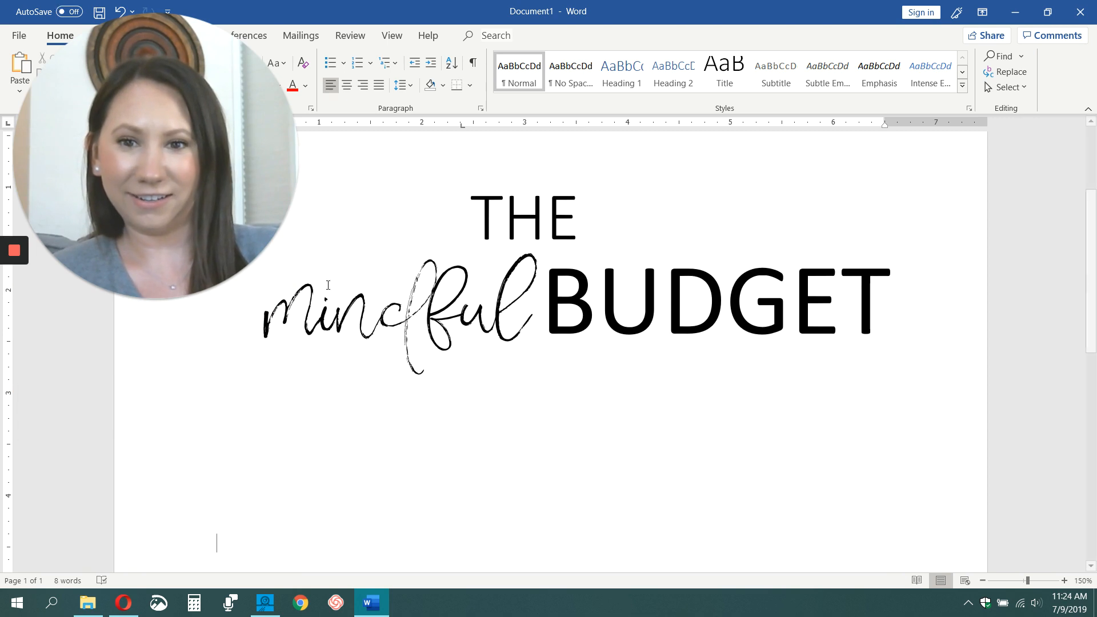
mouse_move(259, 216)
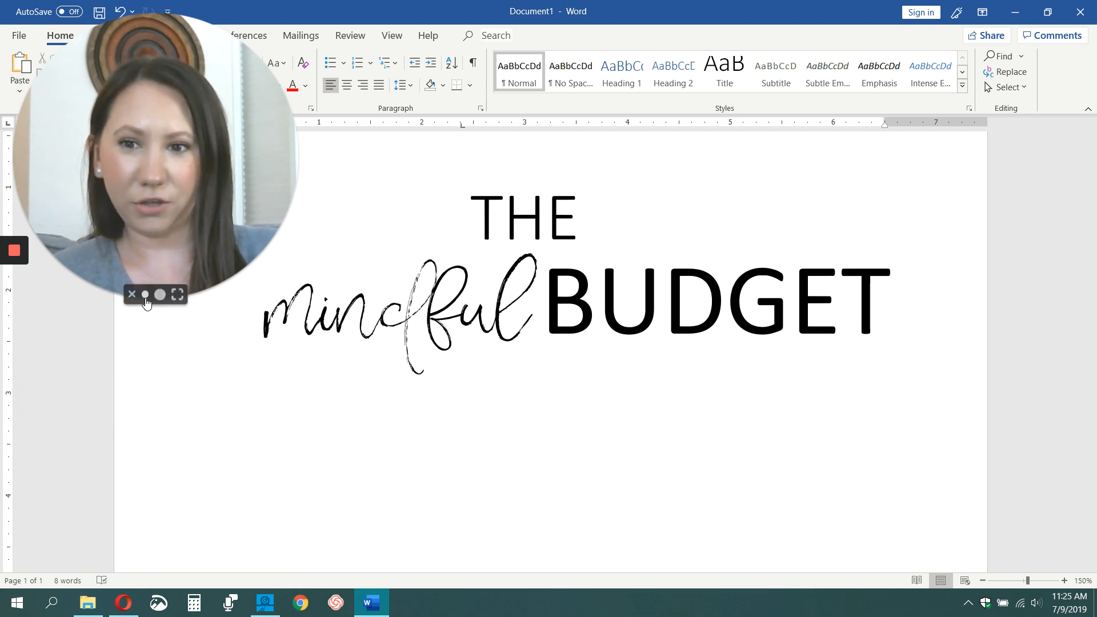
click(137, 295)
drag(111, 218, 92, 459)
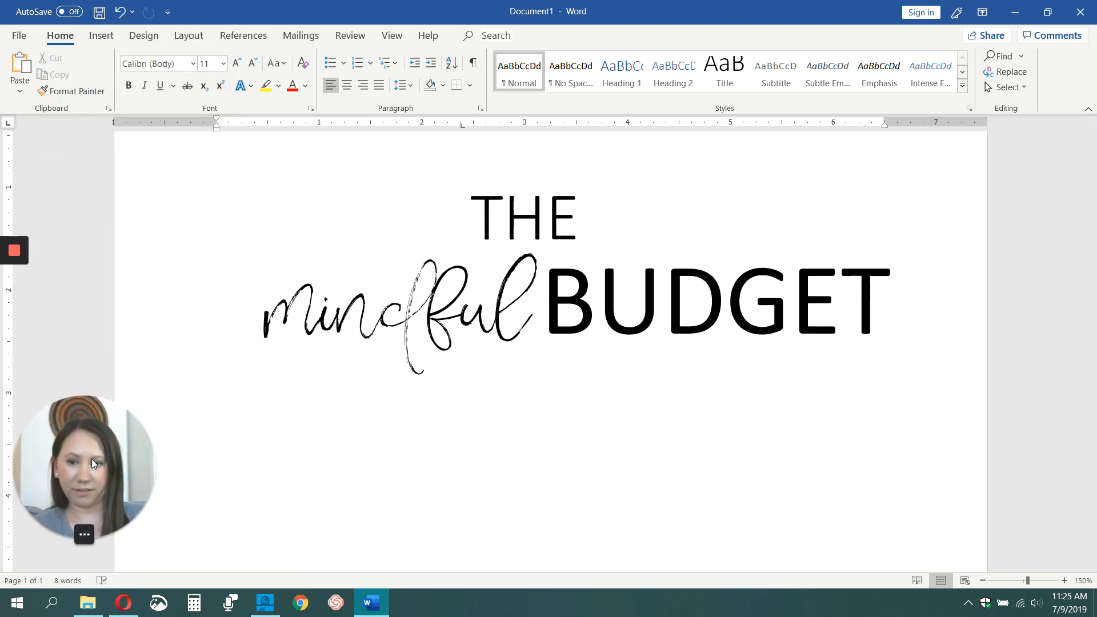
Step: Enlarge the view to 170% and examine the layout of the whole title
click(1064, 581)
click(1064, 580)
scroll(915, 423, up, 2)
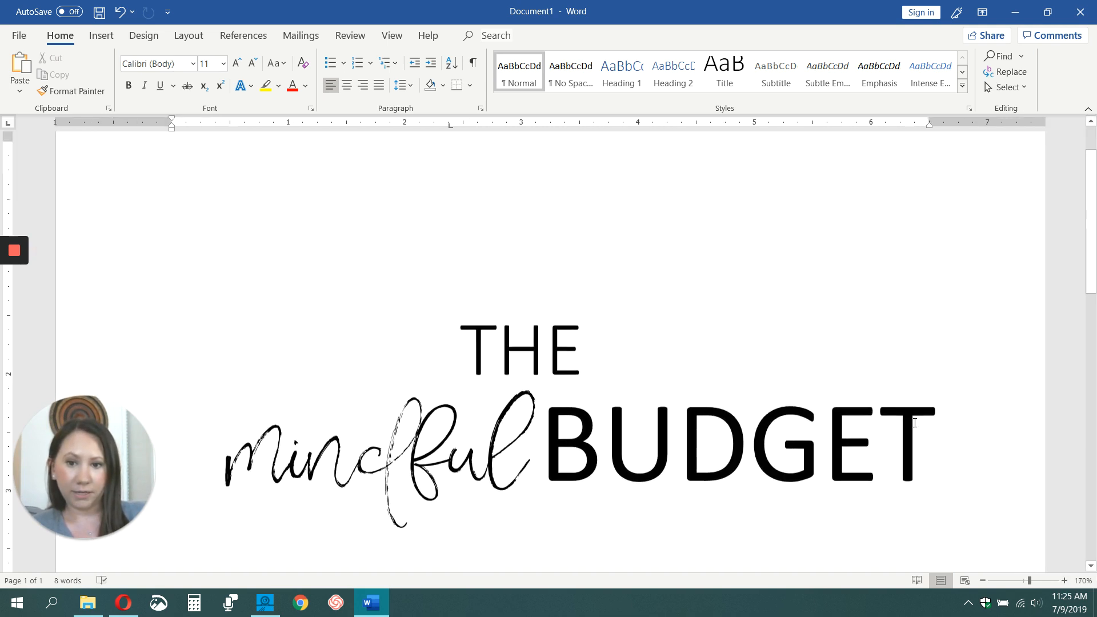
scroll(915, 422, down, 4)
scroll(915, 423, up, 4)
scroll(915, 423, down, 2)
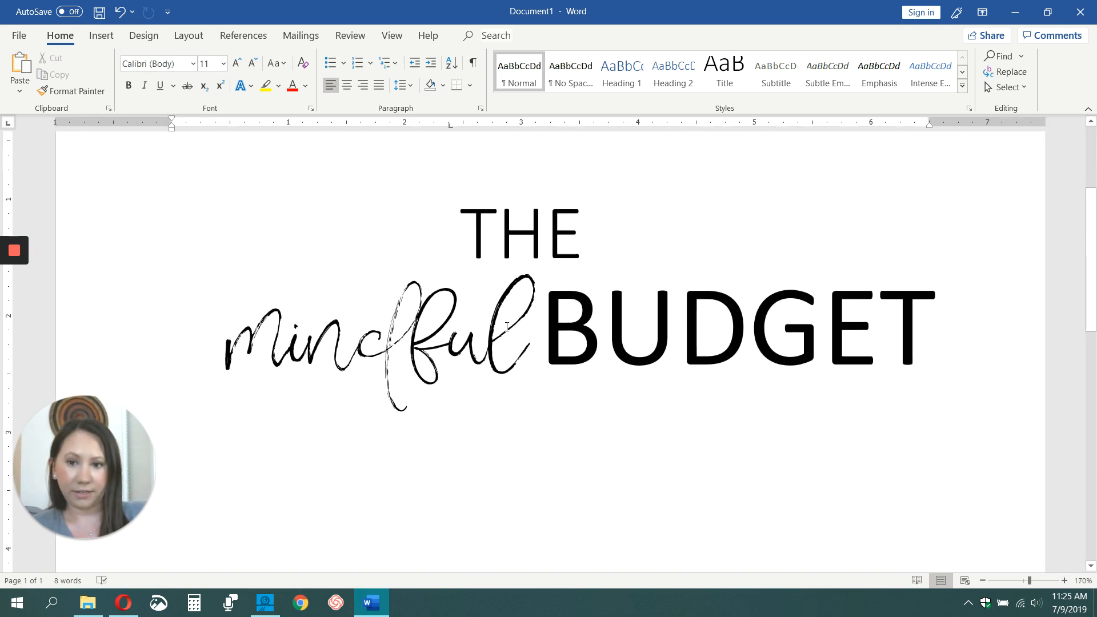
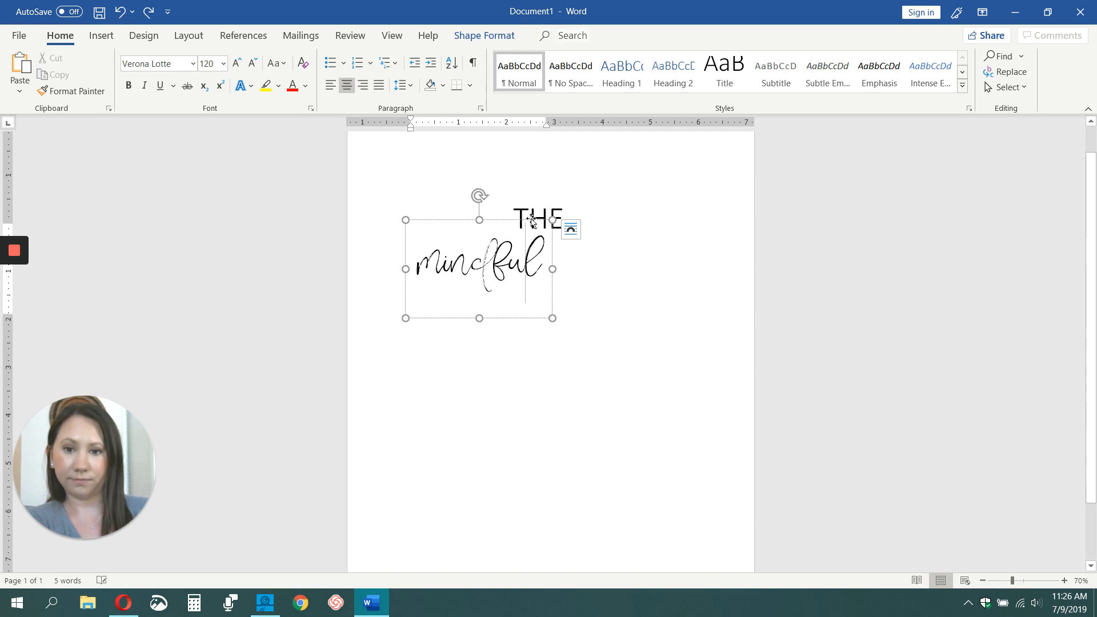
Step: Delete the remaining "mindful" and "THE" text boxes from the page
key(Delete)
click(546, 201)
key(Escape)
key(Delete)
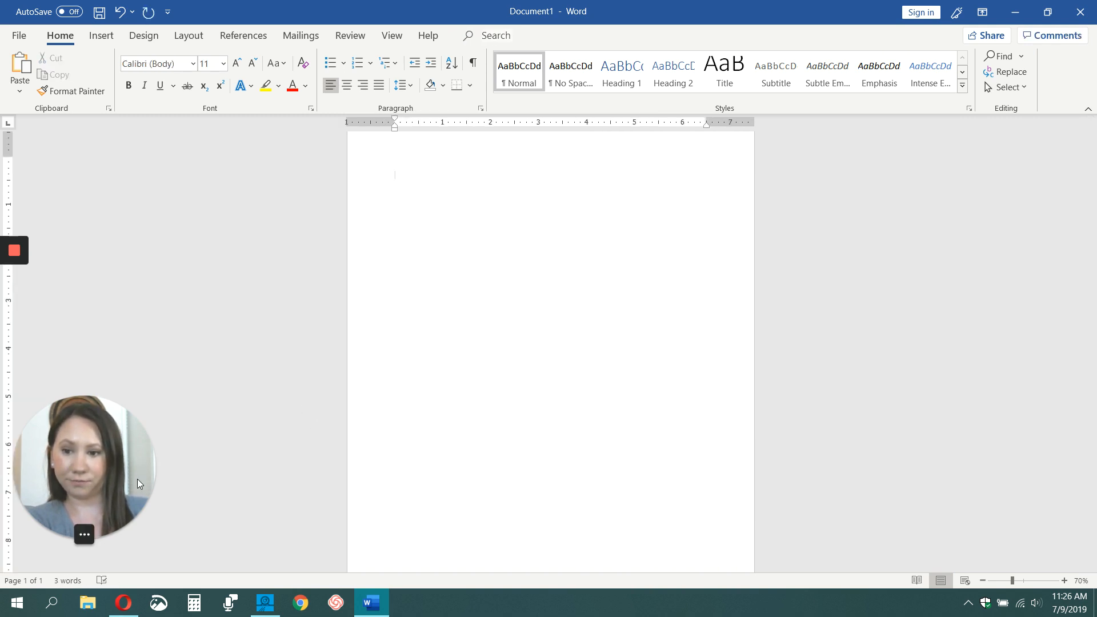
click(88, 537)
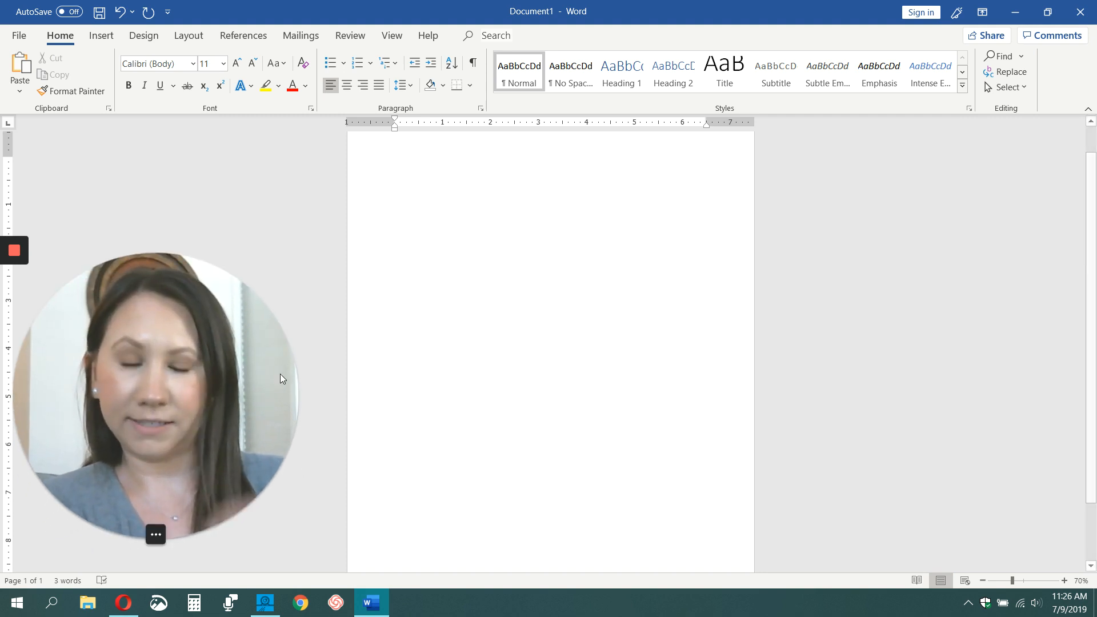
drag(265, 346, 260, 203)
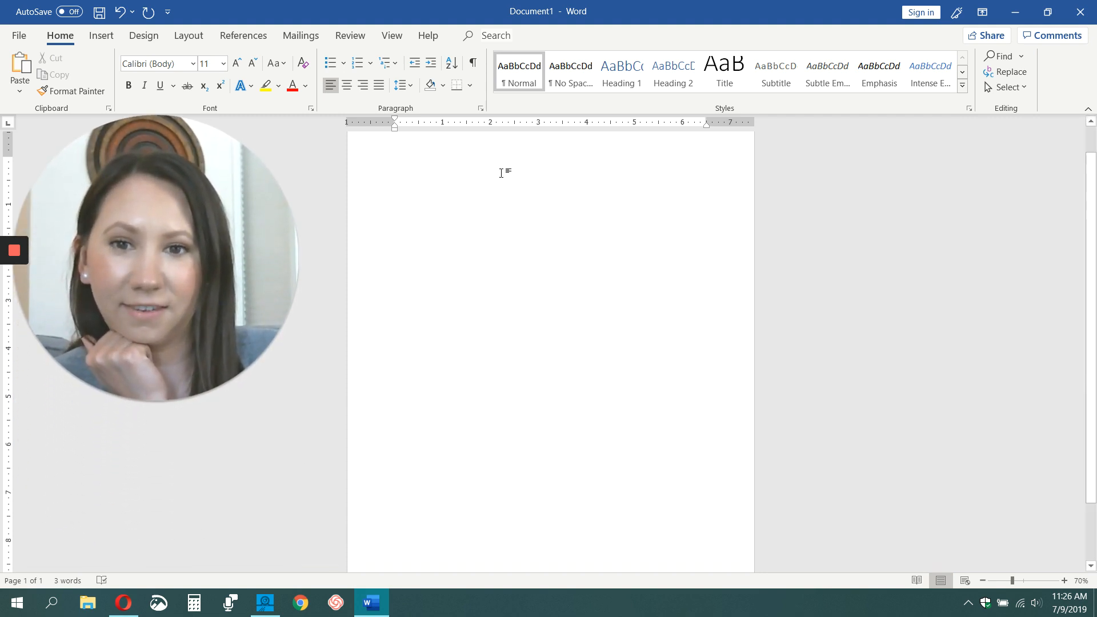
Step: Insert the bouquet picture "10_Bithday party.png" from the png_bouquets folder onto the blank page
click(983, 581)
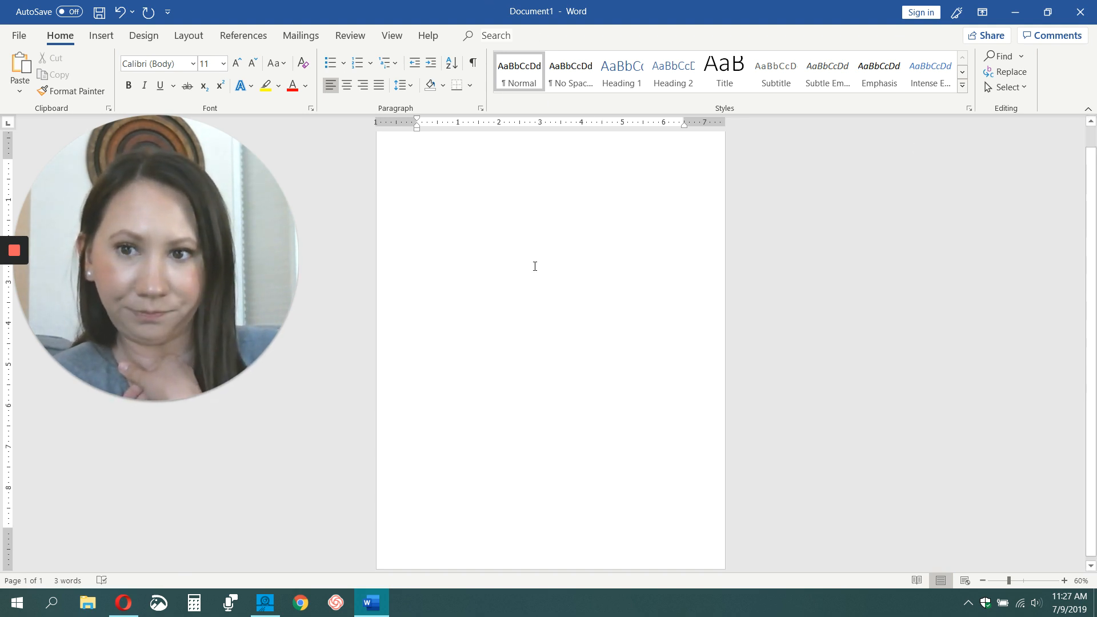
click(102, 36)
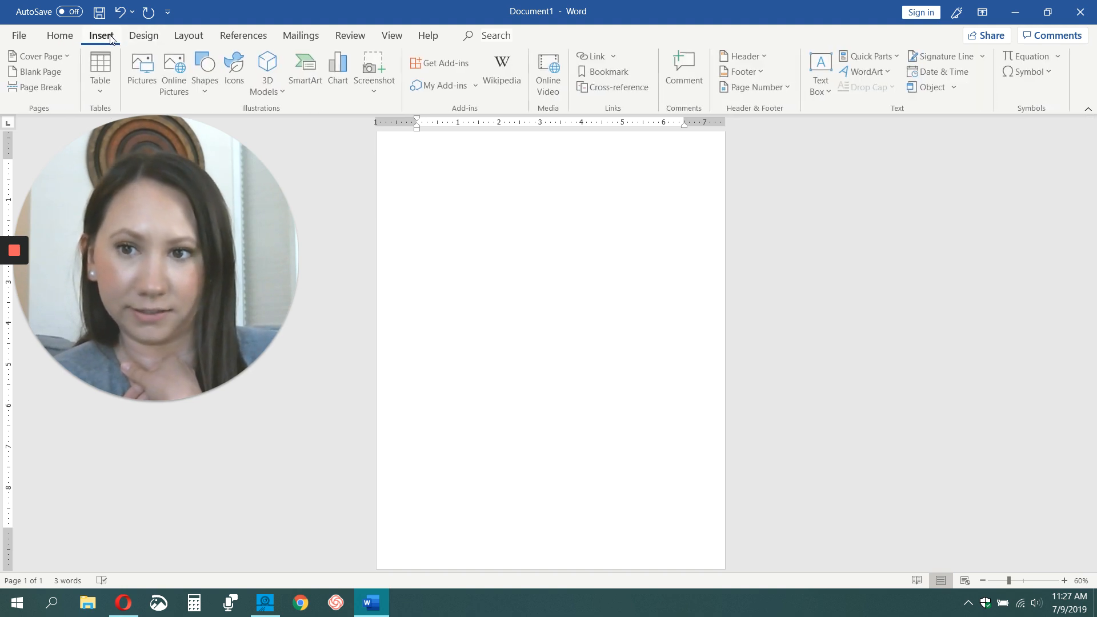
click(141, 56)
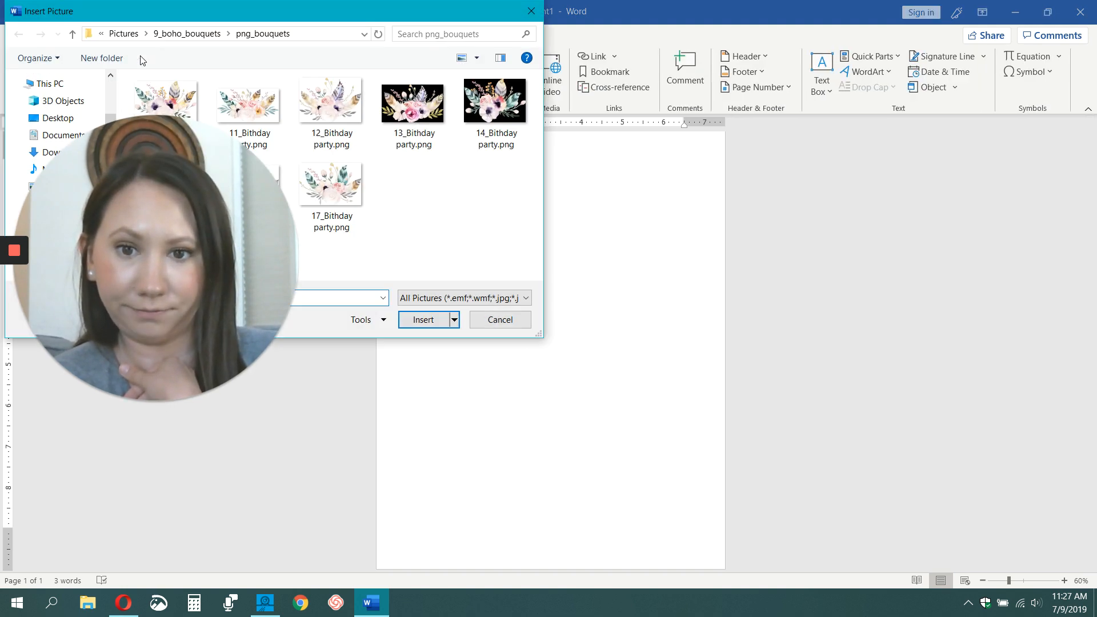
drag(332, 13, 855, 101)
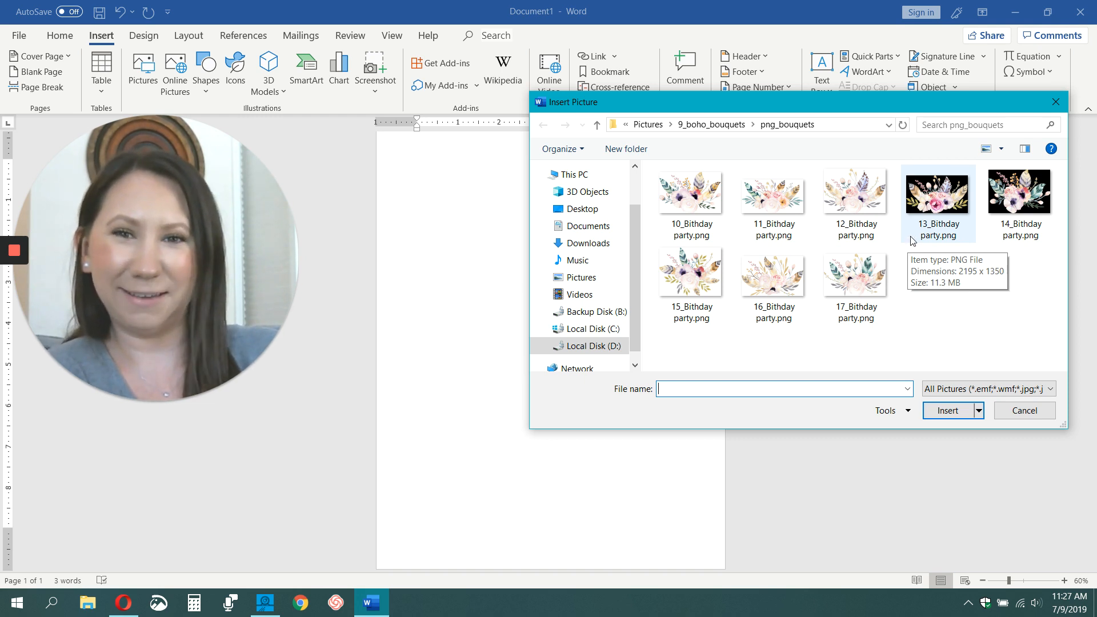
double_click(695, 214)
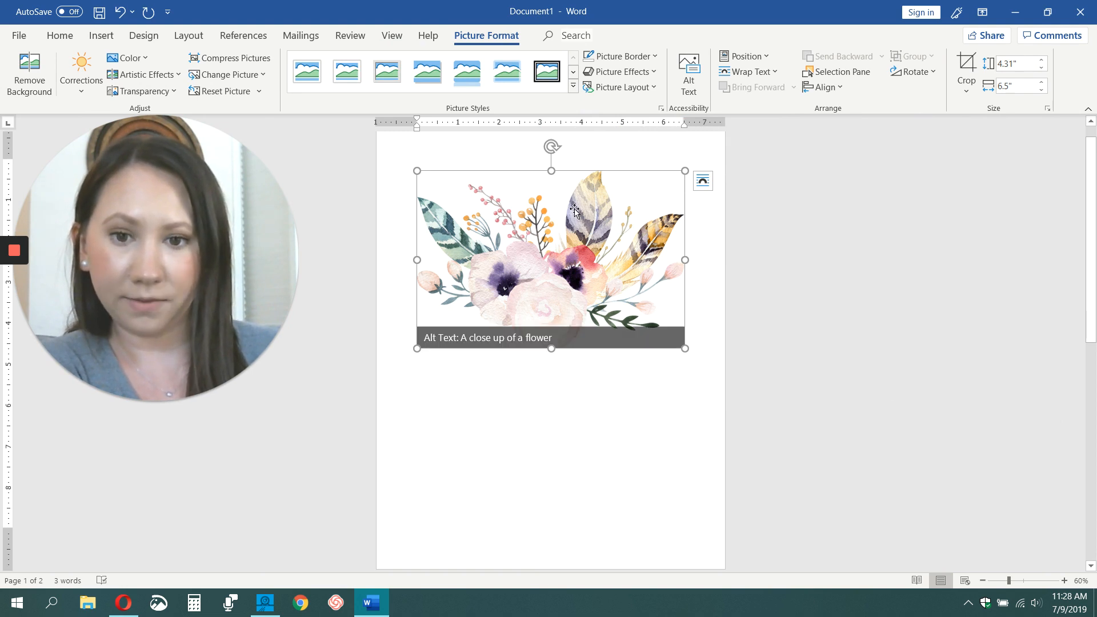
Step: Shrink the bouquet picture proportionally to about 3.5" high by 5.28" wide
click(610, 400)
click(654, 199)
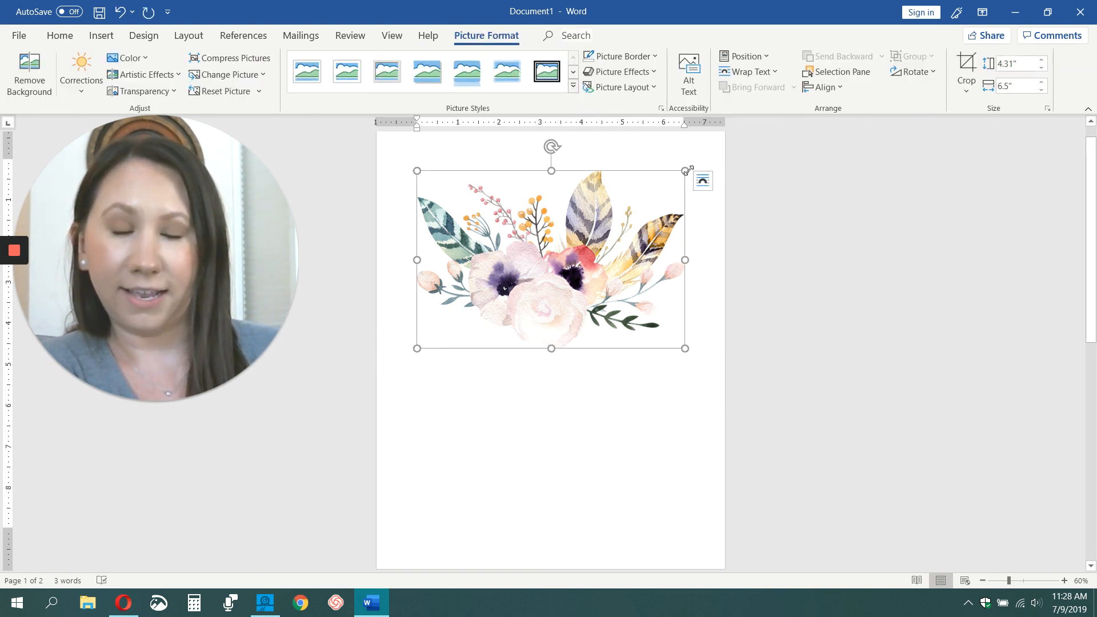
drag(686, 170, 634, 210)
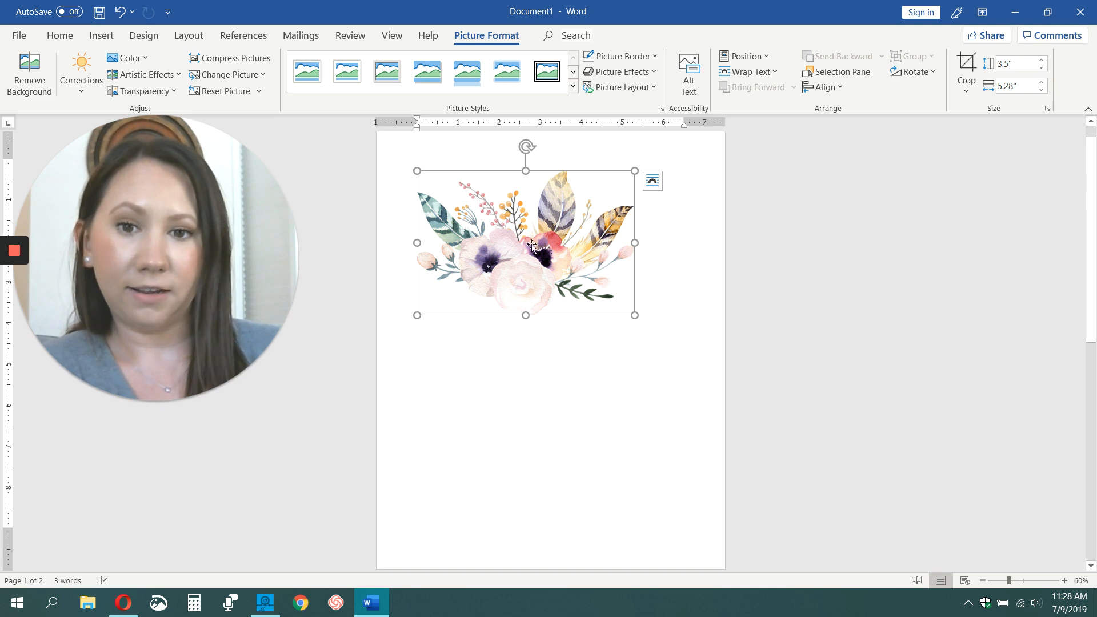
Step: Move the bouquet down toward the middle of the page and set its text wrapping to Behind Text
drag(526, 242, 528, 291)
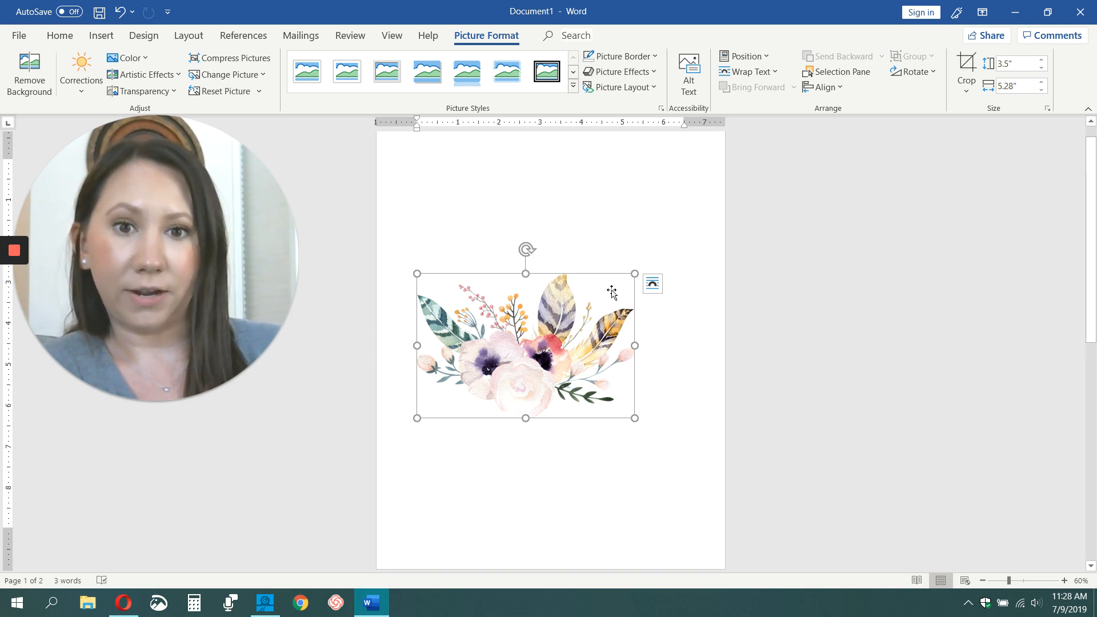
click(653, 283)
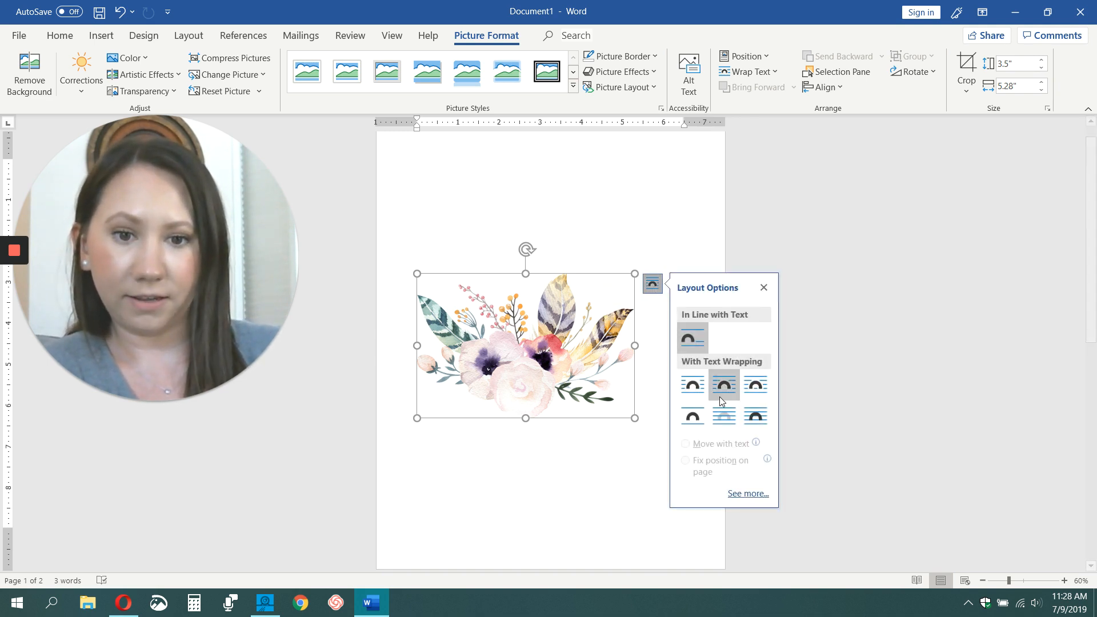
click(725, 420)
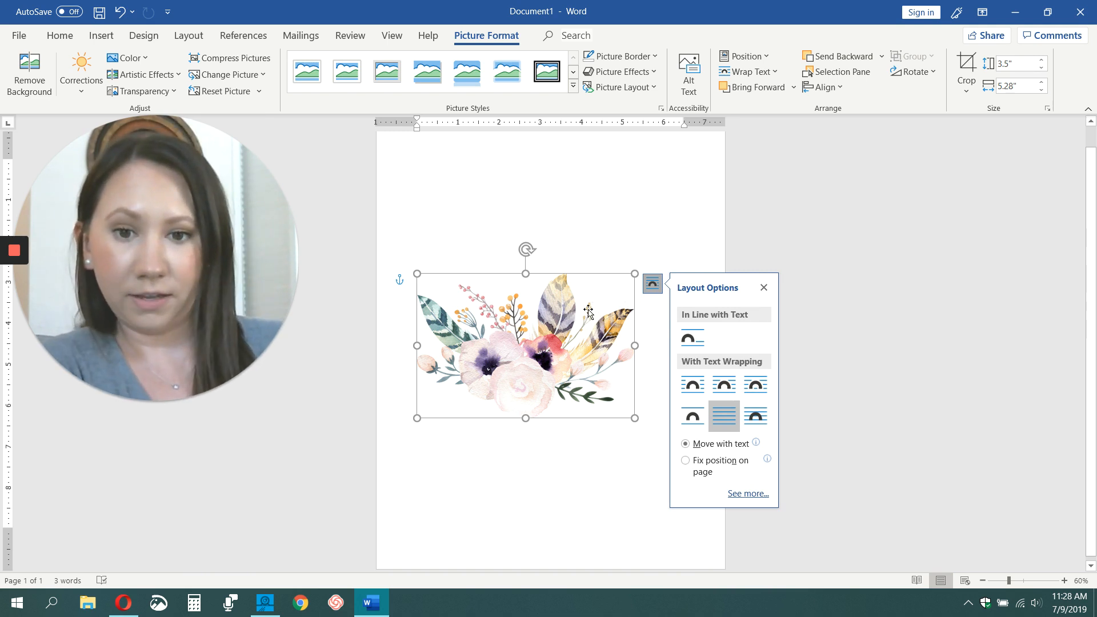
Step: Rotate the bouquet clockwise, shrink it further, and tuck it into the page's lower-left corner, partly off the page edges
drag(525, 249, 565, 264)
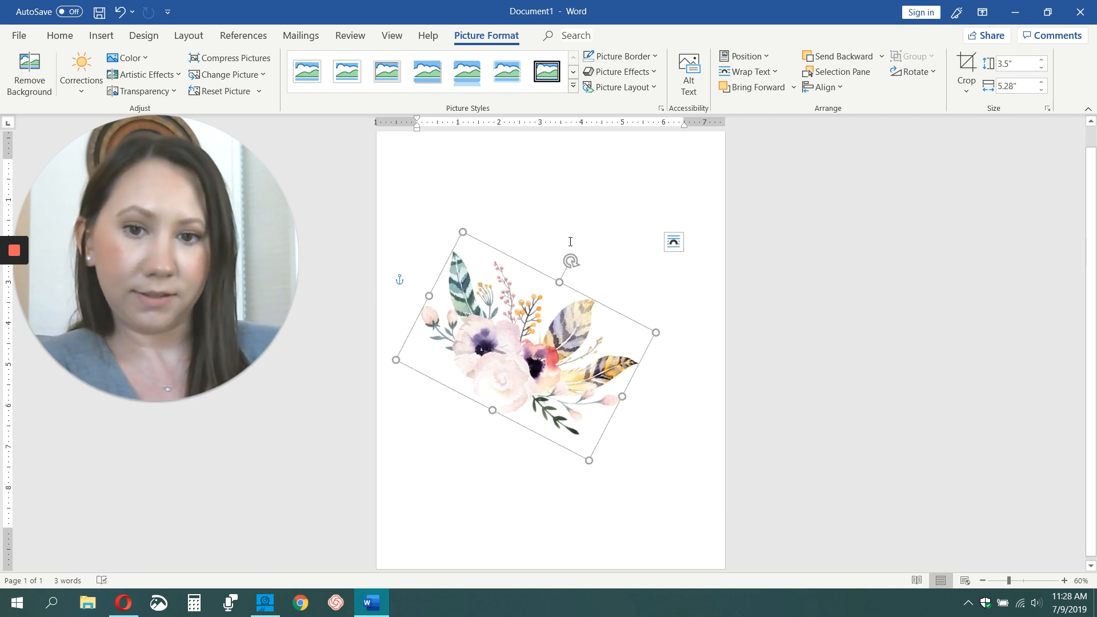
drag(550, 343, 447, 509)
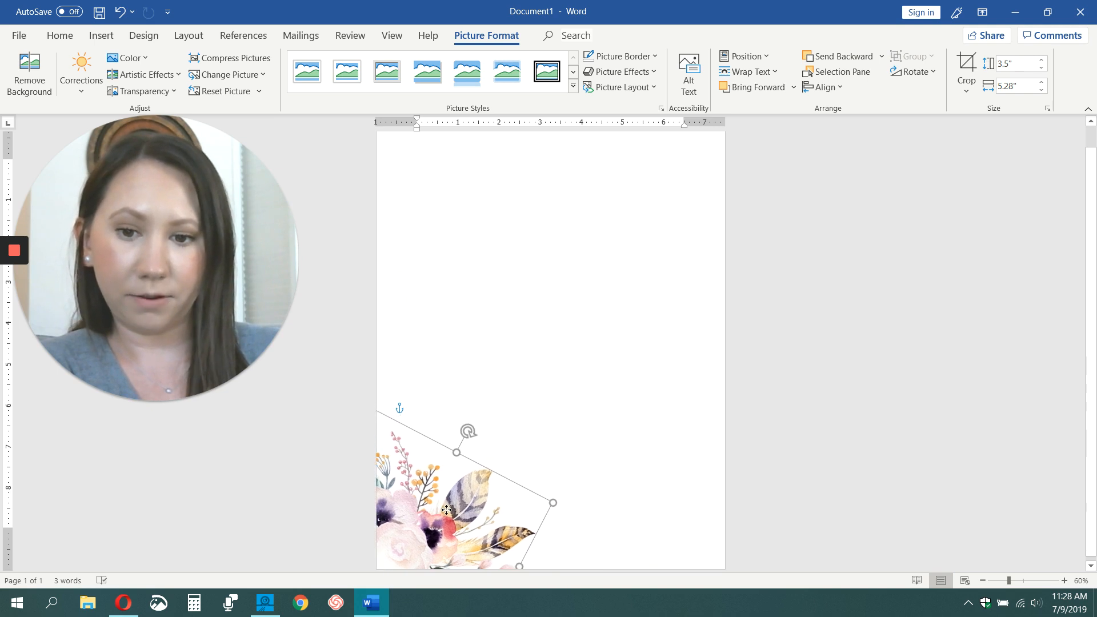
drag(554, 503, 492, 514)
drag(419, 508, 485, 497)
drag(500, 434, 509, 438)
drag(441, 509, 398, 529)
drag(521, 525, 459, 513)
drag(468, 463, 470, 463)
drag(440, 514, 444, 515)
click(546, 512)
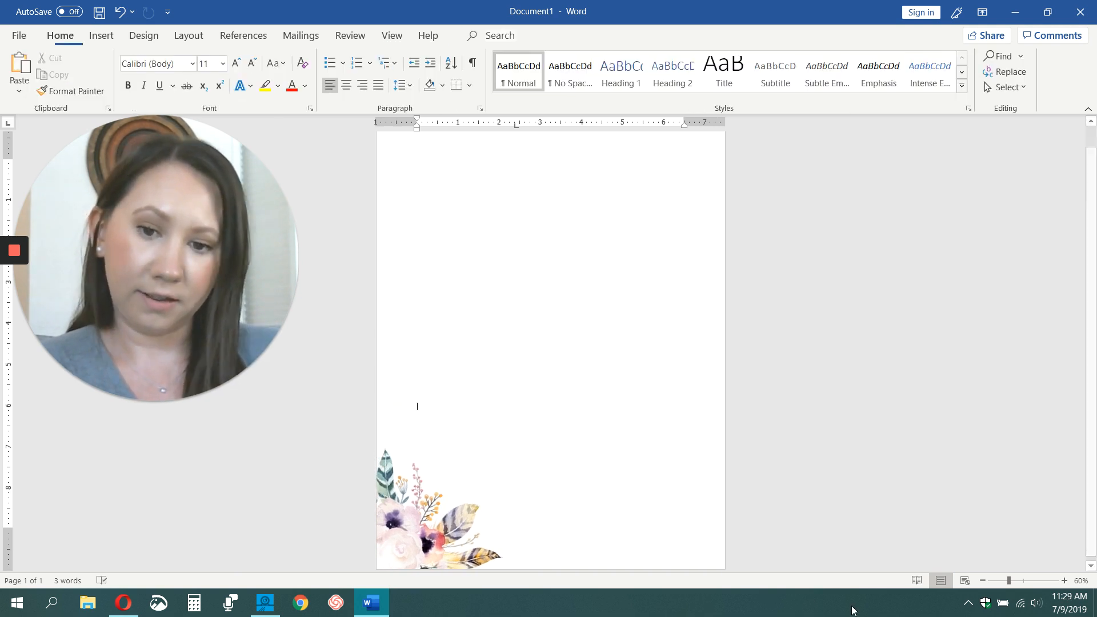
Step: Copy the lower-left corner bouquet and paste a duplicate onto the page
scroll(576, 496, up, 1)
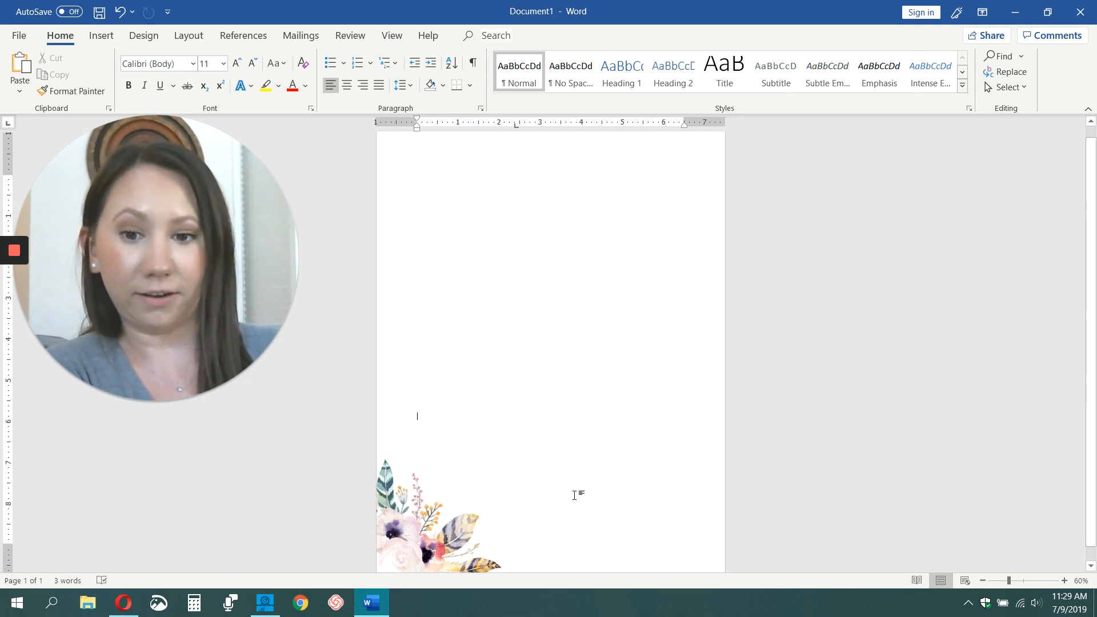
scroll(575, 489, down, 1)
click(417, 527)
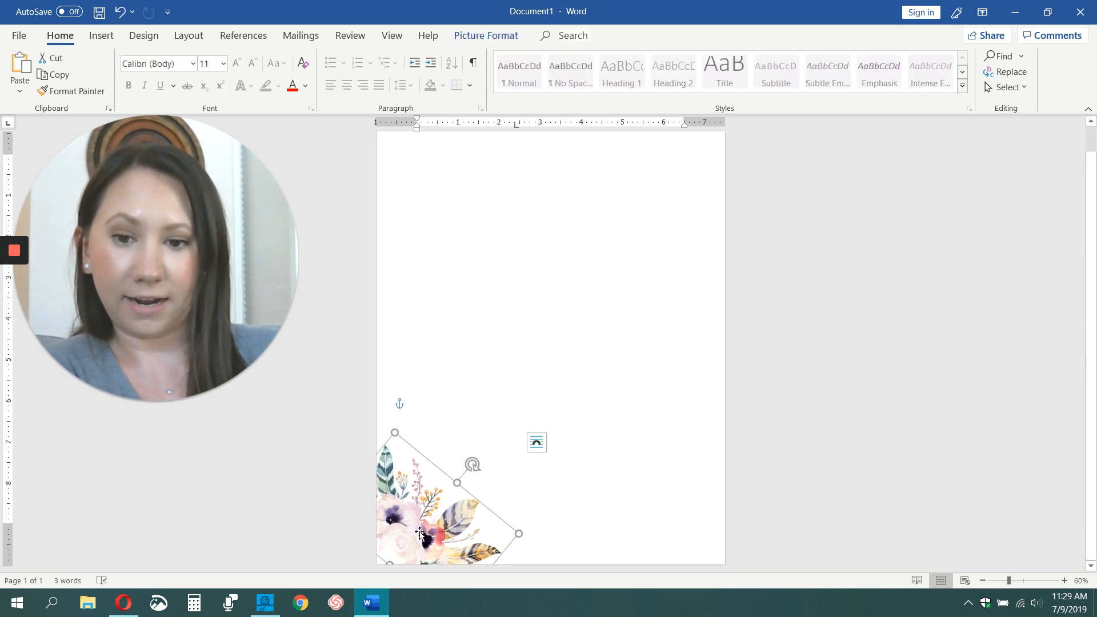
right_click(424, 489)
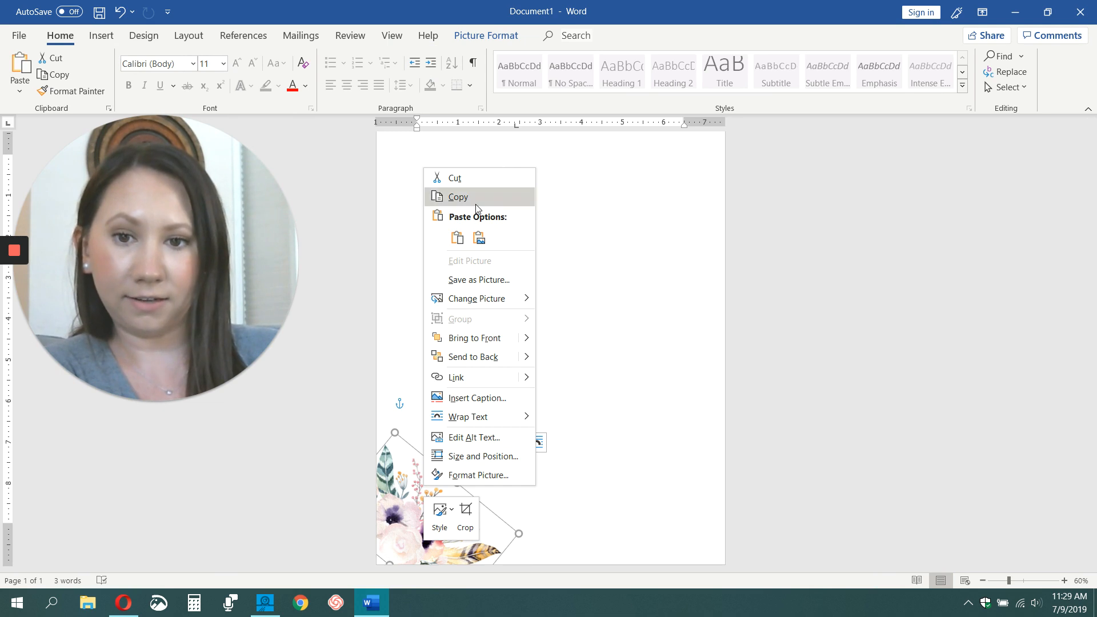
click(451, 197)
right_click(567, 252)
click(599, 327)
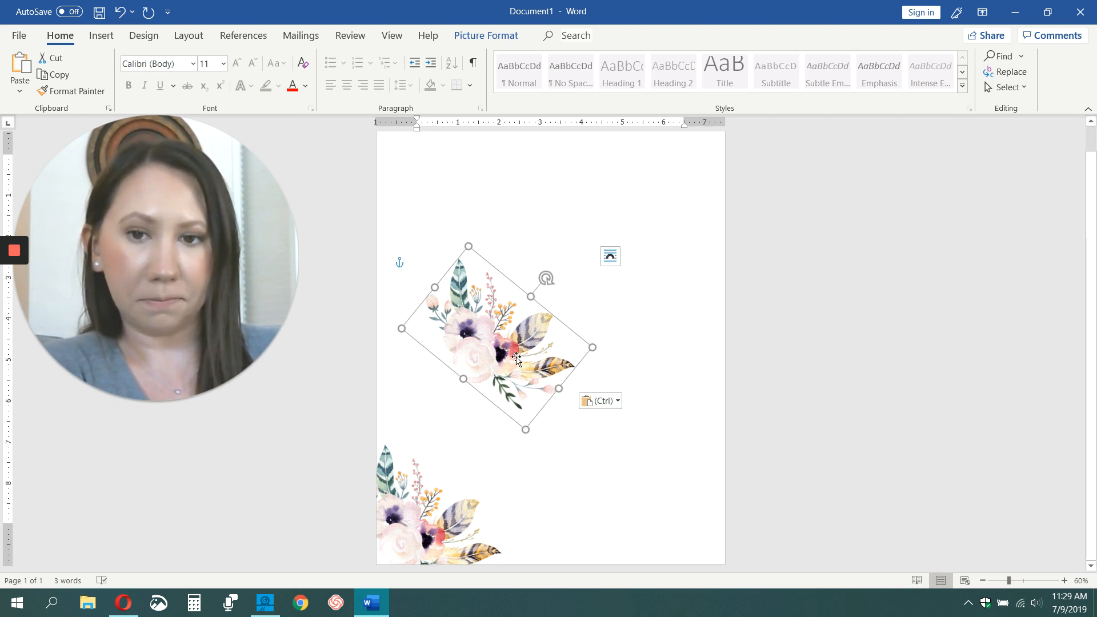
Step: Apply Behind Text wrapping to the pasted bouquet
click(611, 256)
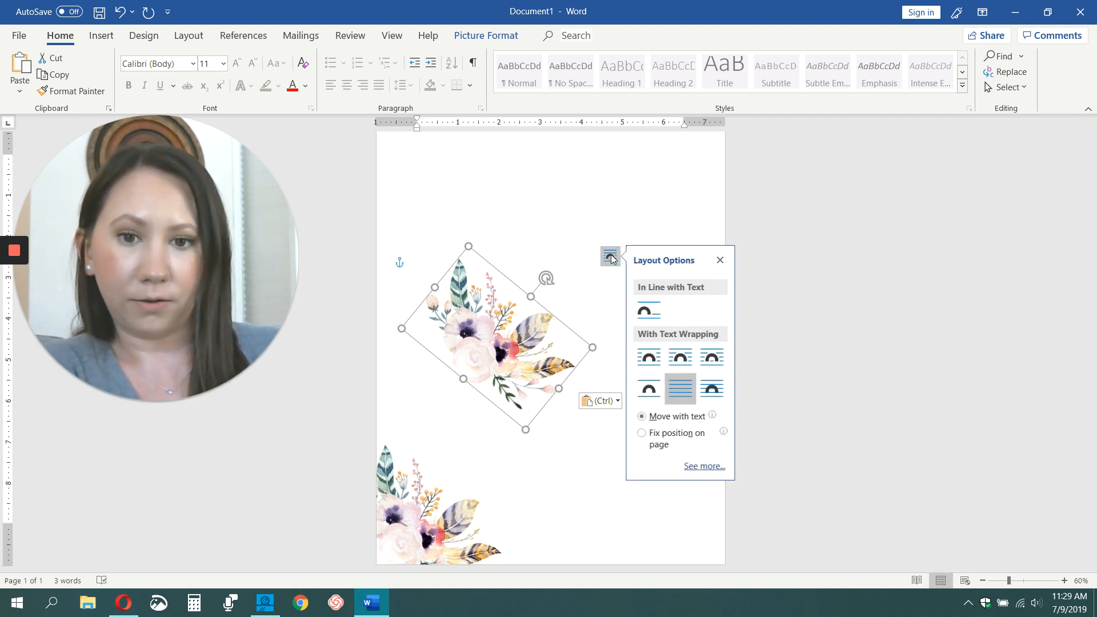
click(688, 390)
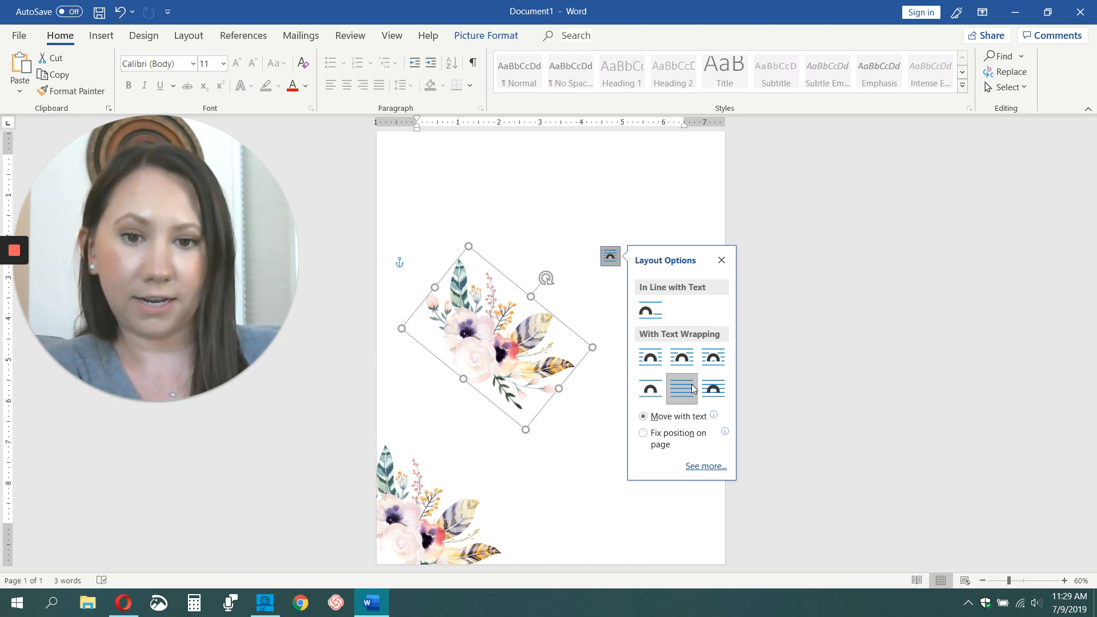
click(541, 454)
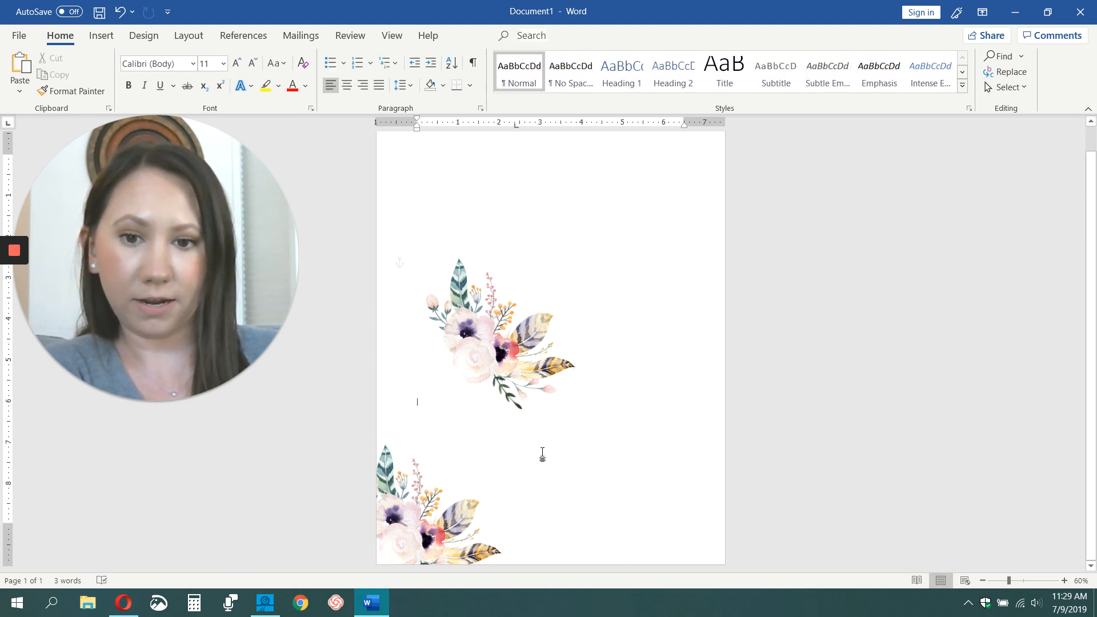
Step: Turn the duplicate bouquet upside down and fit it into the page's upper-right corner, mirroring the lower-left one
click(522, 330)
drag(548, 276, 448, 392)
drag(516, 344, 684, 190)
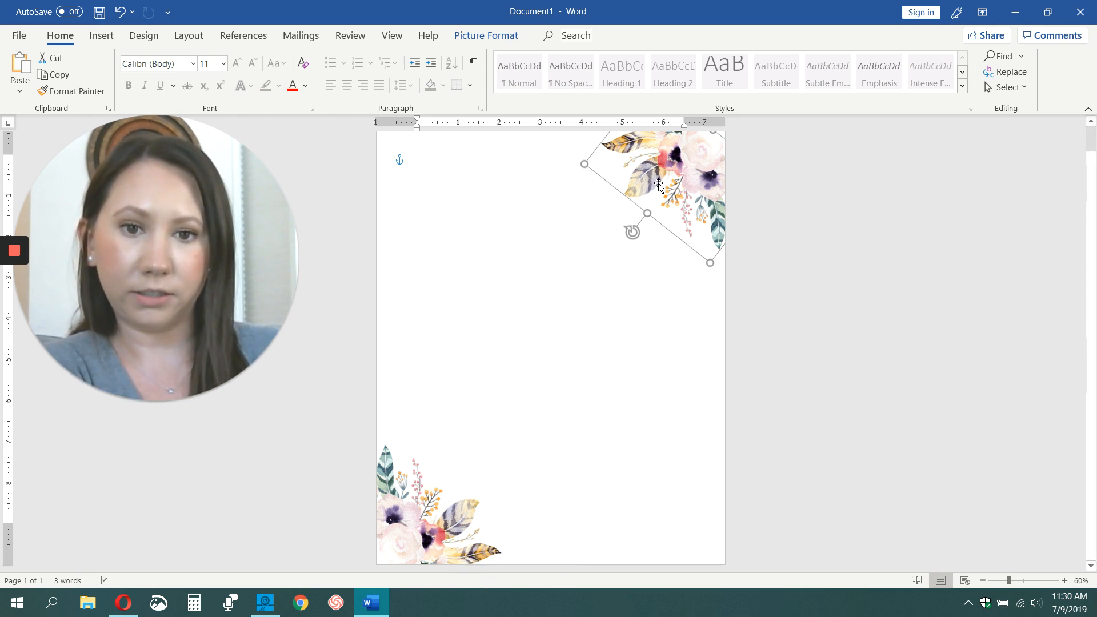
drag(652, 181, 667, 206)
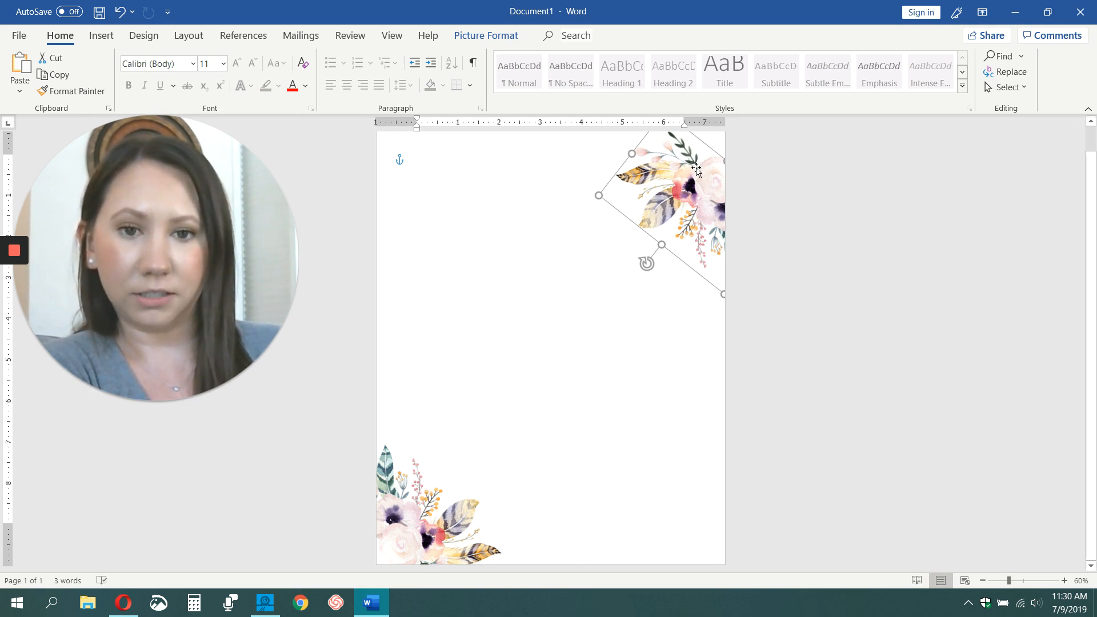
mouse_move(699, 187)
mouse_down()
mouse_move(703, 158)
mouse_move(704, 172)
mouse_move(712, 167)
mouse_move(701, 165)
mouse_up()
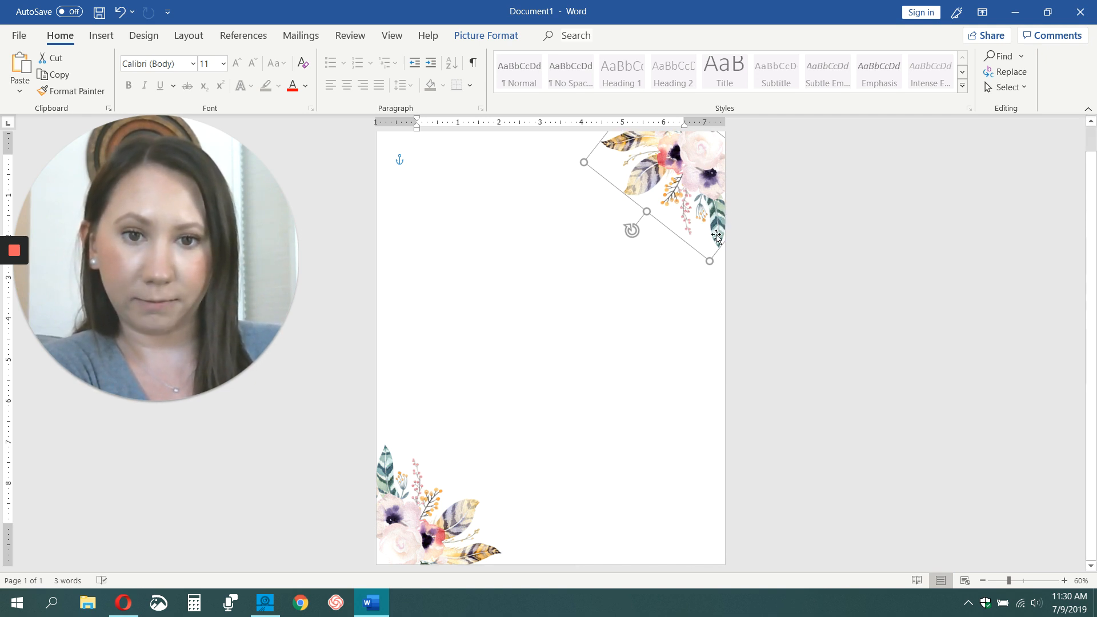
drag(704, 196, 701, 195)
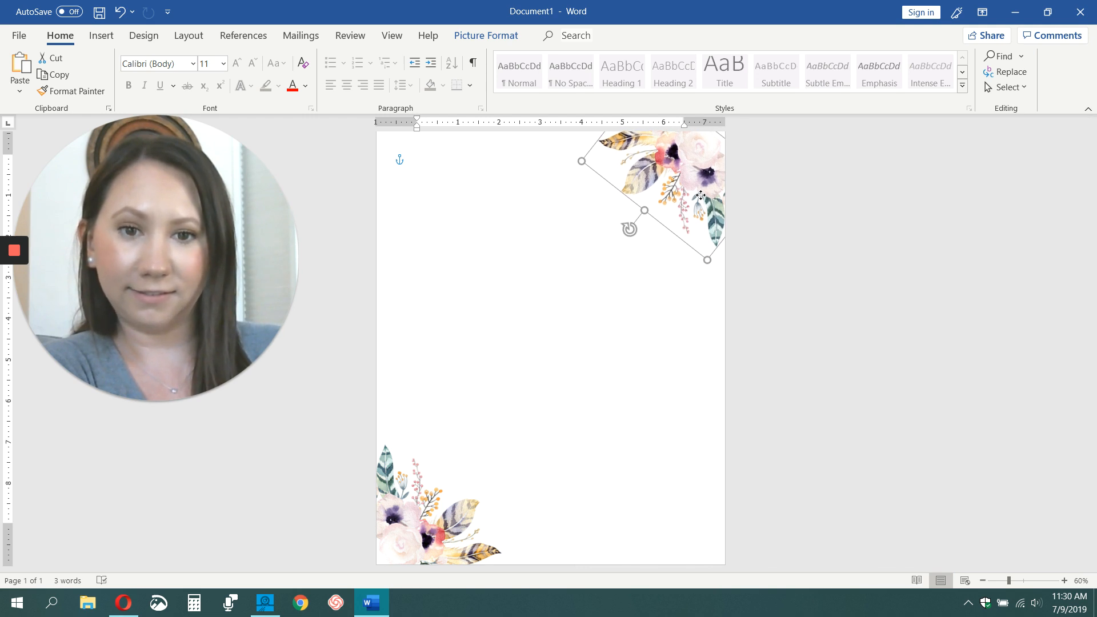
click(809, 312)
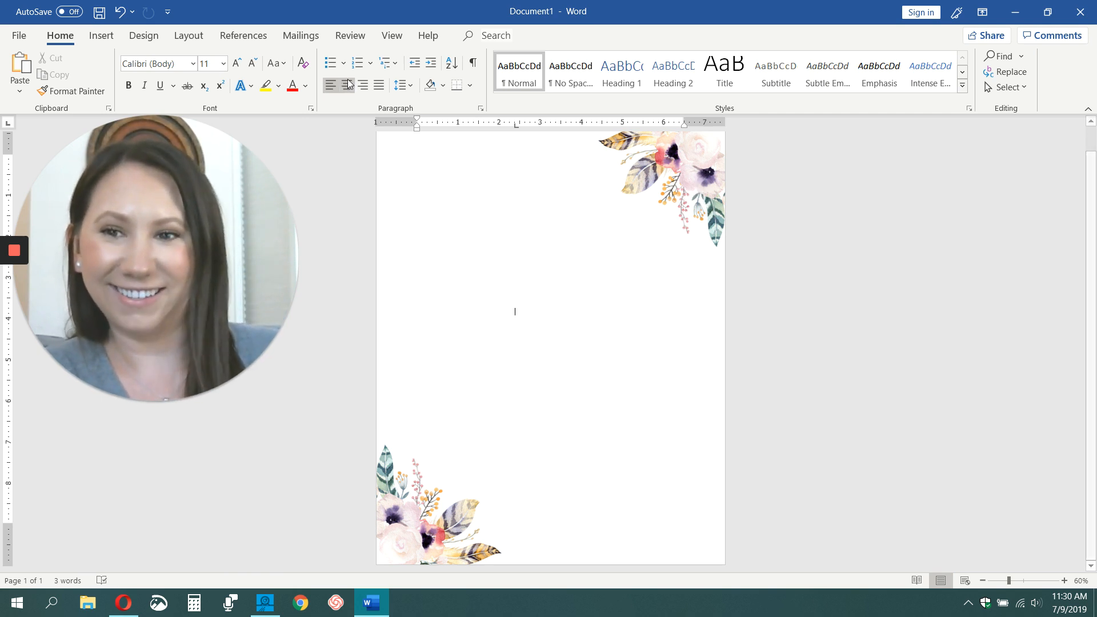
Step: Insert a Simple Text Box in the middle of the page and replace its placeholder text with "SHE"
click(100, 40)
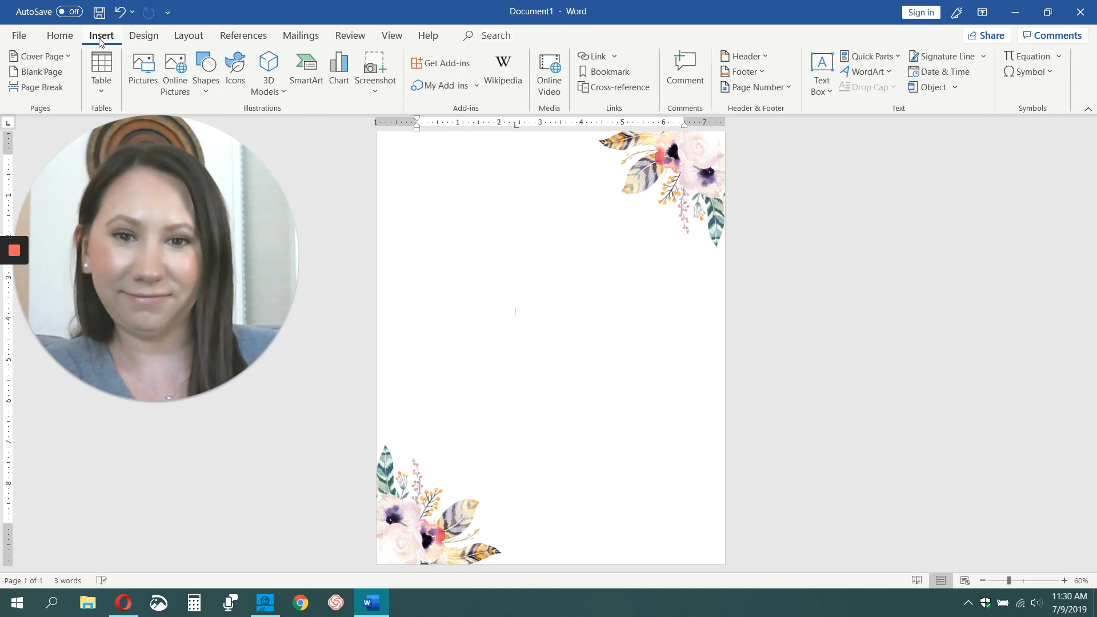
click(821, 66)
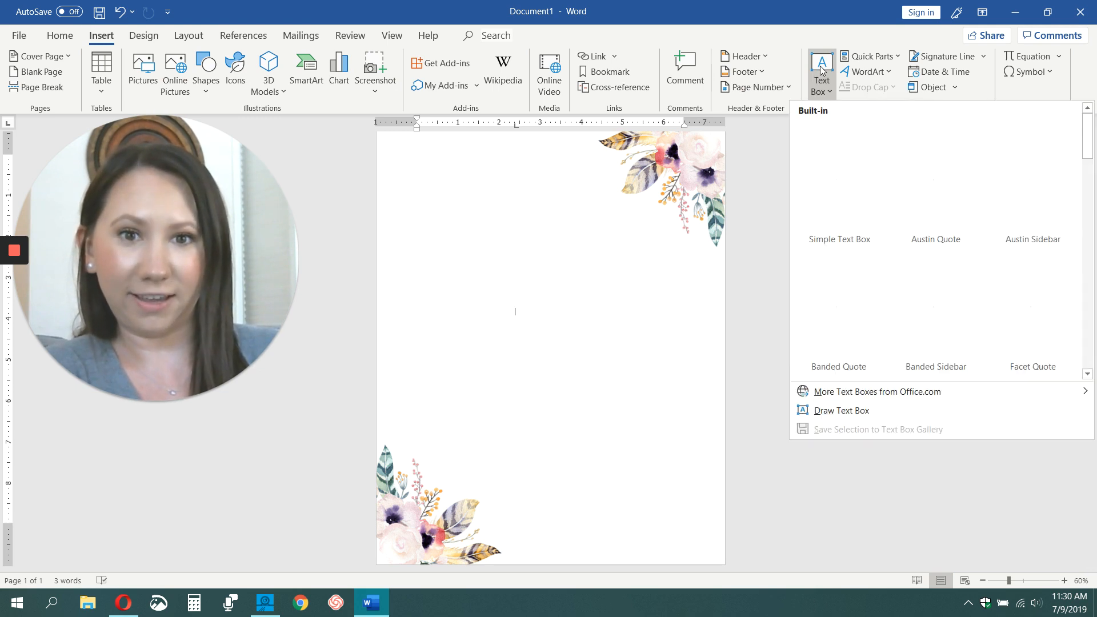
click(834, 182)
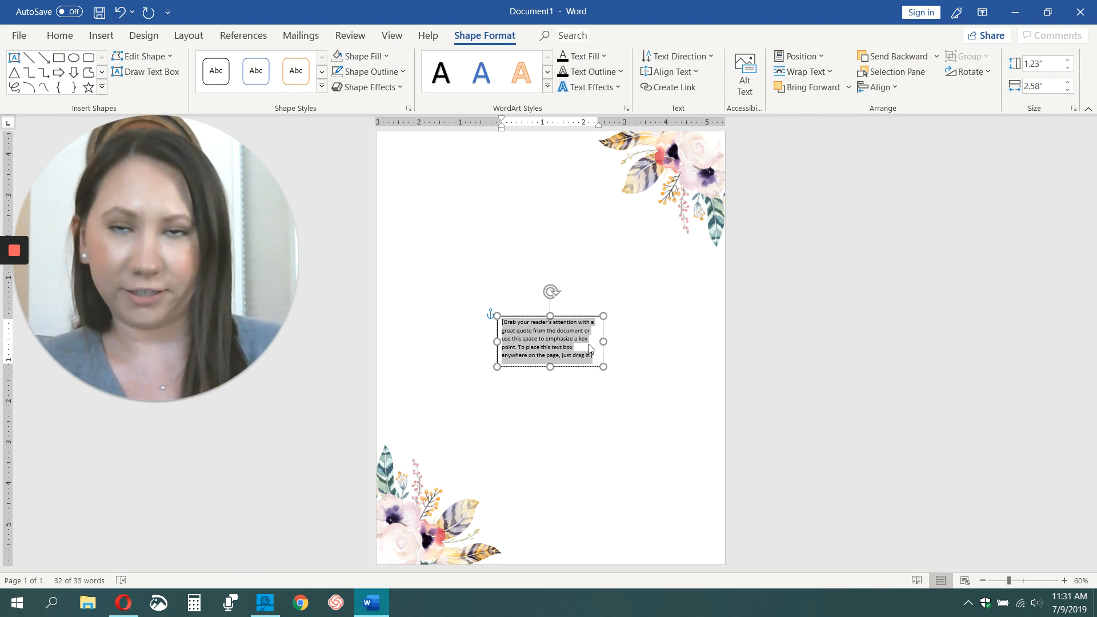
text(s)
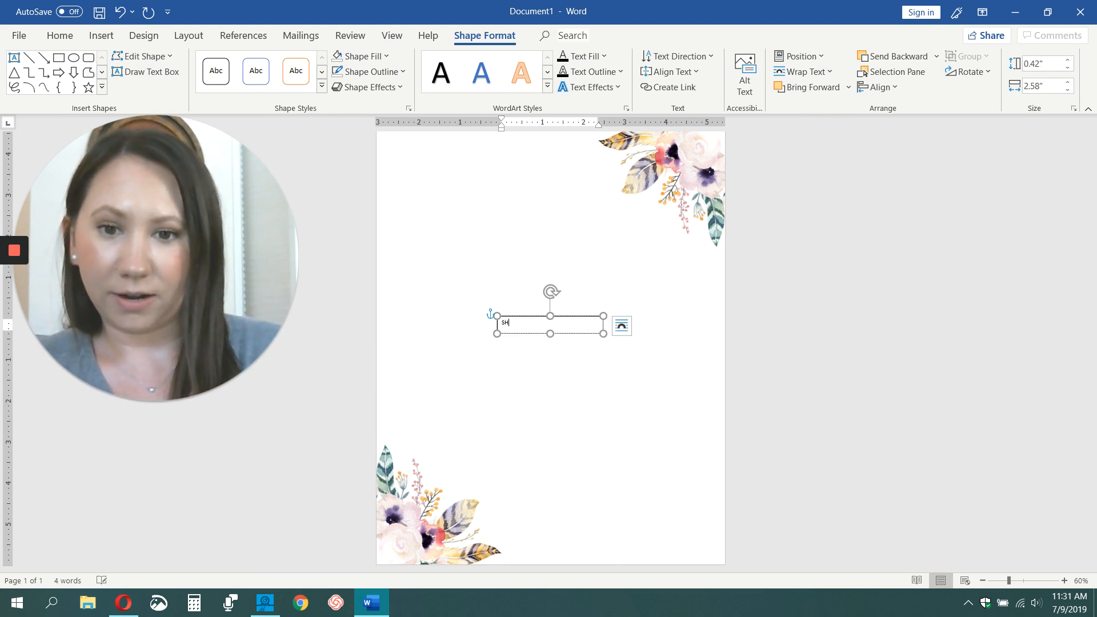
Step: Enlarge the "SHE" text in steps until the word spans most of its text box's width
double_click(499, 323)
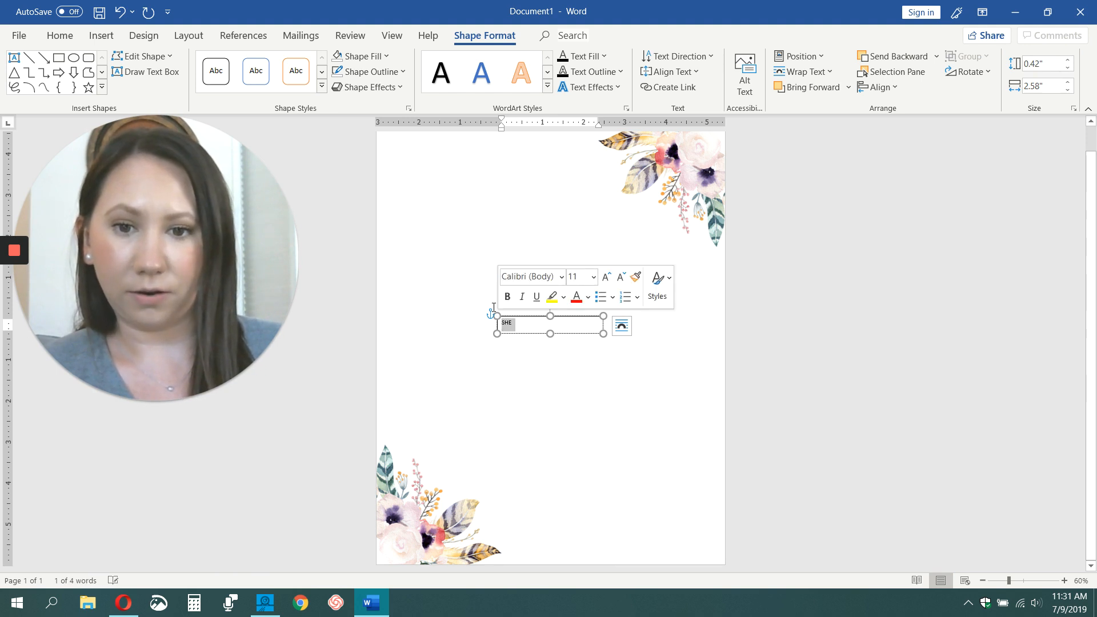
click(607, 278)
click(607, 278)
click(607, 278)
click(607, 277)
click(607, 278)
click(607, 278)
click(607, 277)
click(607, 278)
click(608, 279)
click(608, 279)
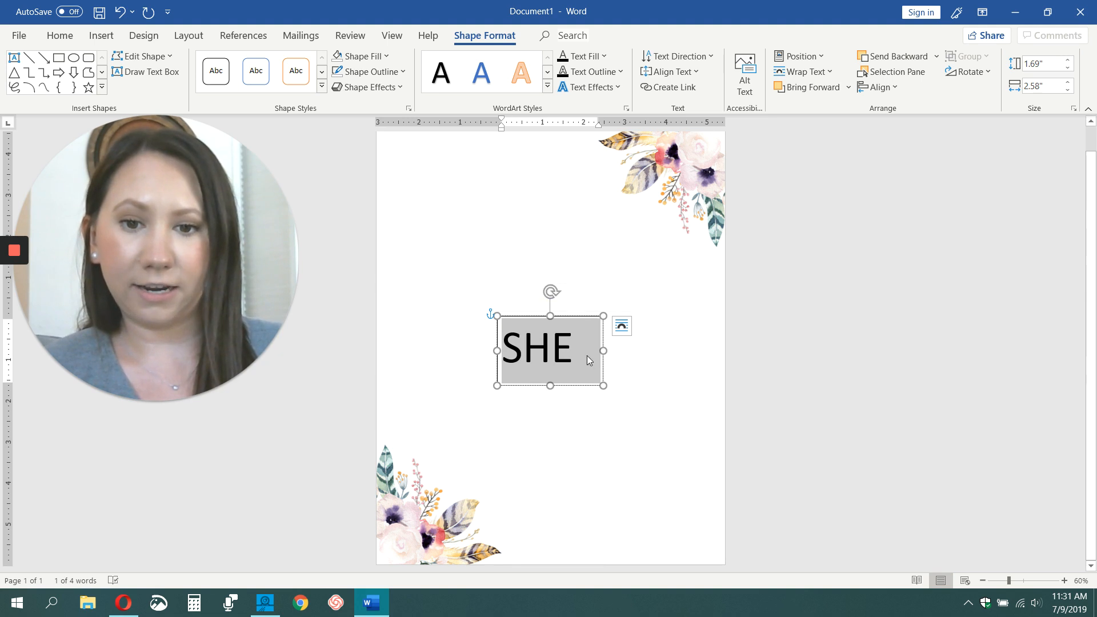
Step: Apply Behind Text wrapping to the "SHE" text box and move it to the top of the page, left of the upper bouquet
click(576, 318)
click(622, 326)
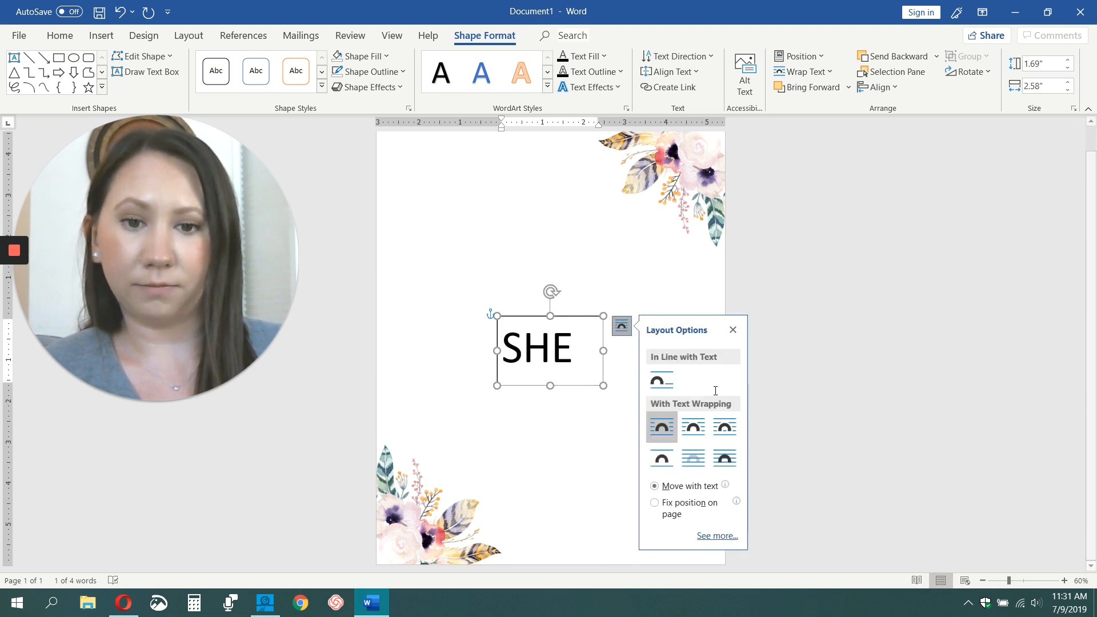
click(700, 454)
drag(569, 319, 503, 149)
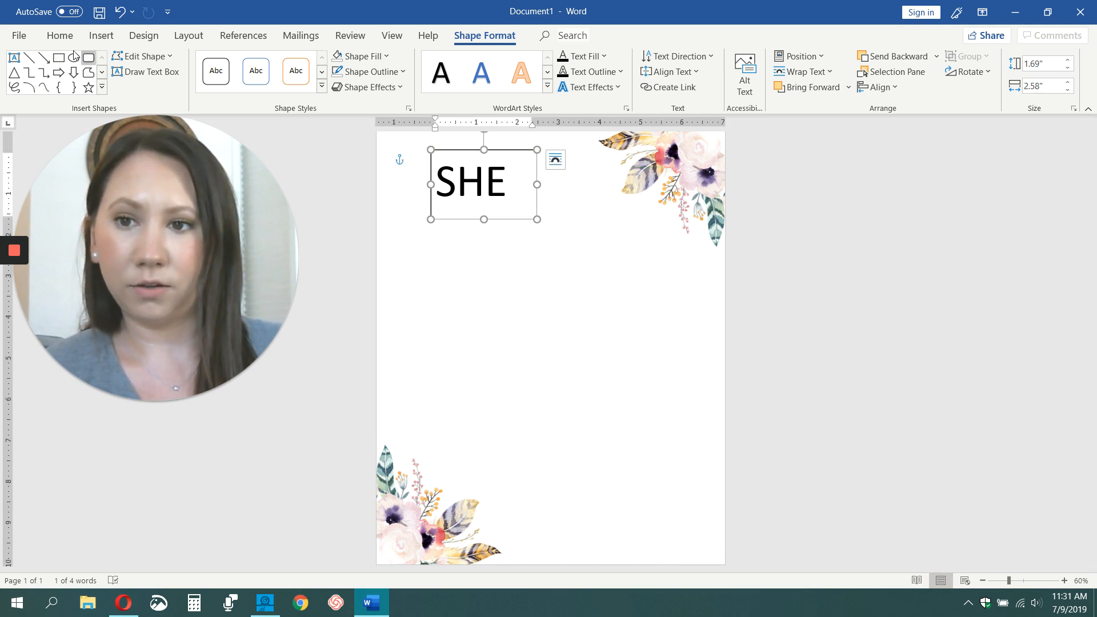
Step: Center the "SHE" text within its text box and remove the box's outline
click(60, 36)
click(347, 85)
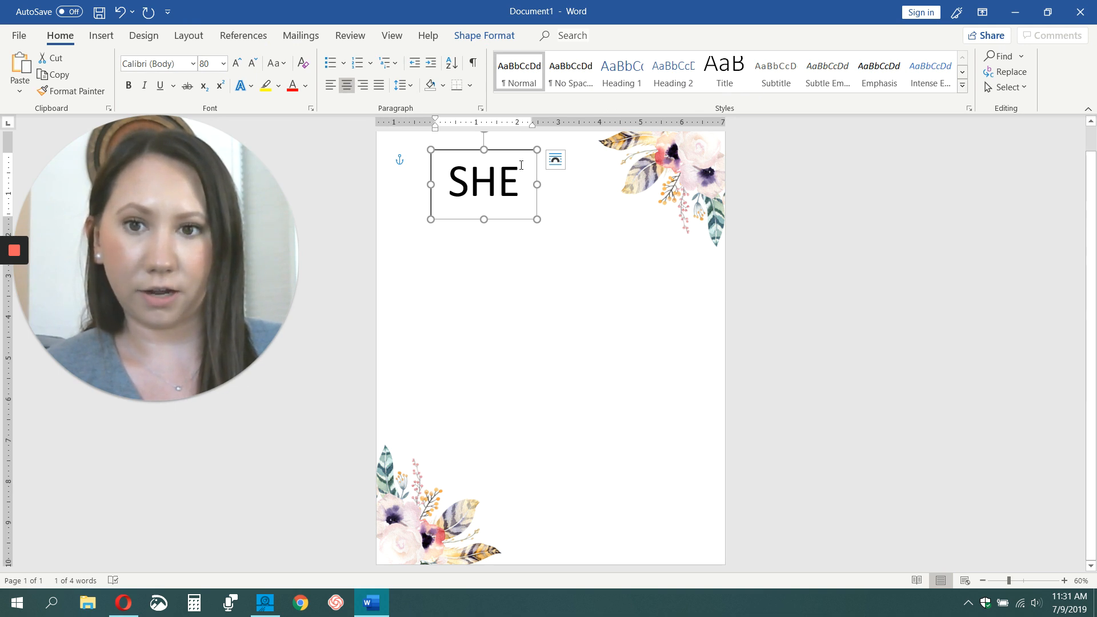
click(483, 36)
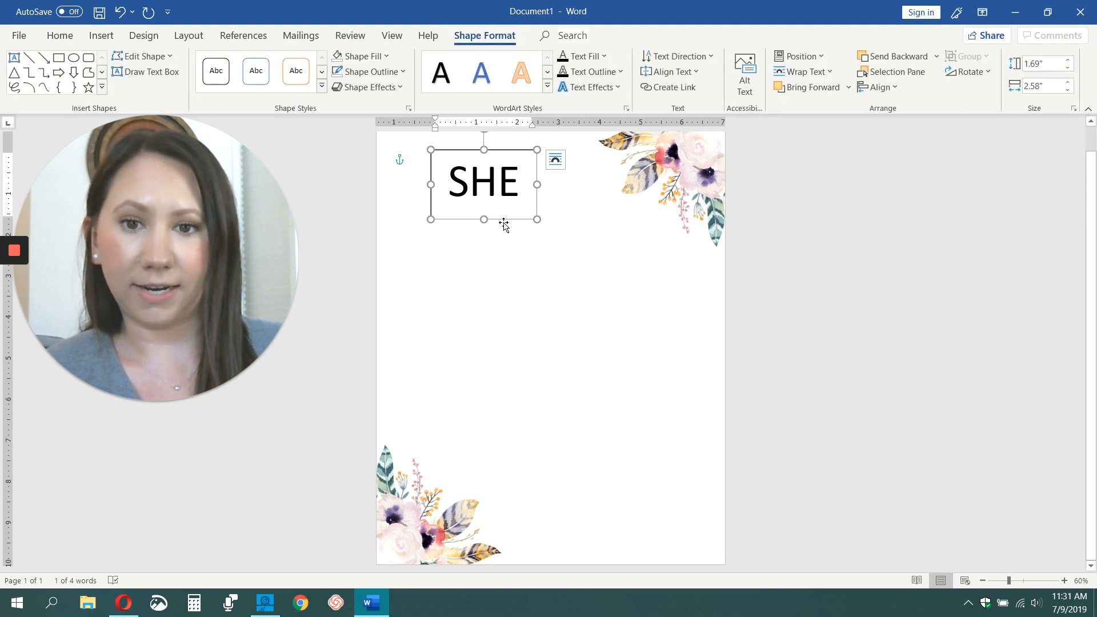
click(517, 261)
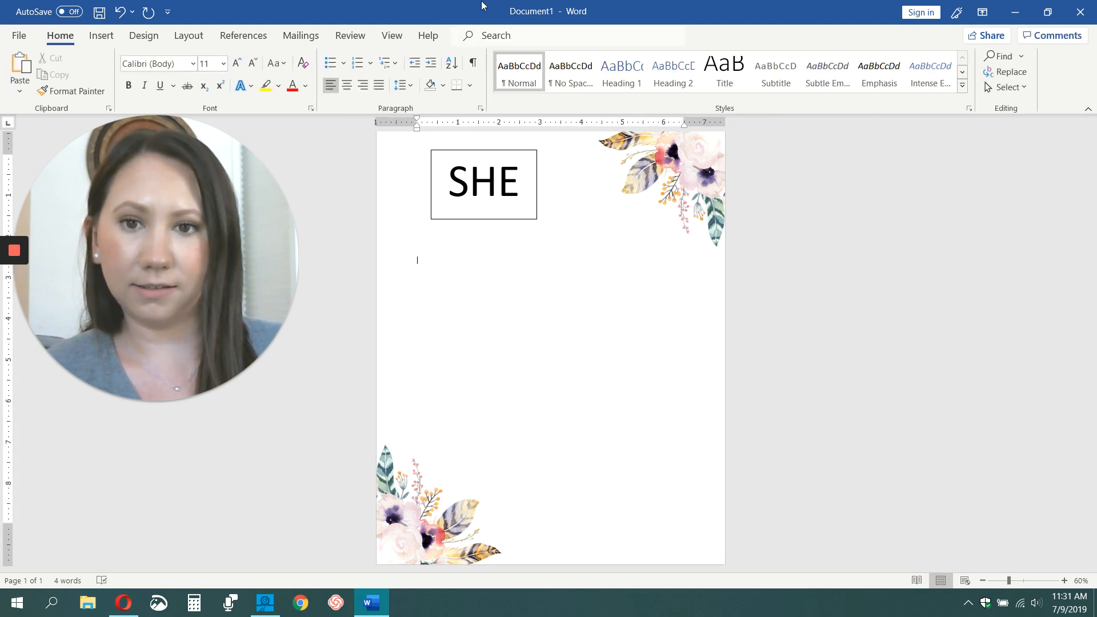
click(476, 164)
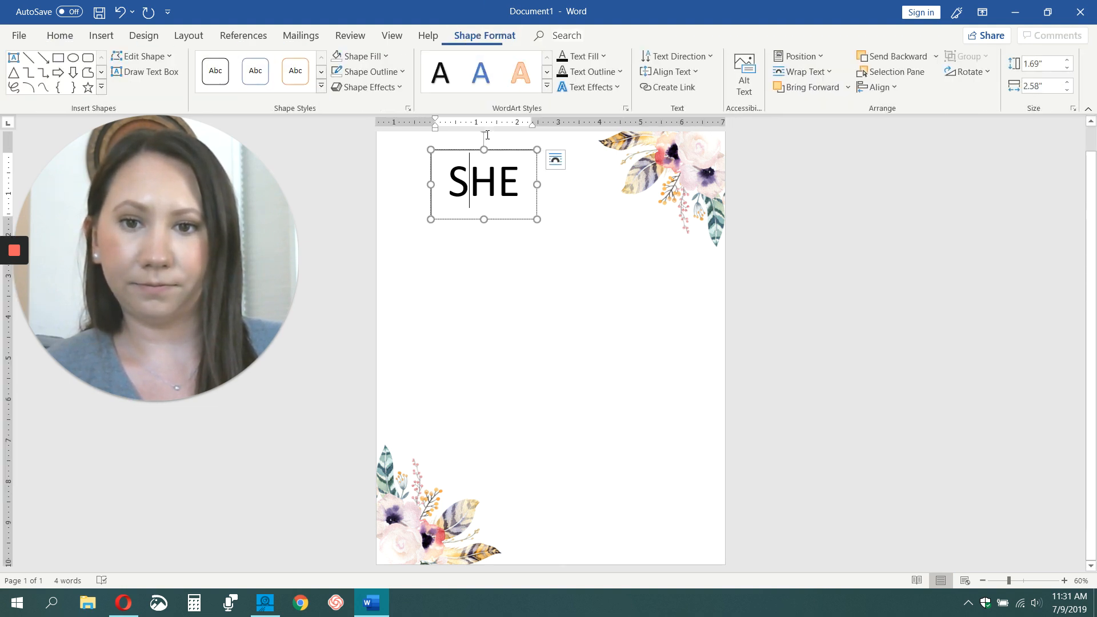
click(383, 77)
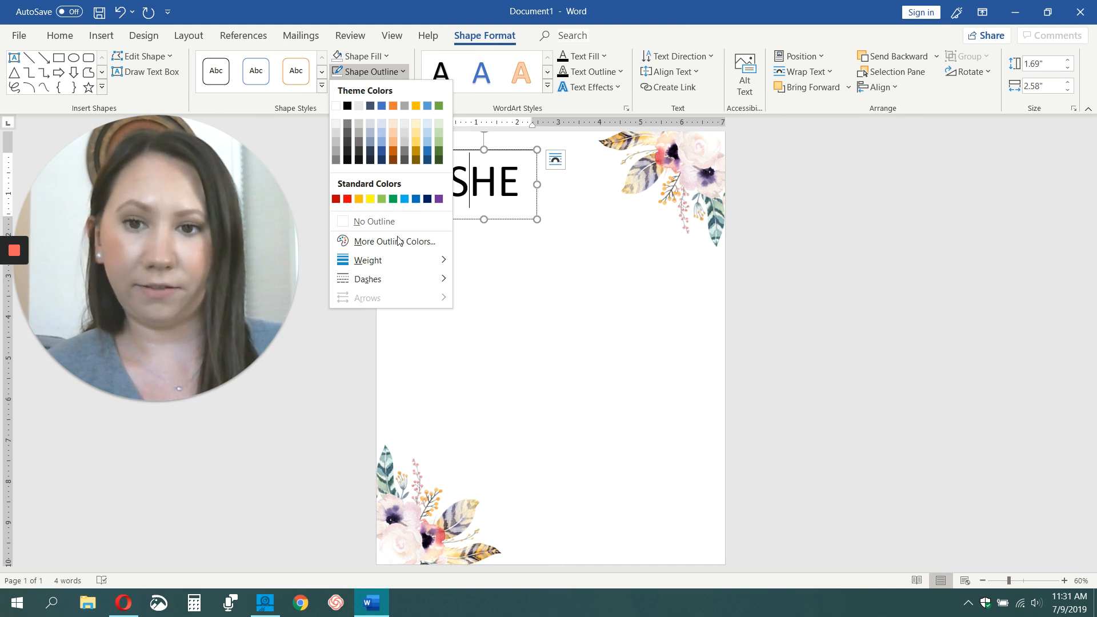
click(382, 223)
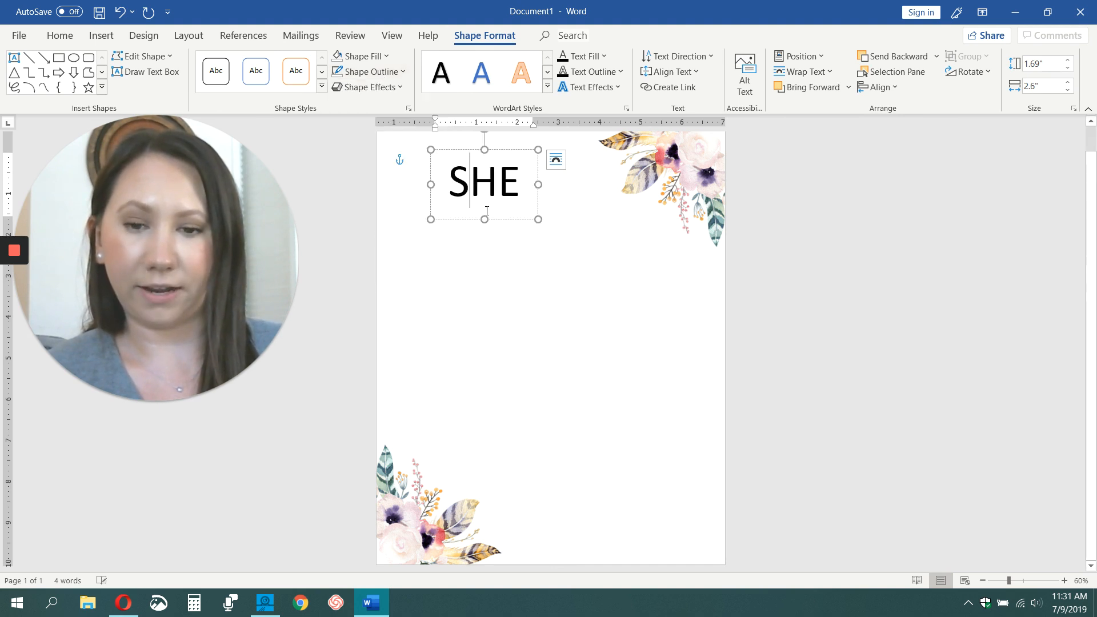
Step: Copy the "SHE" text box and paste a duplicate below it
click(498, 224)
click(508, 155)
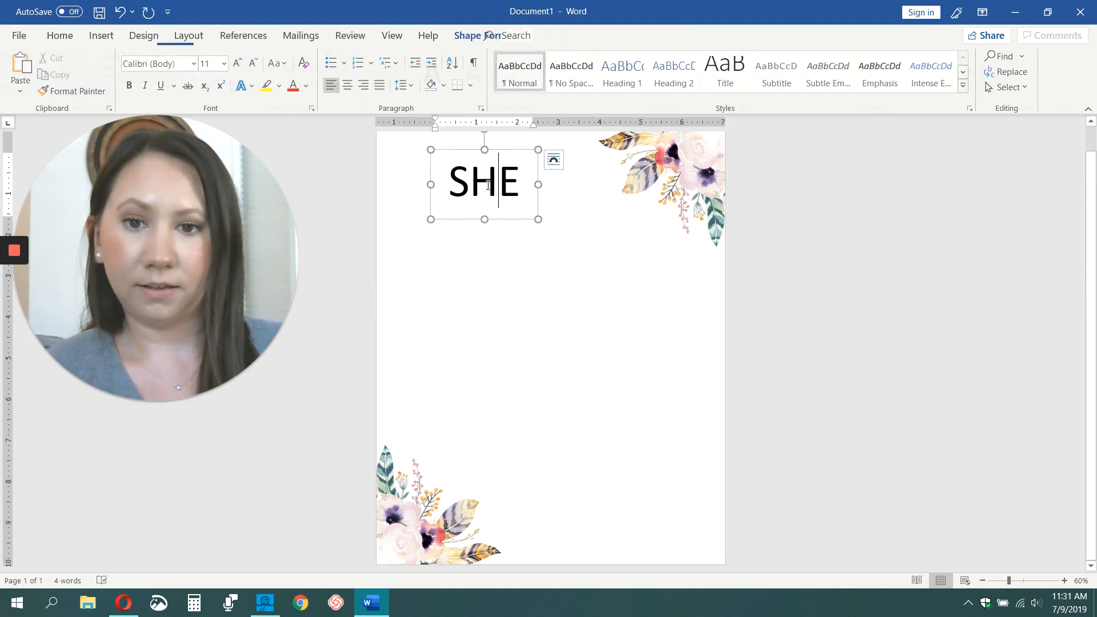
right_click(508, 156)
click(441, 264)
right_click(442, 264)
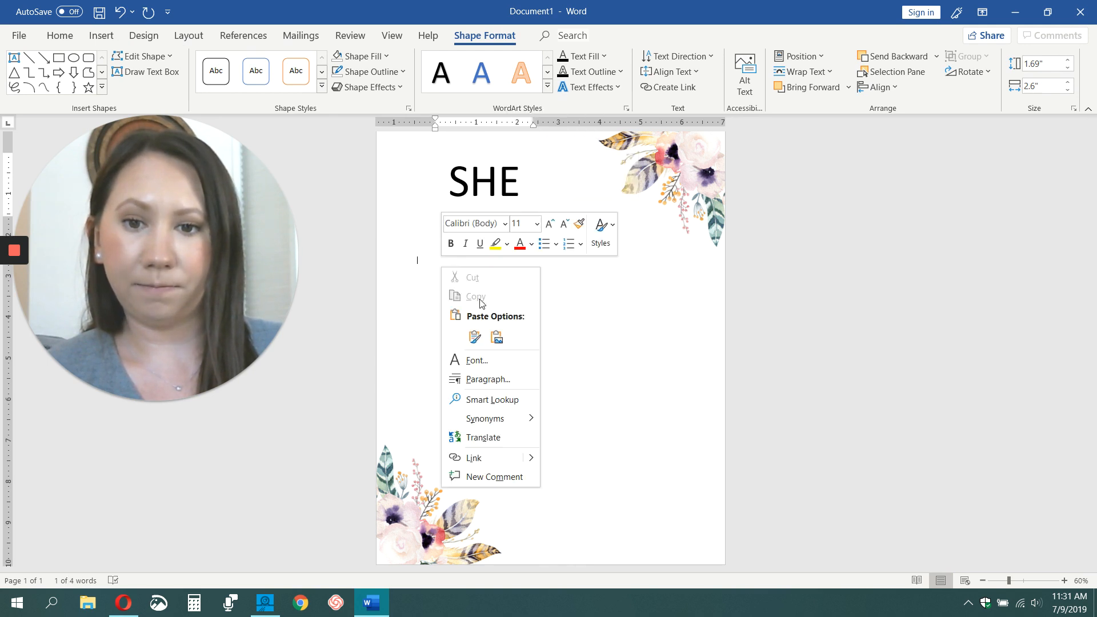
click(474, 337)
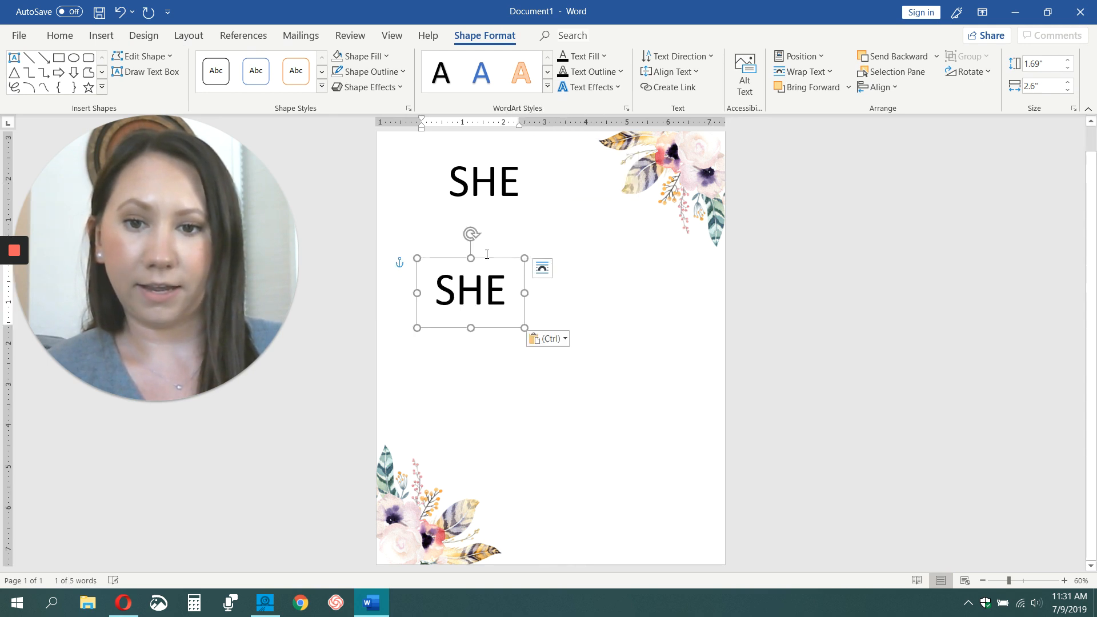
Step: Replace the duplicate's text with "believed" and widen its text box to about 5.36" so the word fits on one line
double_click(460, 289)
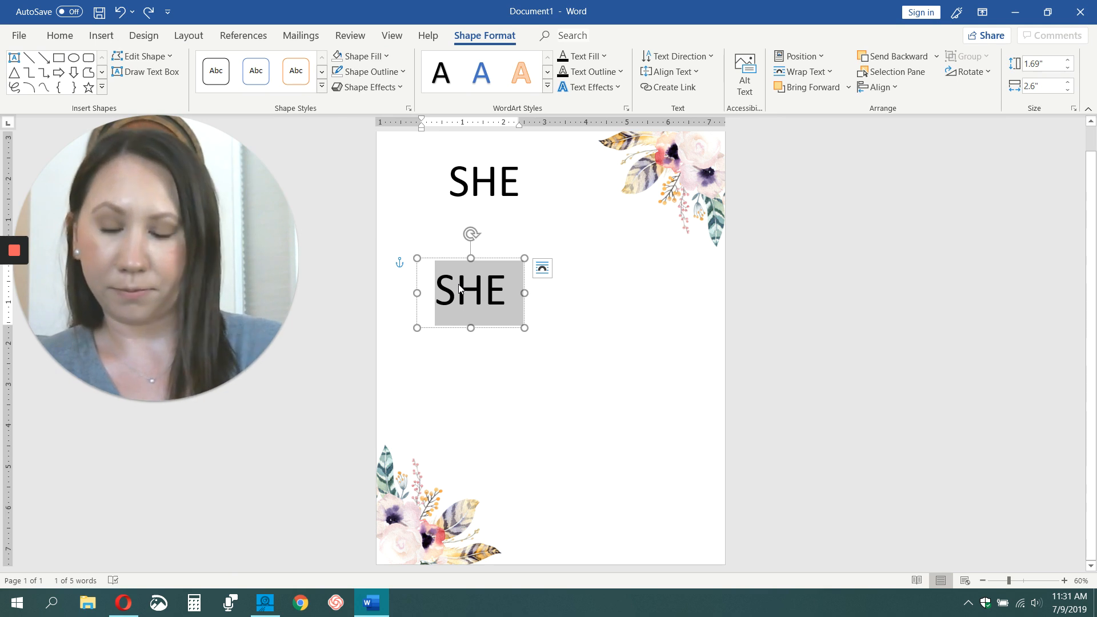
text(believe)
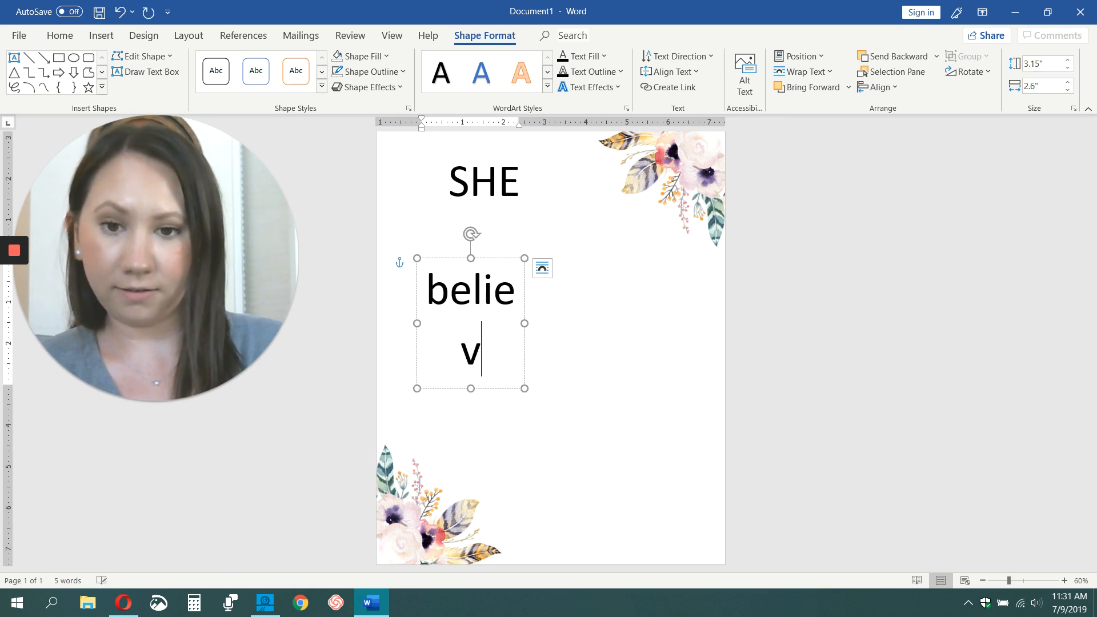
text(d)
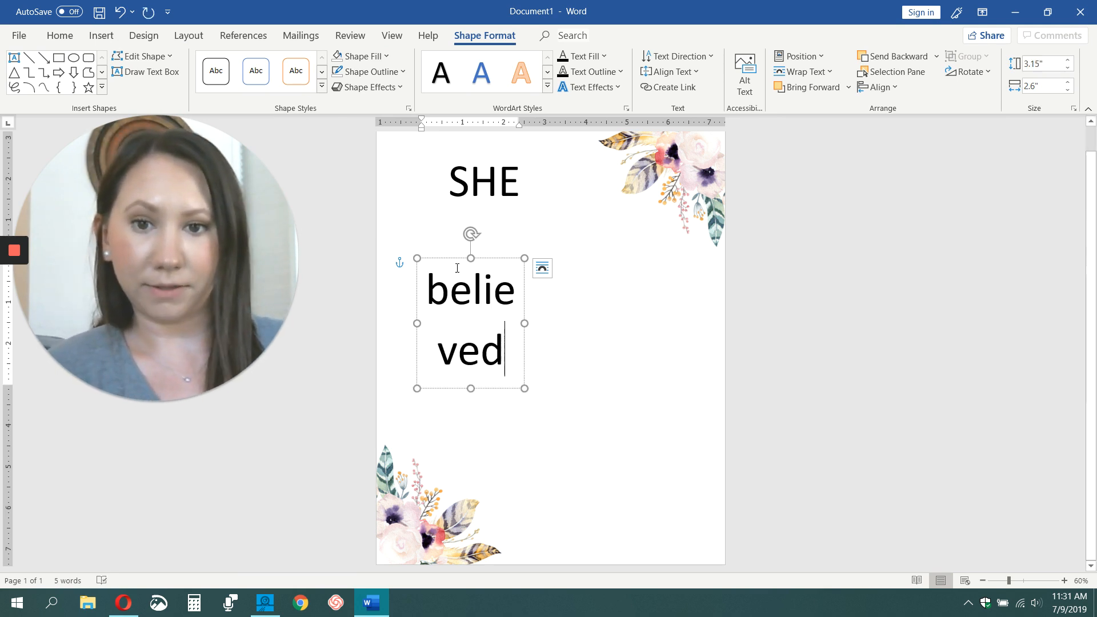
drag(524, 324, 435, 283)
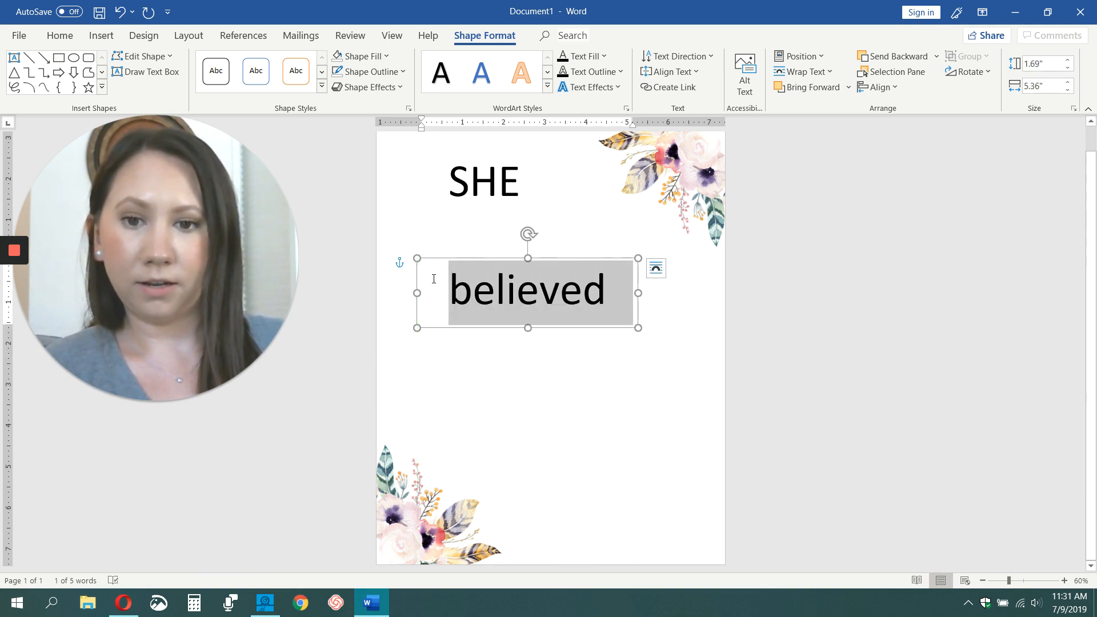
Step: Set the word "believed" in the Verona Lotte font and enlarge it to 160 pt
click(60, 35)
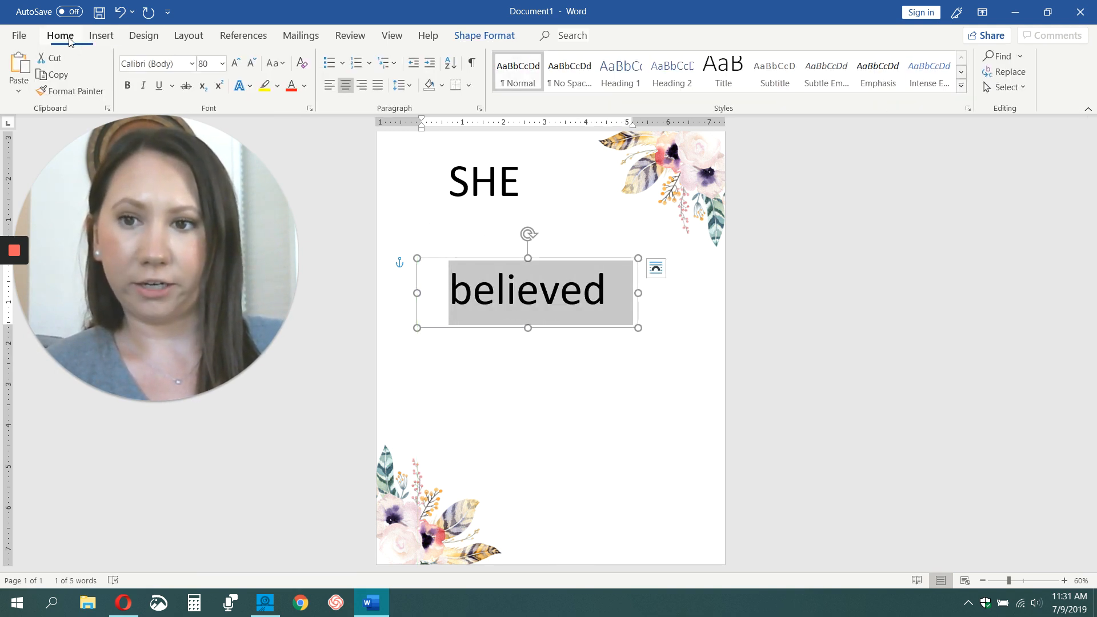
click(193, 64)
click(194, 180)
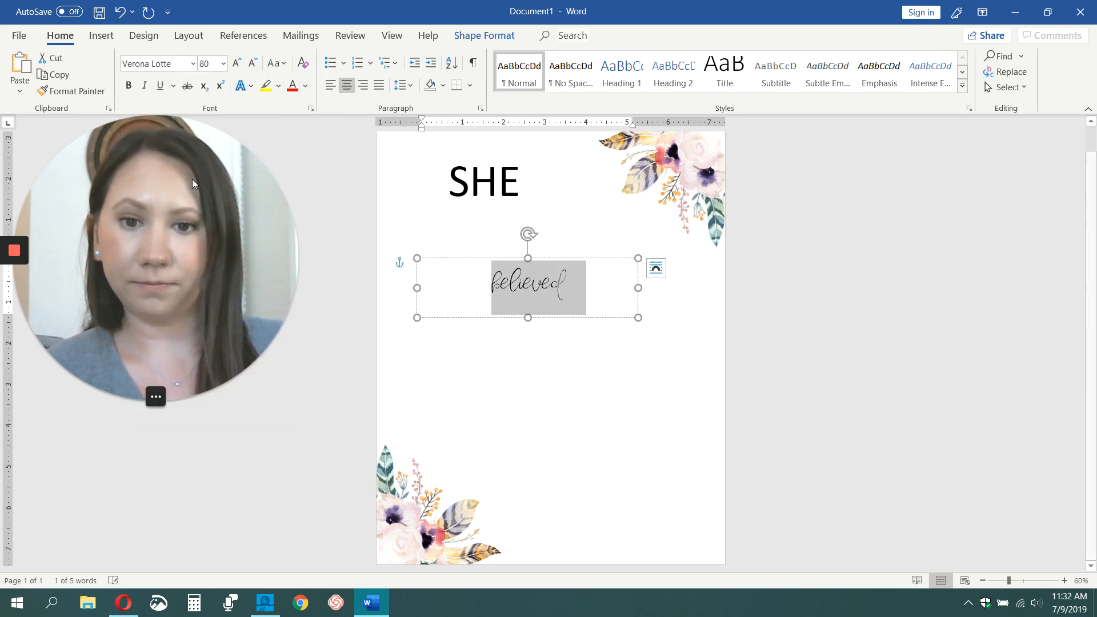
click(238, 64)
click(238, 64)
click(238, 64)
click(238, 64)
click(238, 64)
click(237, 64)
click(238, 64)
click(237, 64)
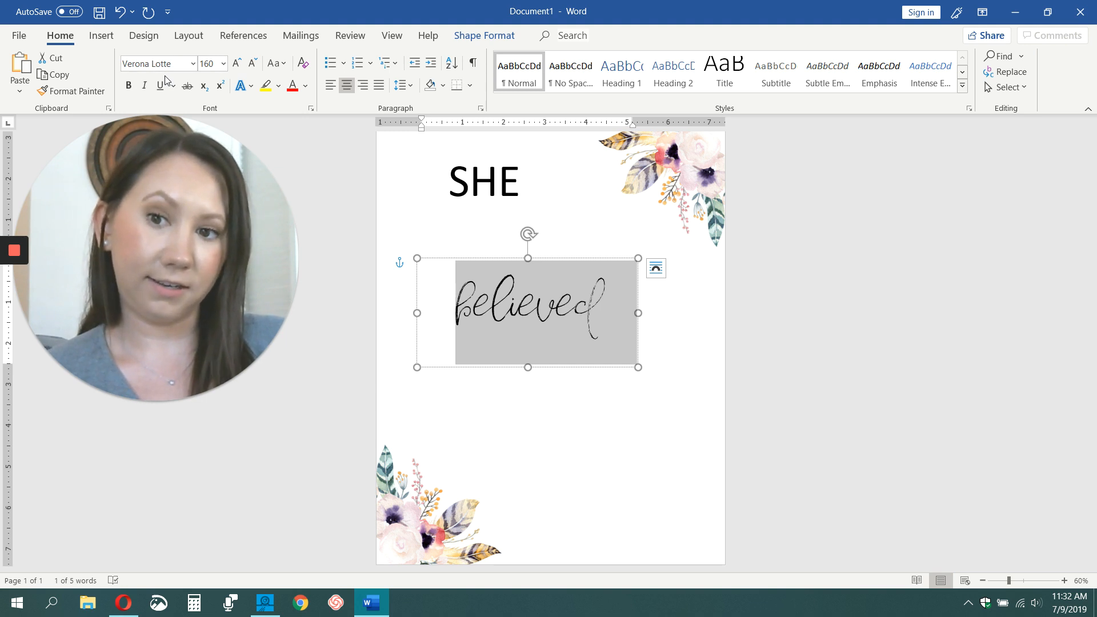
Step: Move the "believed" text box up and left so the word sits directly beneath "SHE"
drag(565, 261, 500, 197)
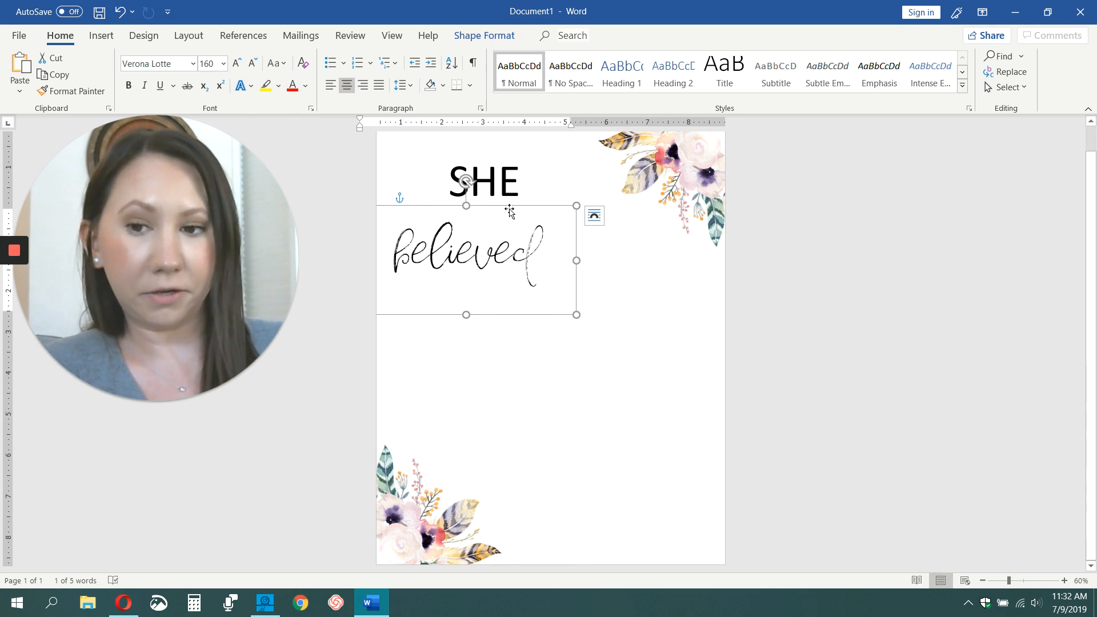
mouse_move(488, 207)
mouse_down()
mouse_move(487, 222)
mouse_move(485, 212)
mouse_up()
click(504, 187)
click(511, 256)
click(508, 183)
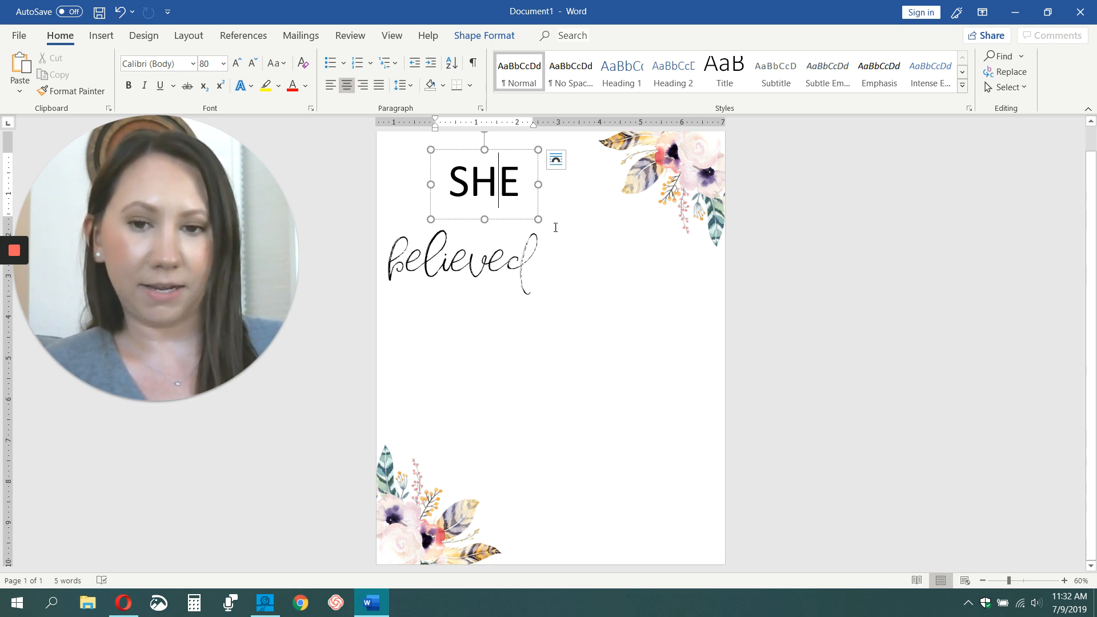
click(516, 260)
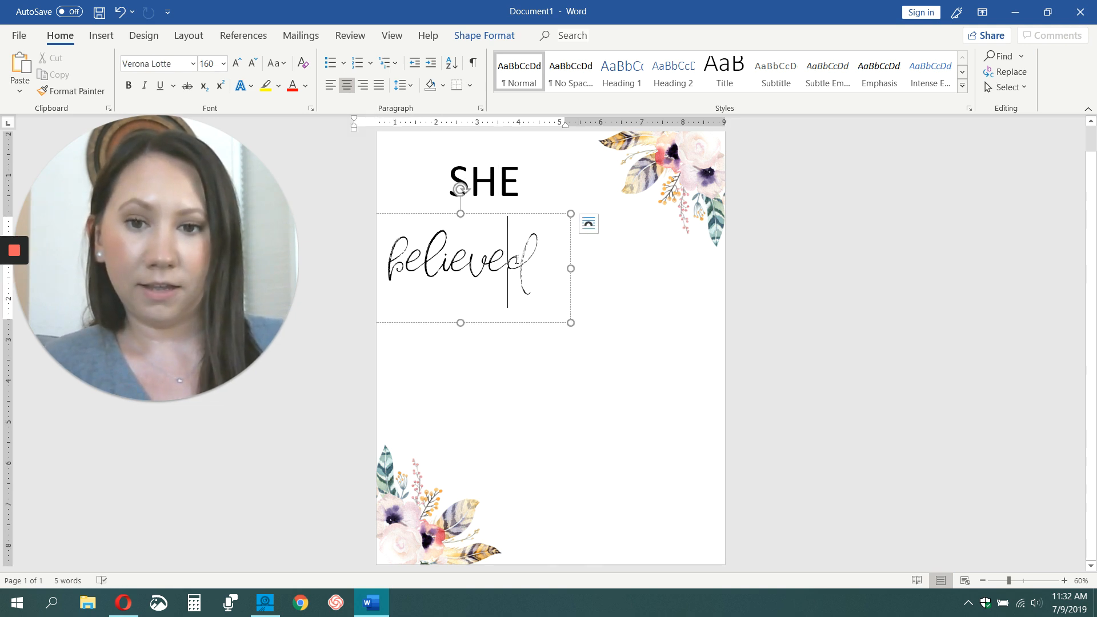
Step: Duplicate the "SHE" text box and place the copy to the right of "believed"
click(505, 193)
right_click(504, 152)
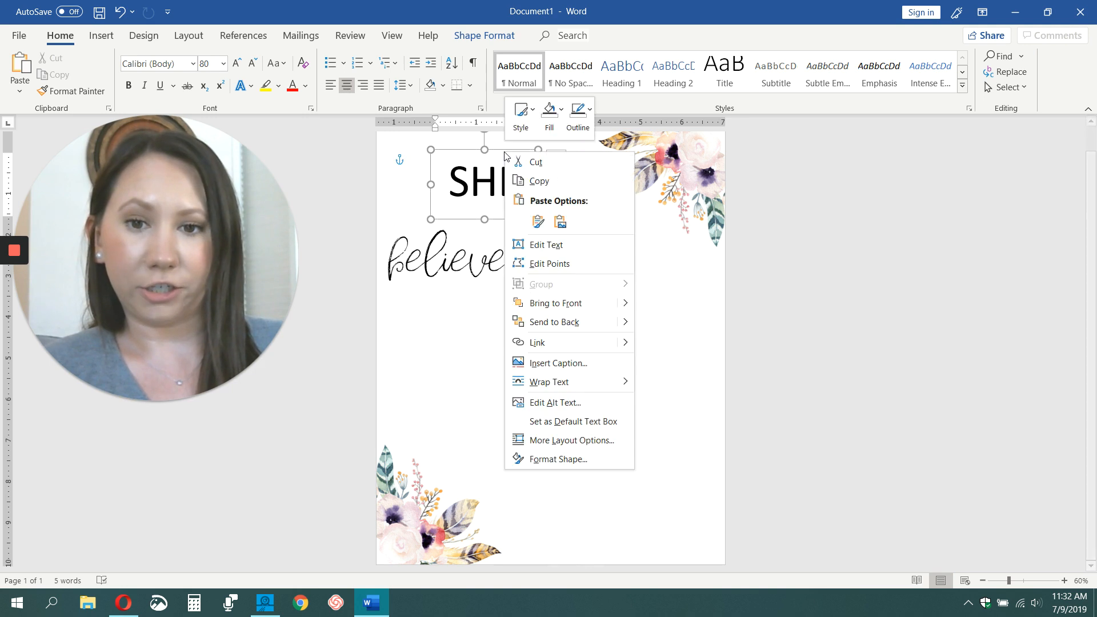
click(524, 183)
right_click(559, 281)
key(Escape)
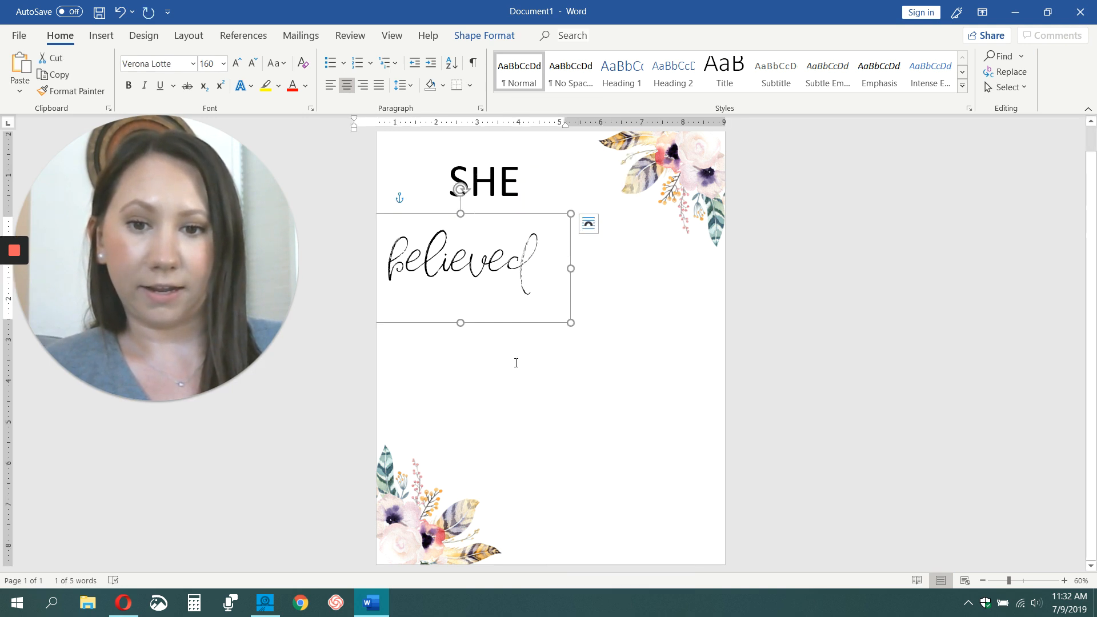
click(491, 388)
right_click(490, 387)
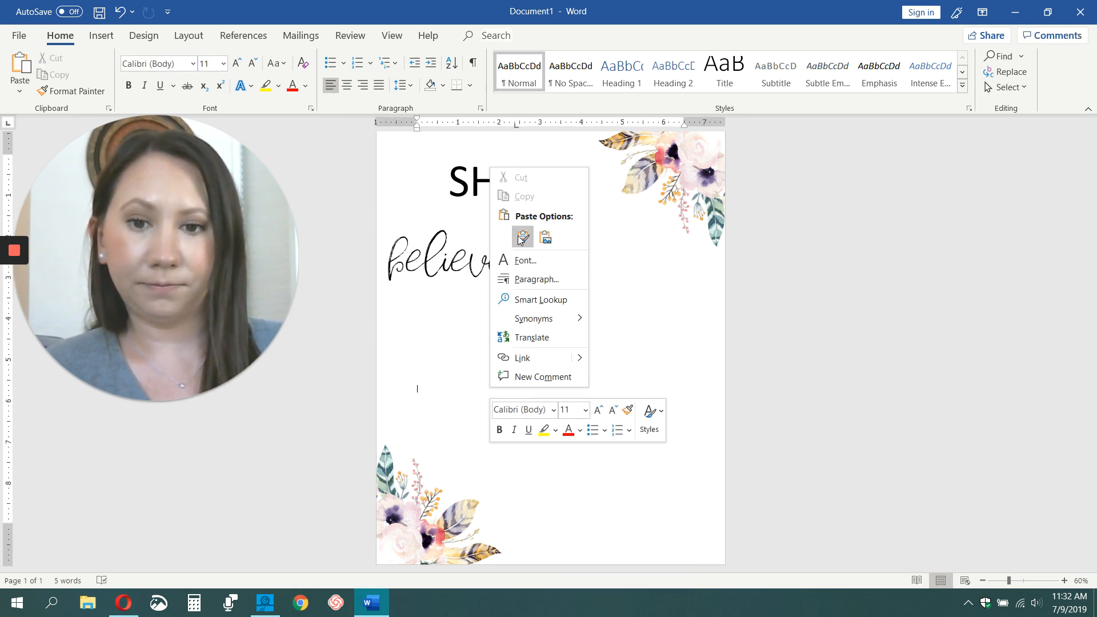
click(554, 493)
key(ctrl+v)
drag(495, 388, 635, 226)
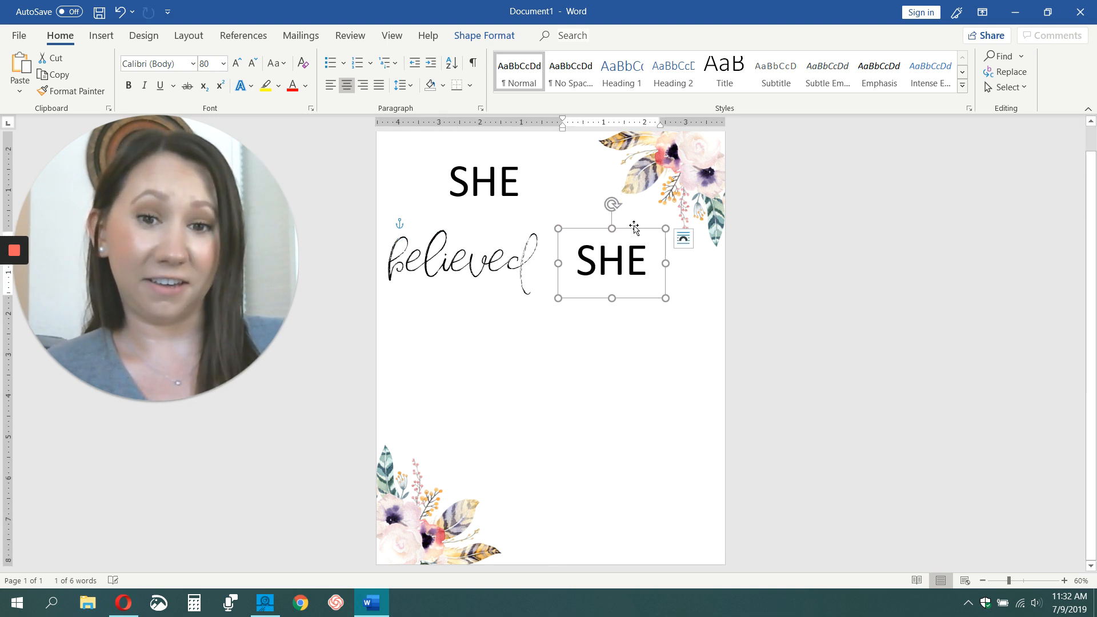
Step: Copy the "SHE" box beside "believed" and paste another copy in the blank area above the lower-left bouquet
right_click(461, 350)
click(671, 360)
click(648, 230)
right_click(648, 230)
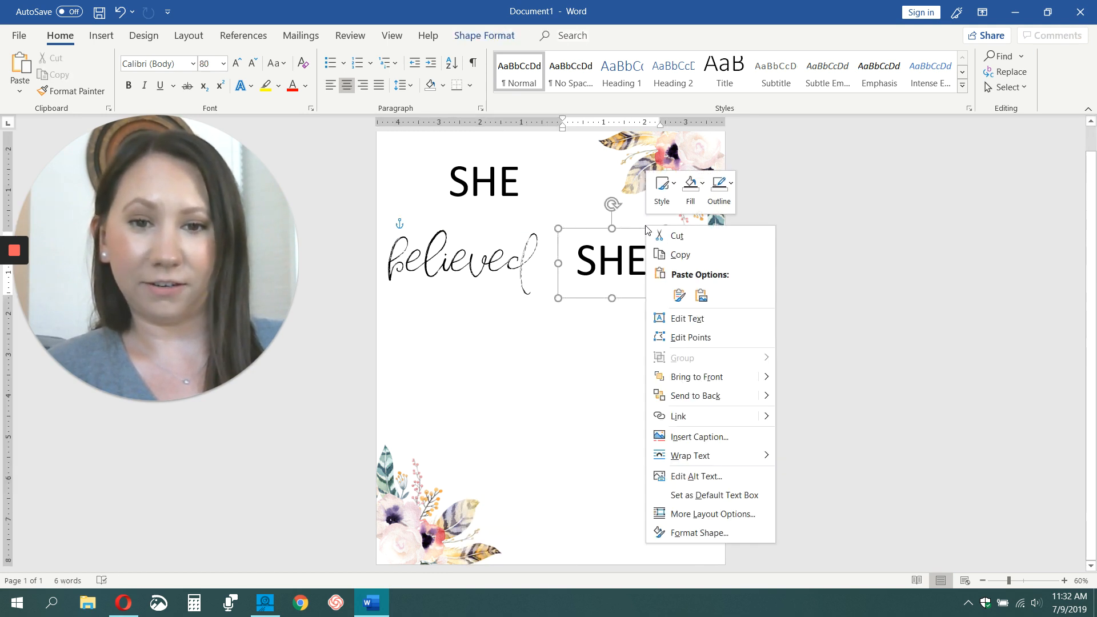
click(676, 255)
right_click(441, 372)
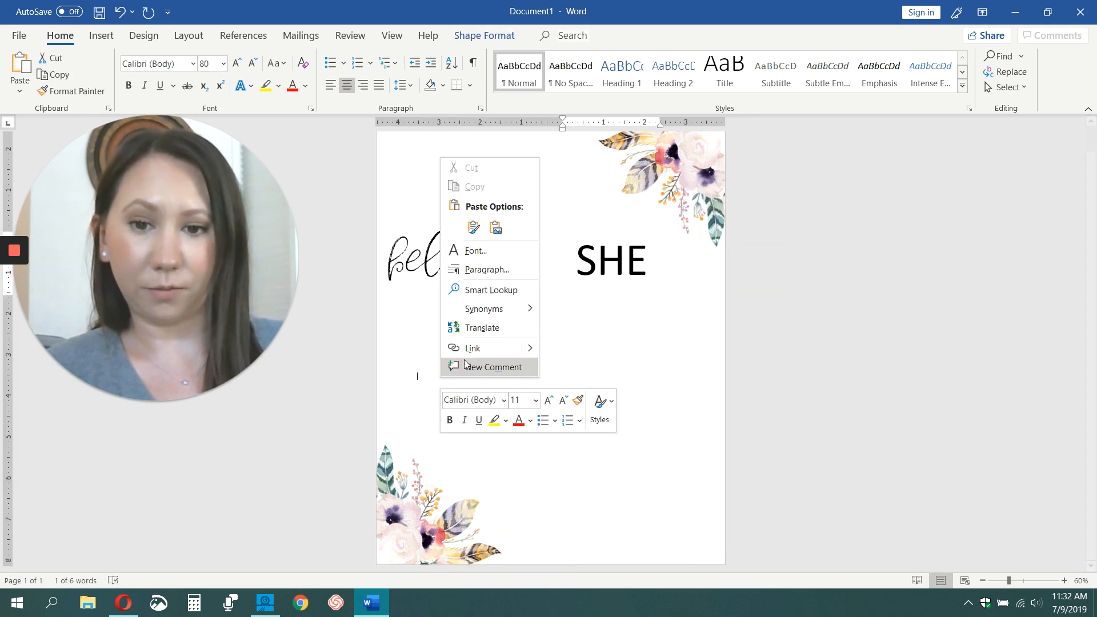
click(473, 225)
Step: Paste one more "SHE" text box and position it near the page's bottom, just right of the lower-left bouquet
right_click(589, 420)
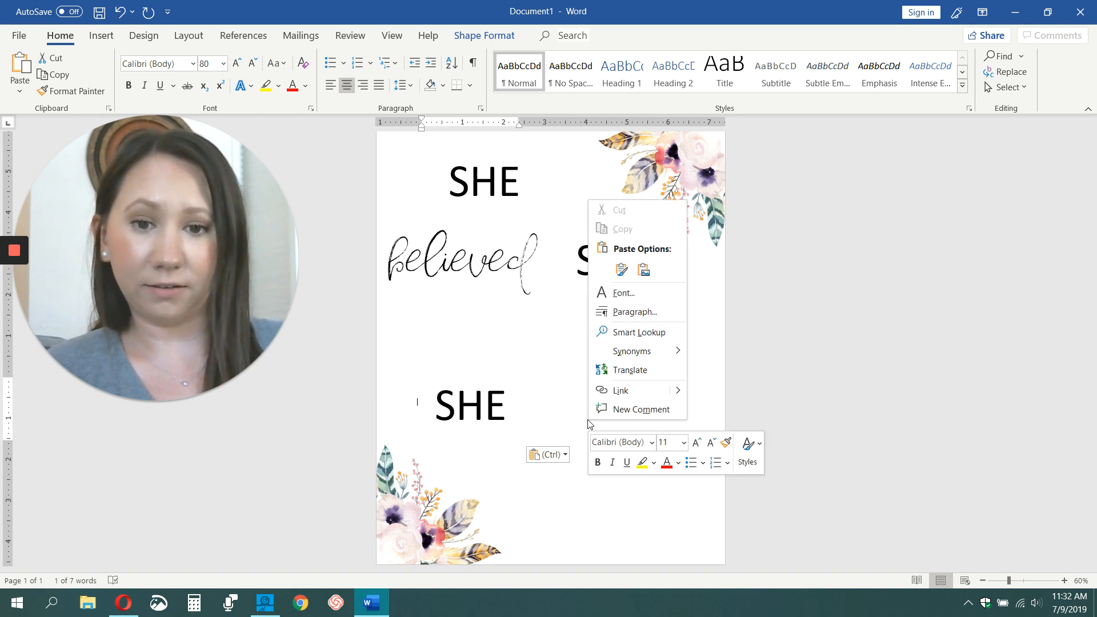
click(620, 270)
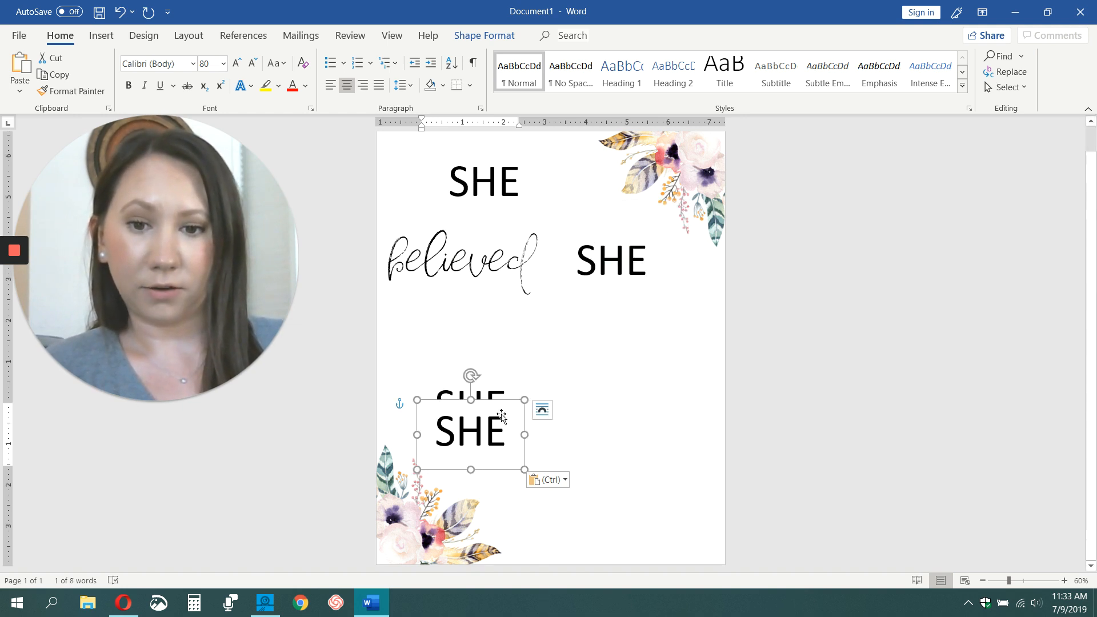
drag(500, 402, 635, 361)
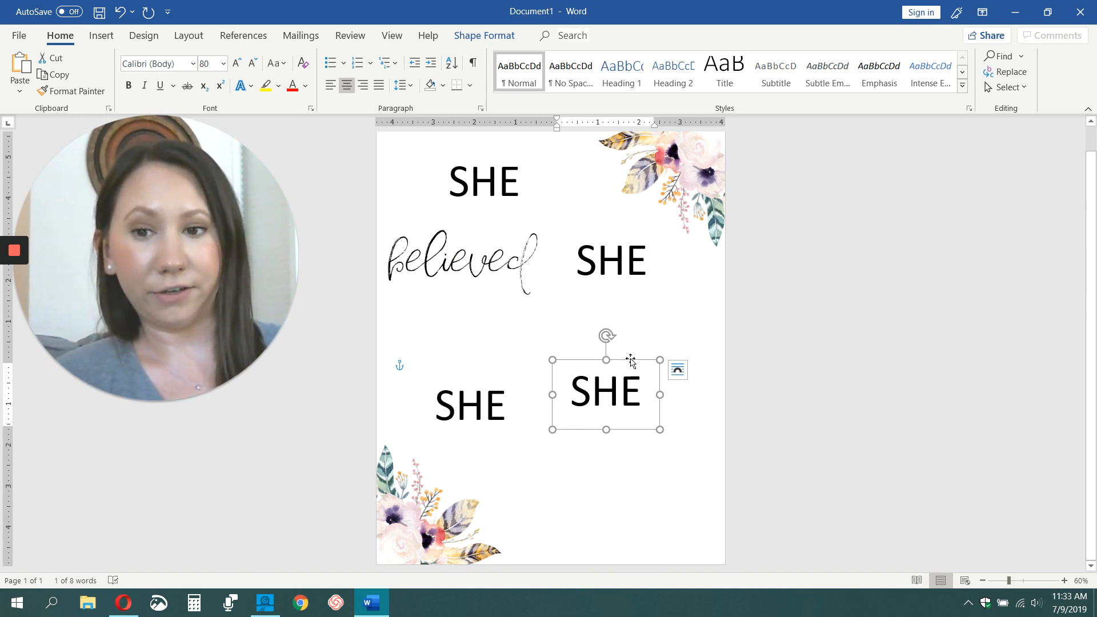
drag(626, 358, 488, 467)
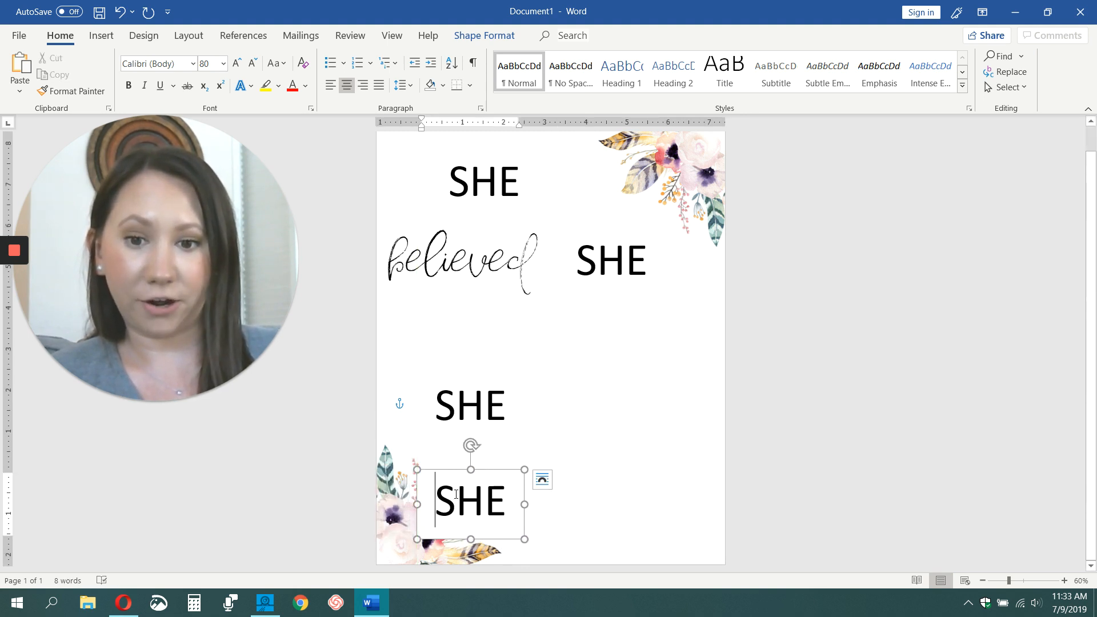
drag(496, 473, 630, 307)
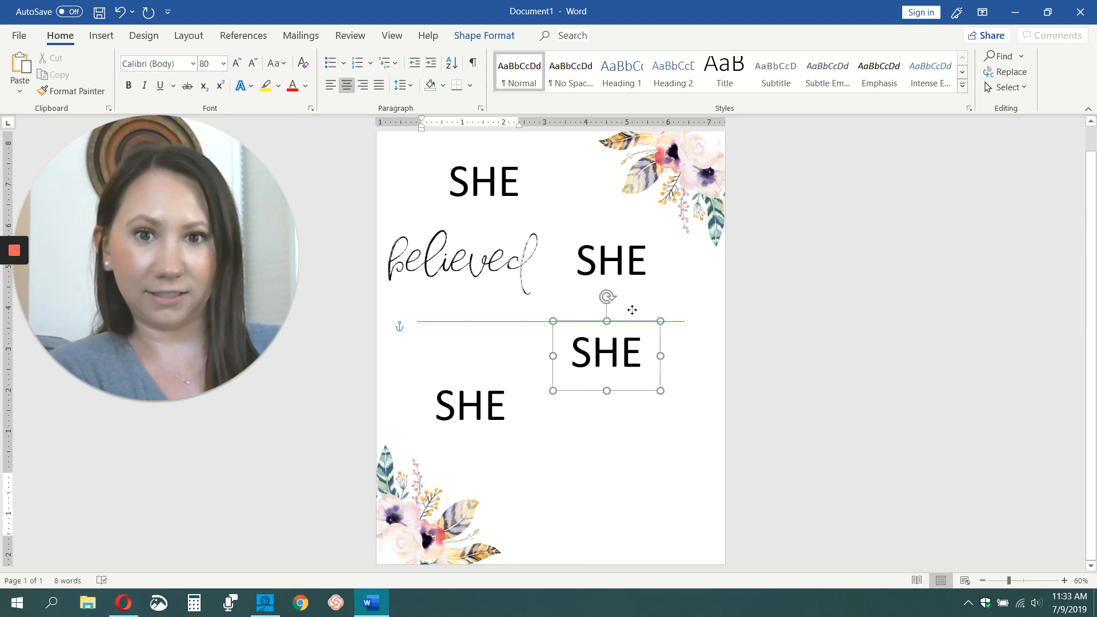
drag(626, 327, 530, 477)
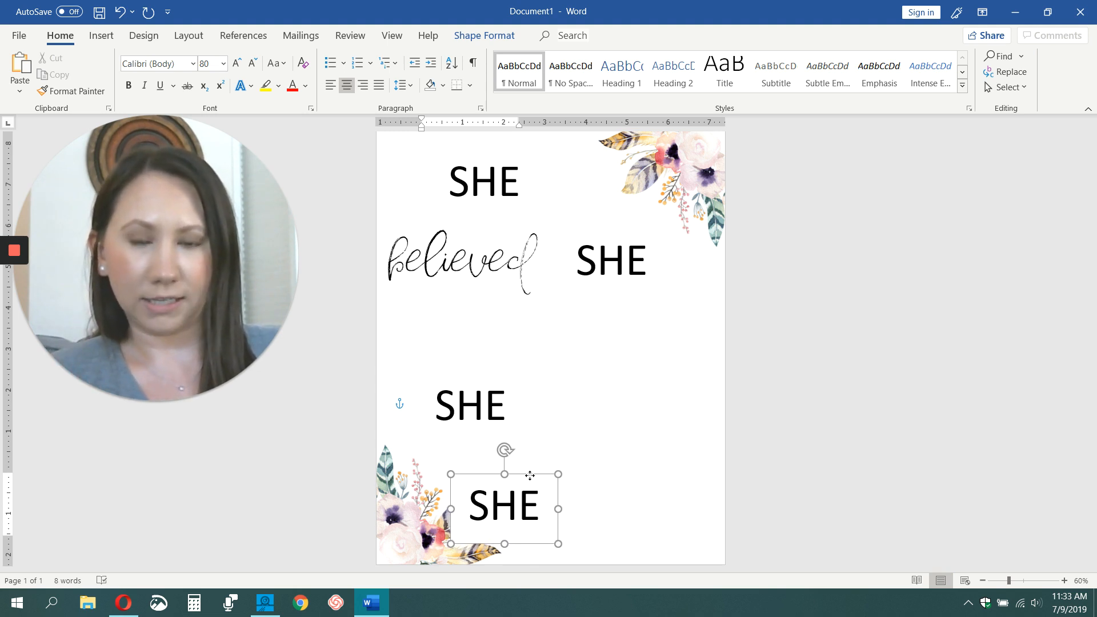
drag(532, 476, 523, 467)
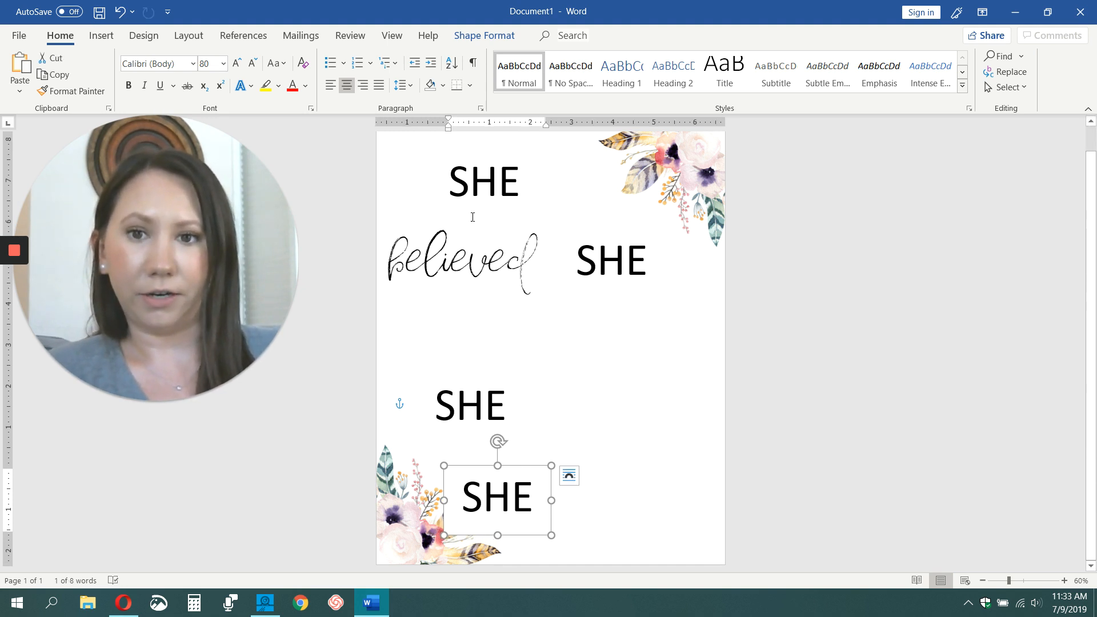
click(503, 42)
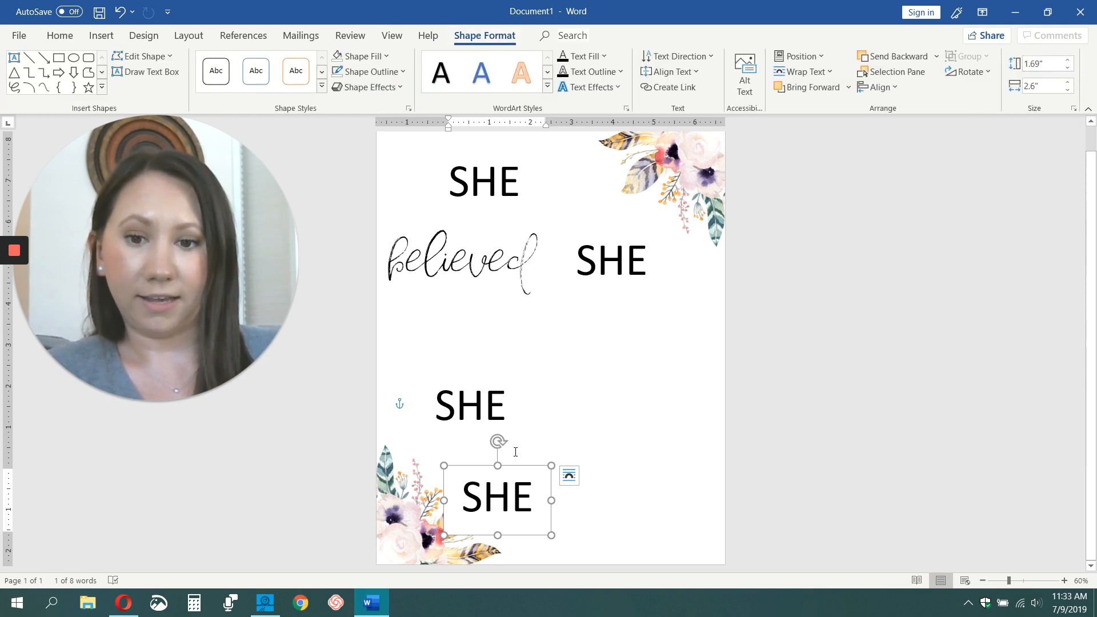
Step: Remove the fill from the lowest "SHE" text box and move it to the right of the "SHE" above the lower-left bouquet
click(379, 57)
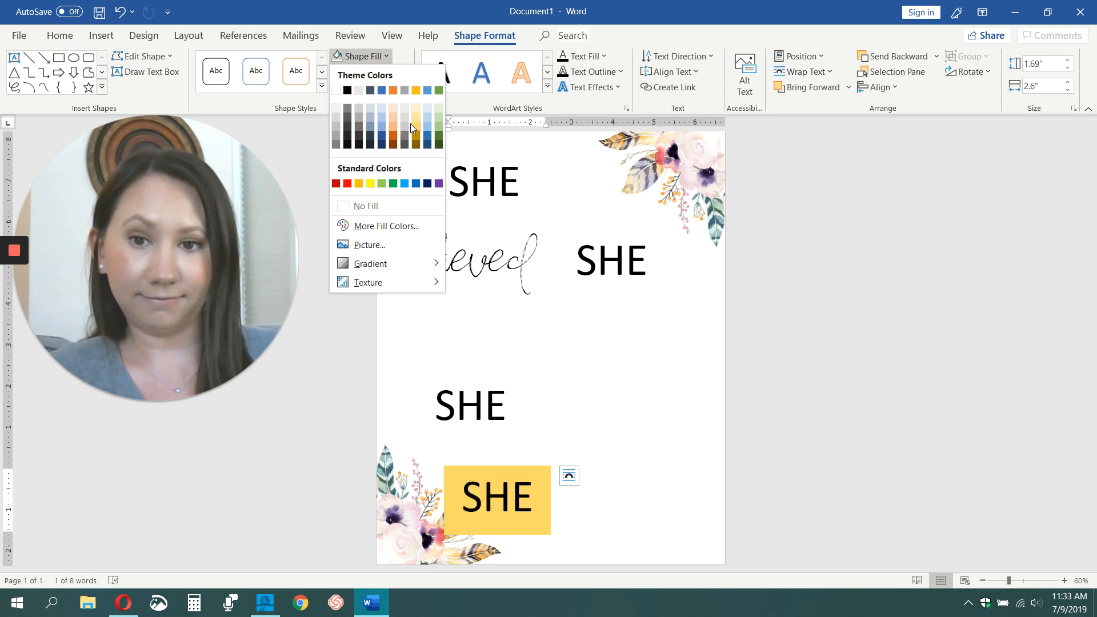
click(346, 206)
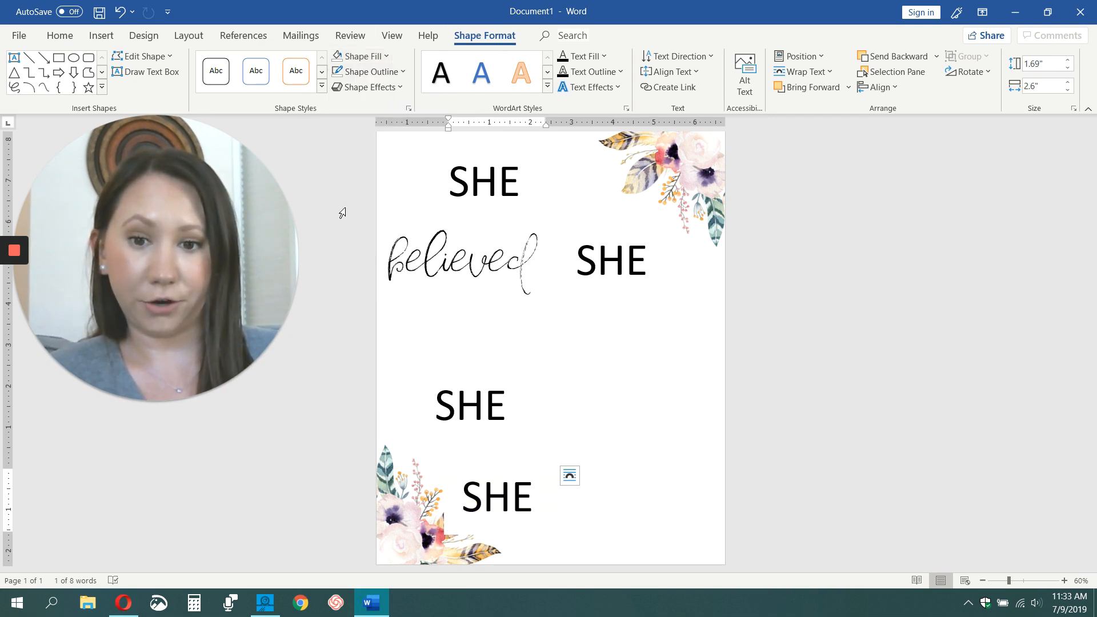
drag(517, 468, 485, 436)
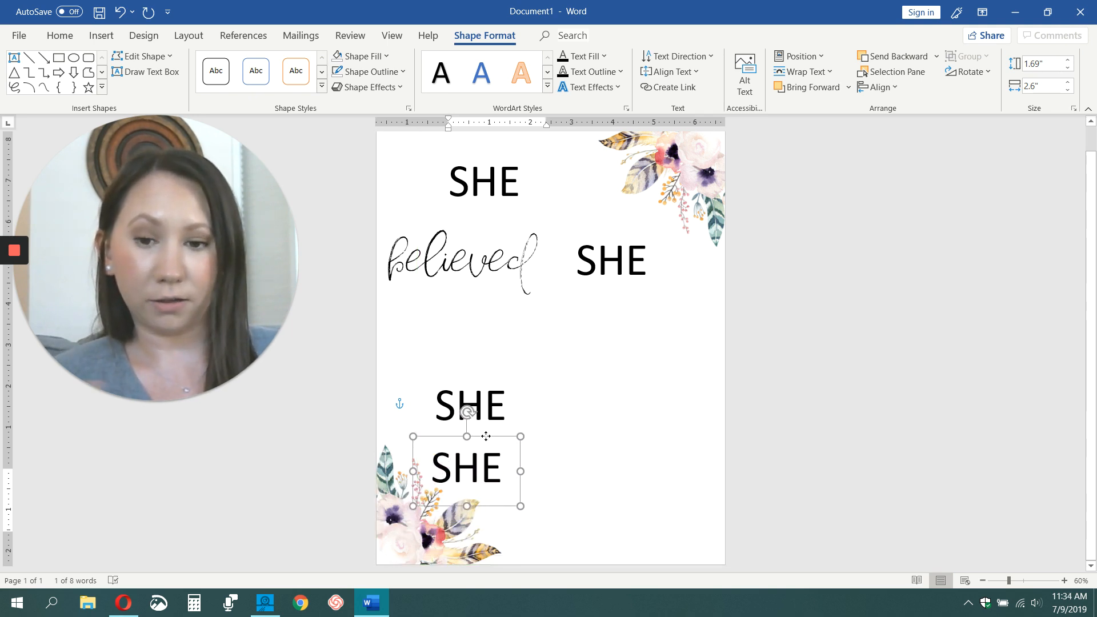
drag(486, 436, 646, 386)
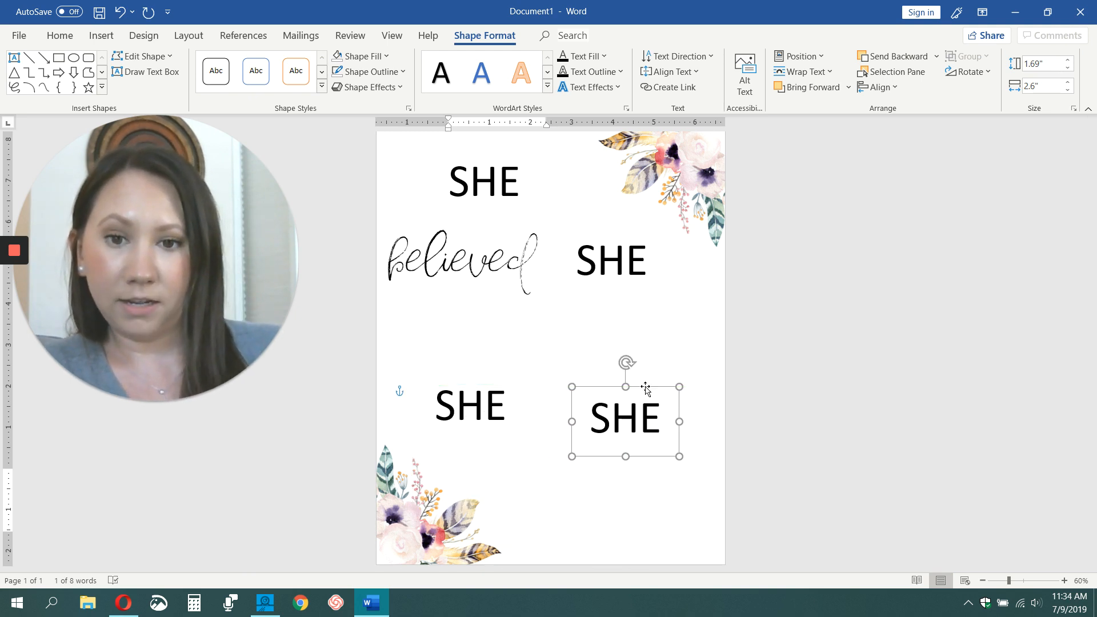
Step: Enlarge the "believed" text by two font-size increments
click(521, 254)
drag(539, 259, 397, 254)
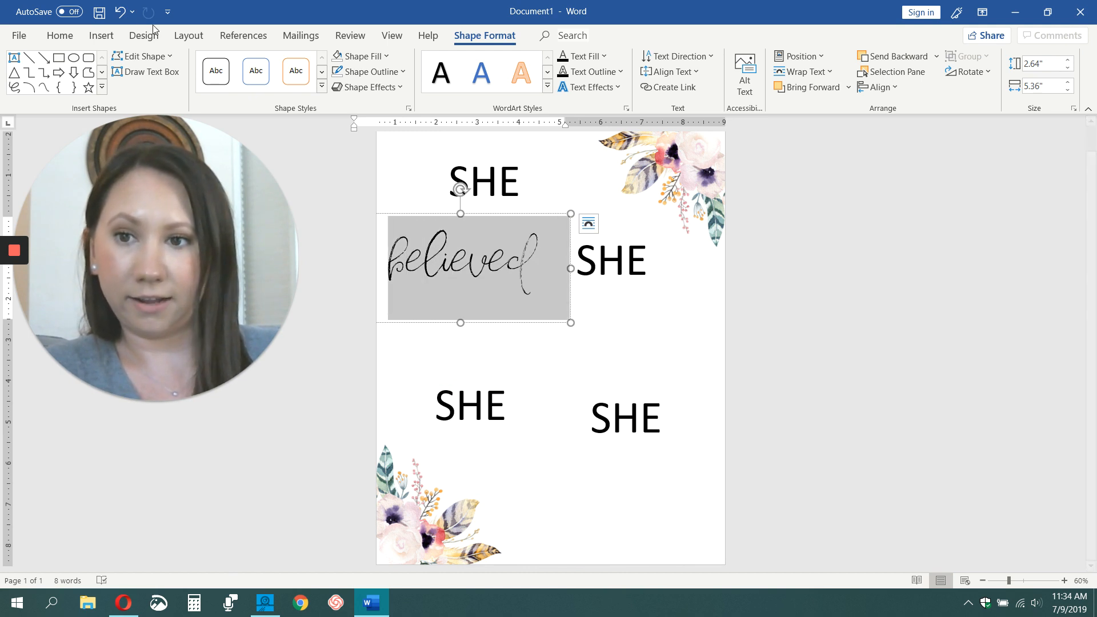
click(67, 38)
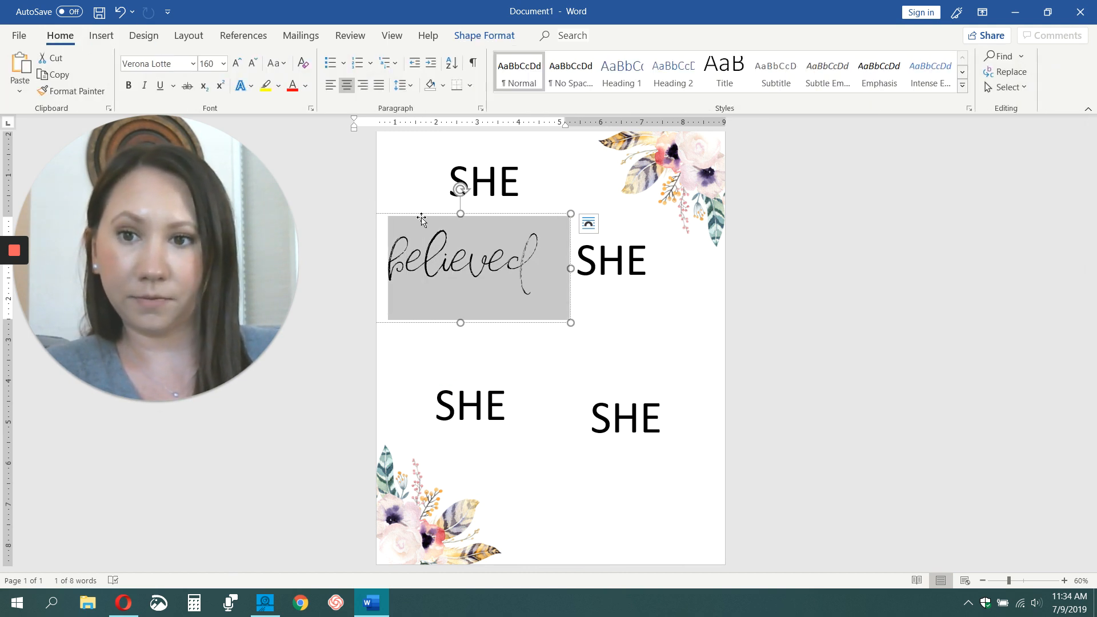
click(236, 63)
click(236, 63)
Step: Move the "SHE" beside "believed" to just below its right end, and shift "believed" right and slightly up to fit on the page
click(631, 264)
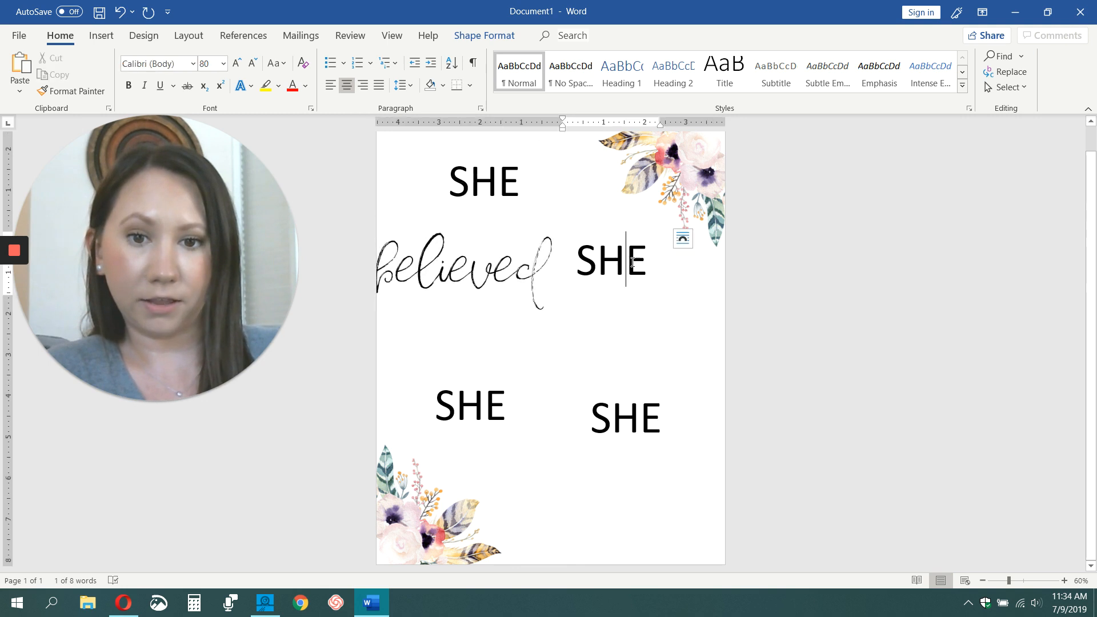
drag(618, 228, 675, 295)
click(460, 252)
mouse_move(498, 213)
mouse_down()
mouse_move(523, 213)
mouse_move(515, 206)
mouse_up()
click(657, 330)
drag(686, 298, 651, 269)
Step: Replace the "SHE" above the lower-left bouquet with "COULD", widen its box to fit one line, and move it beneath "believed"
click(463, 409)
double_click(464, 409)
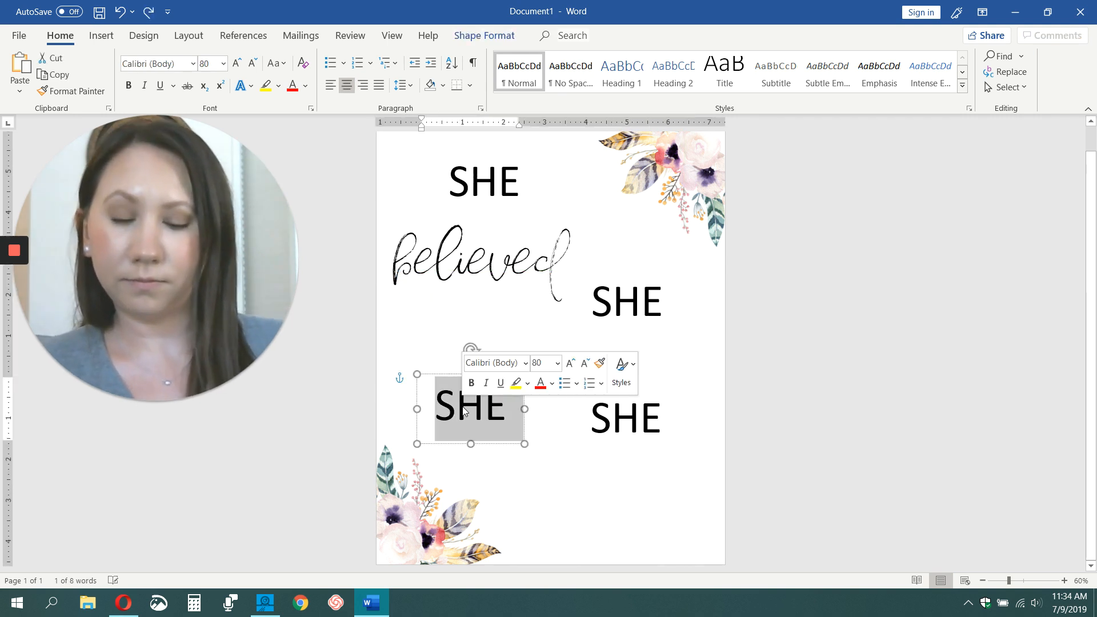
text(COULD)
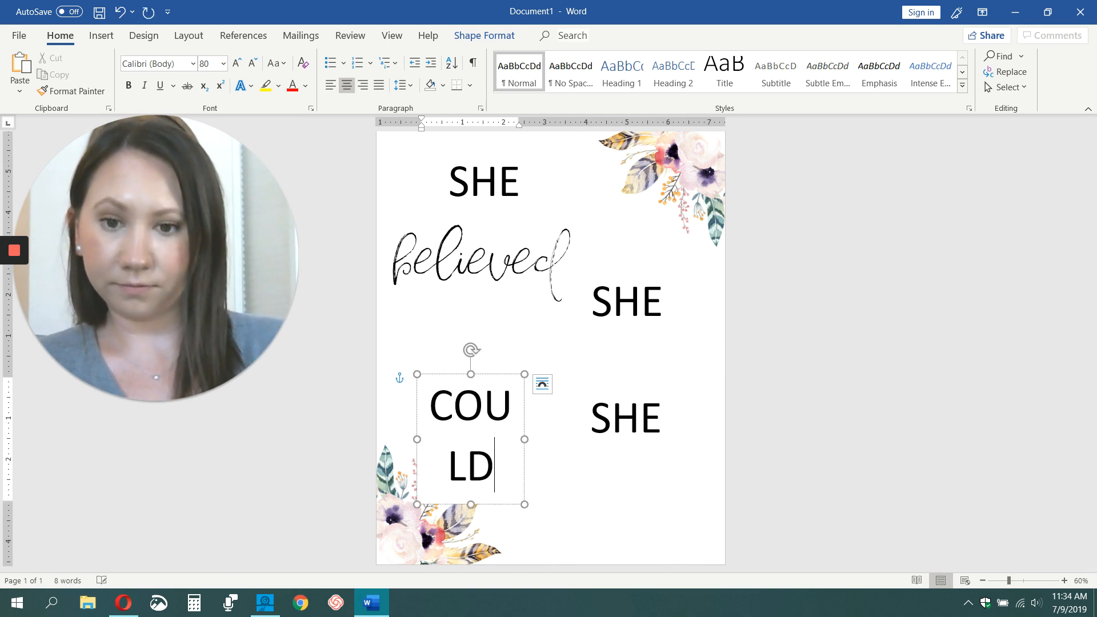
drag(527, 443, 569, 429)
drag(541, 370, 518, 333)
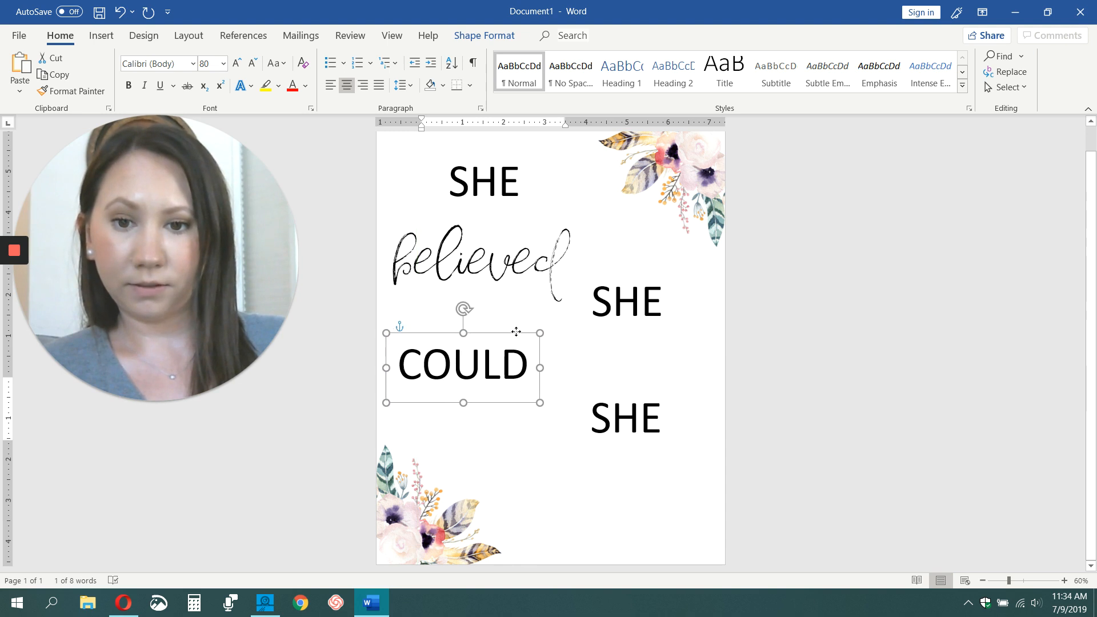
Step: Change the lowest "SHE" to "SO SHE", widen its box to fit one line, and shift it left
click(593, 418)
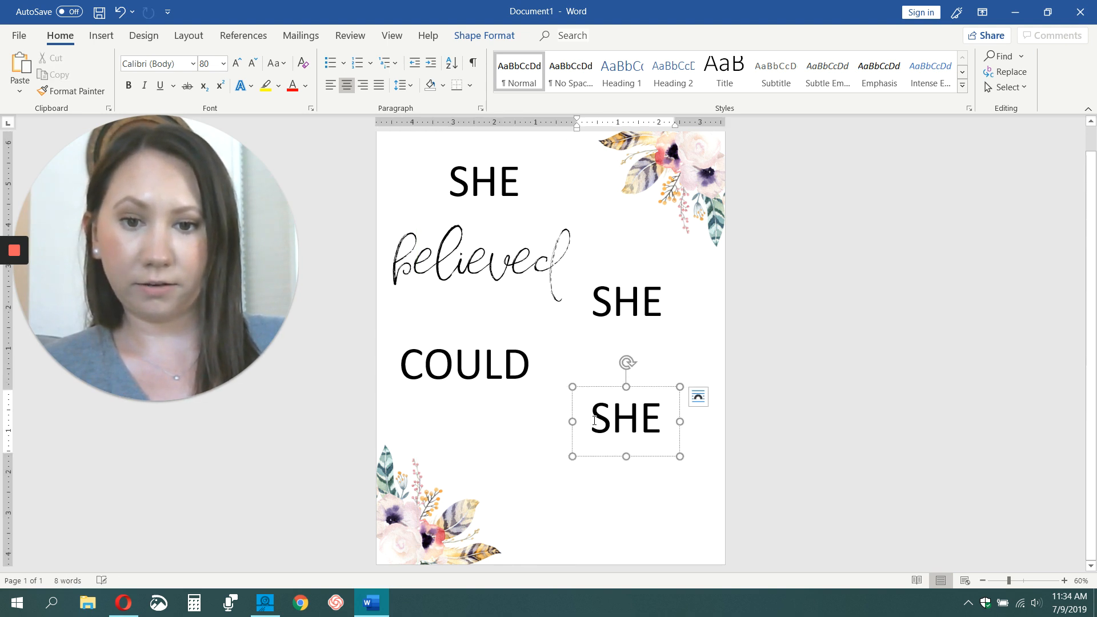
text(SO)
key(Return)
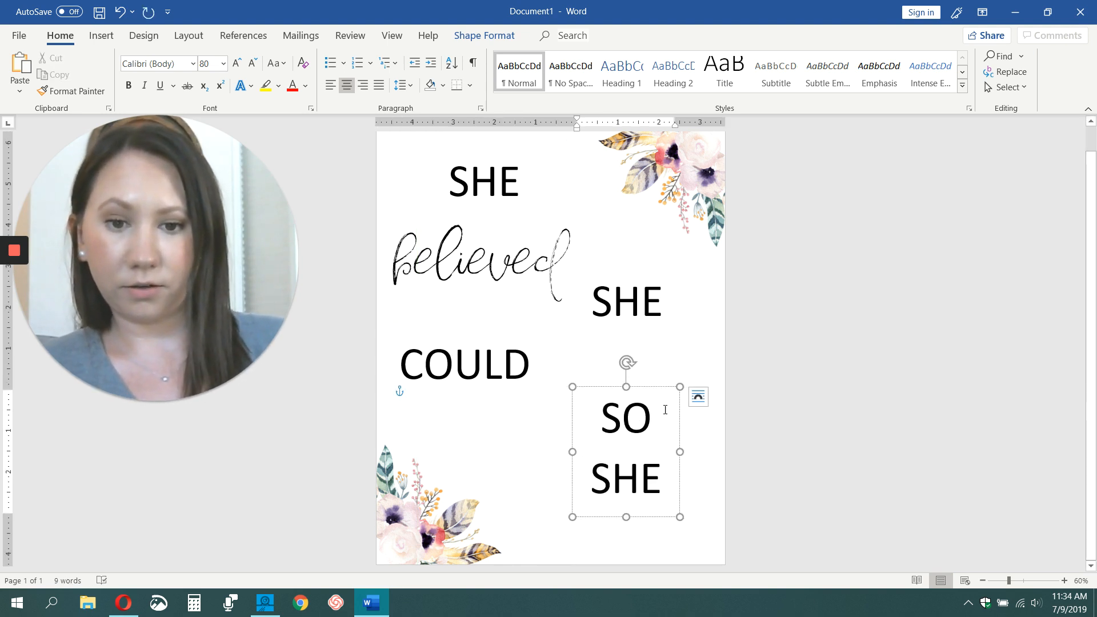
drag(679, 452, 722, 452)
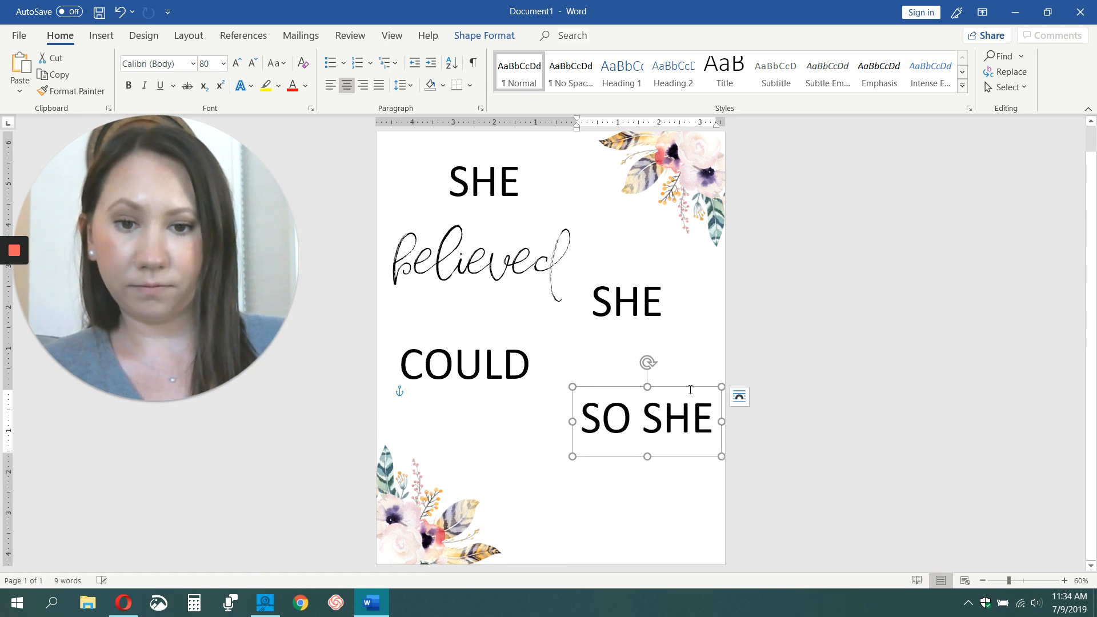
drag(685, 390, 652, 388)
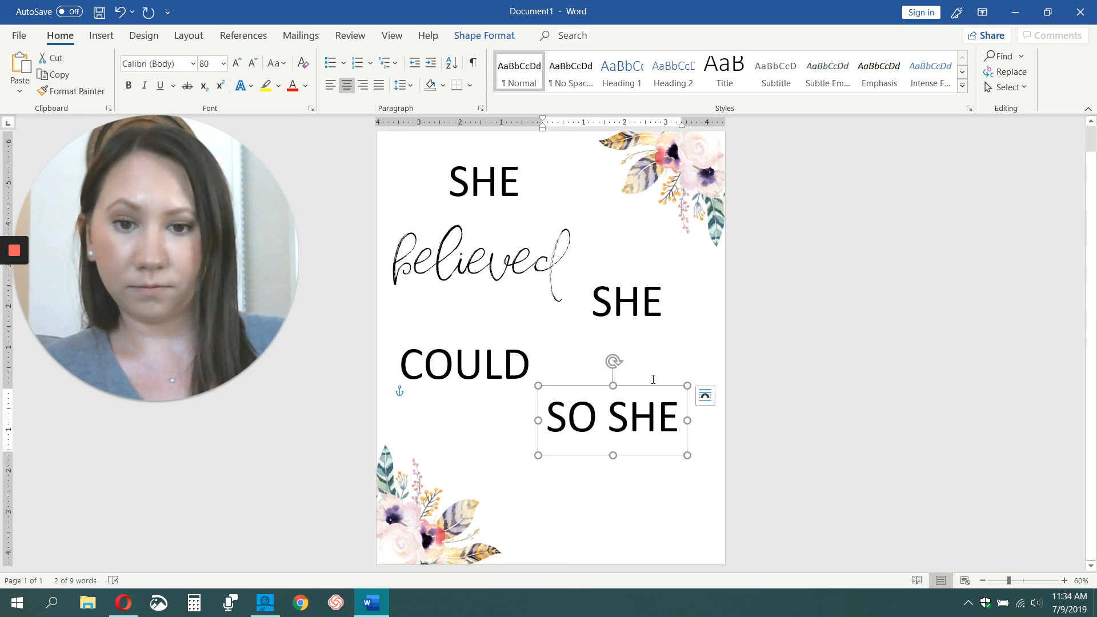
Step: Paste another text box copy beneath "SO SHE", right of the lower-left bouquet, and replace its text with "DID"
right_click(640, 386)
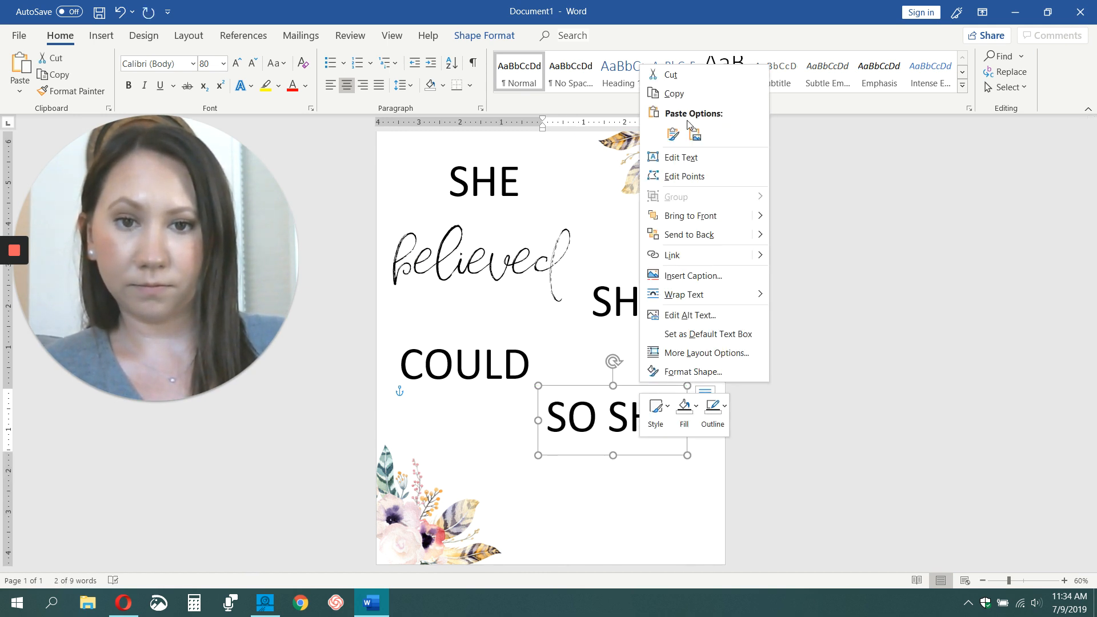
key(Escape)
right_click(604, 518)
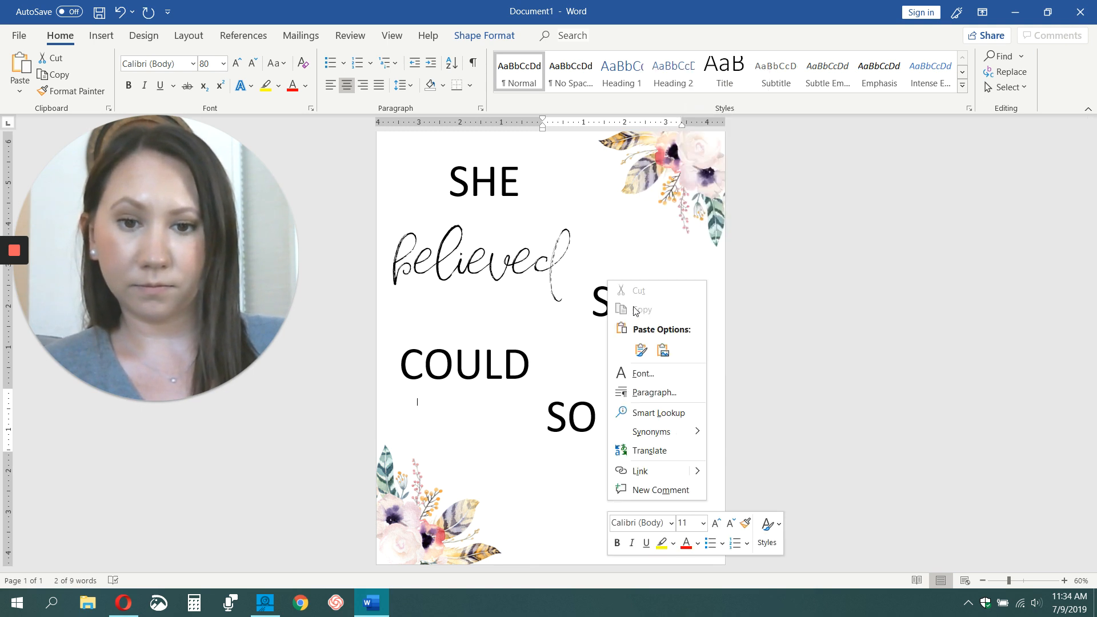
click(639, 349)
drag(527, 425, 619, 501)
double_click(592, 517)
triple_click(591, 517)
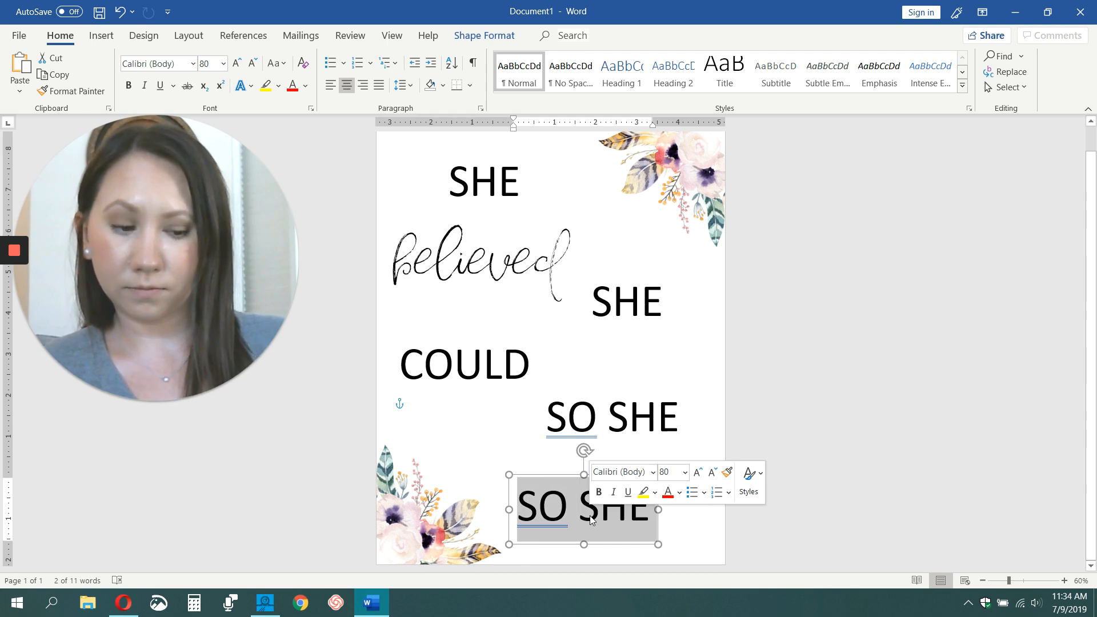
text(DID)
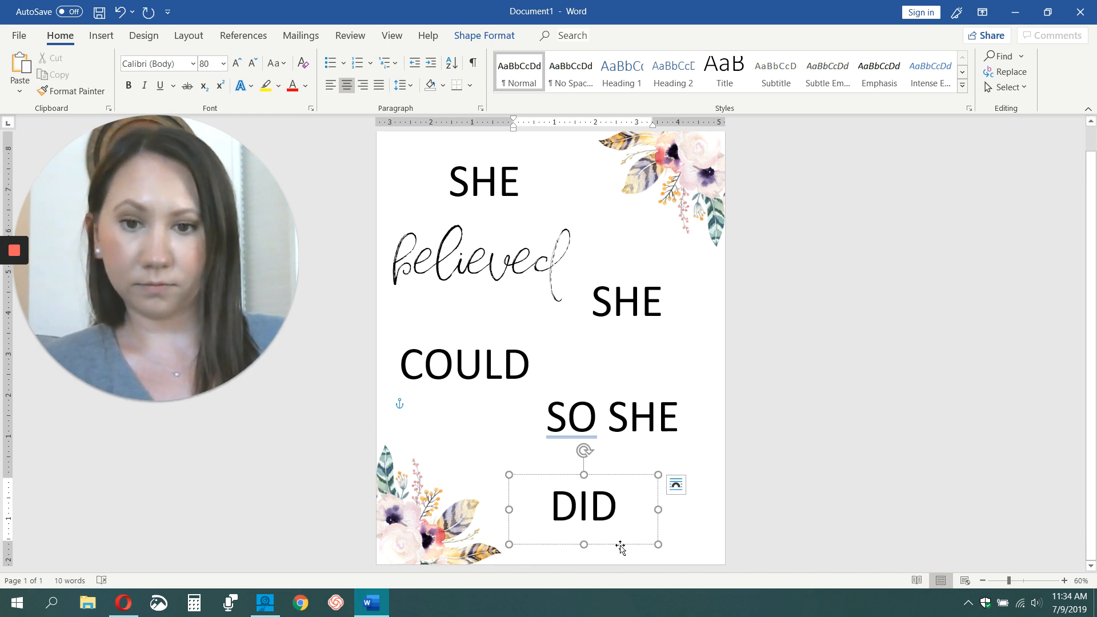
Step: Swap the middle "SHE" and "COULD" boxes so they read "SHE COULD" side by side below "believed"
click(628, 407)
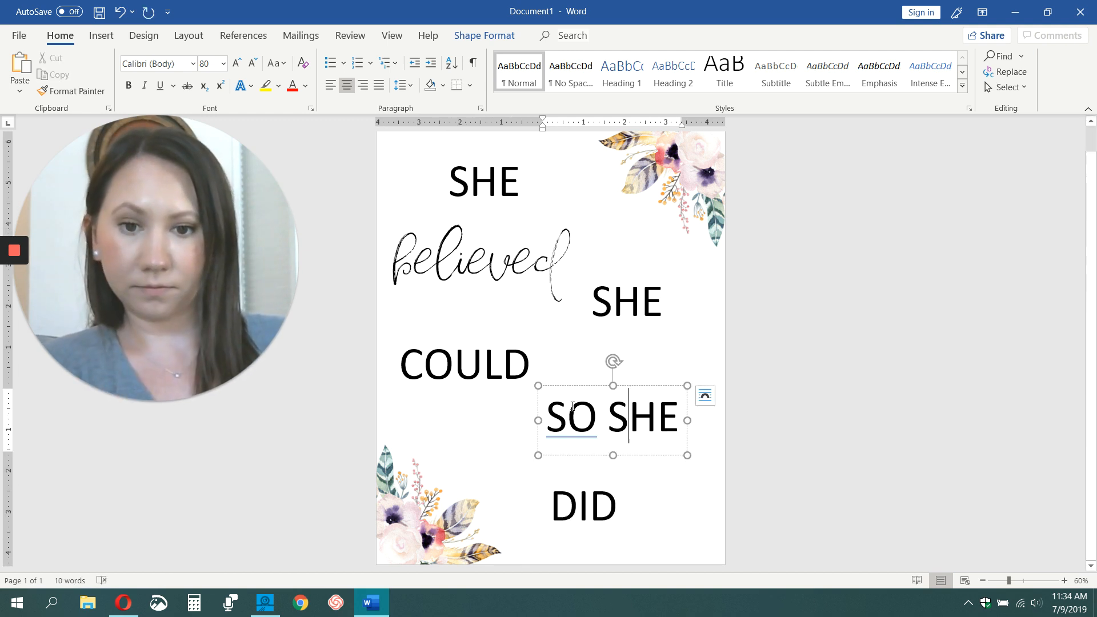
click(591, 503)
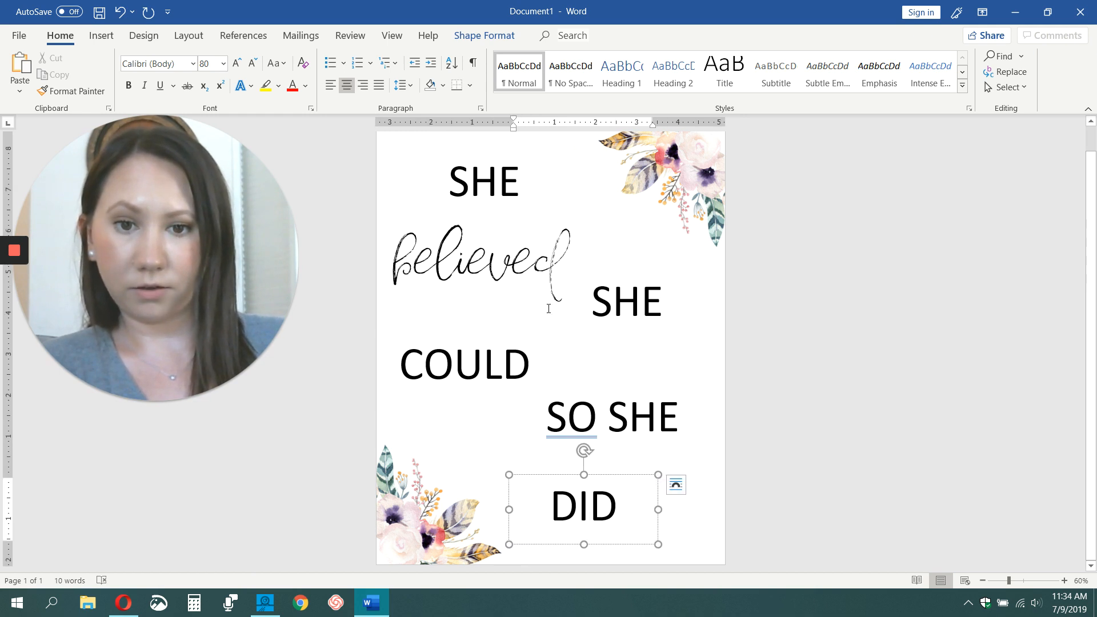
click(653, 293)
click(509, 349)
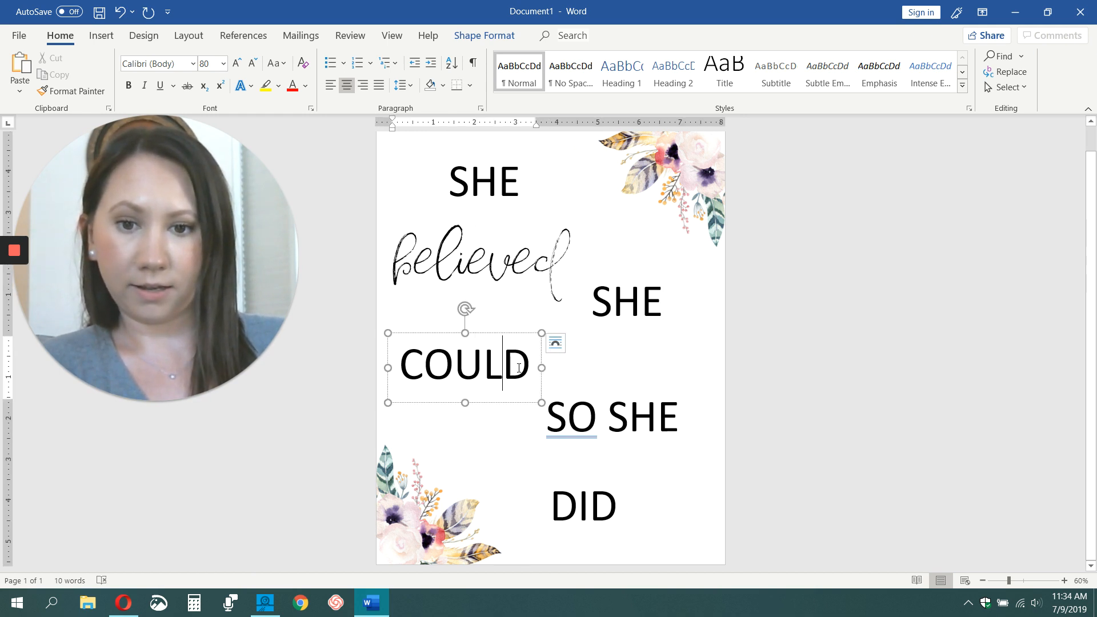
drag(509, 335, 612, 333)
click(619, 280)
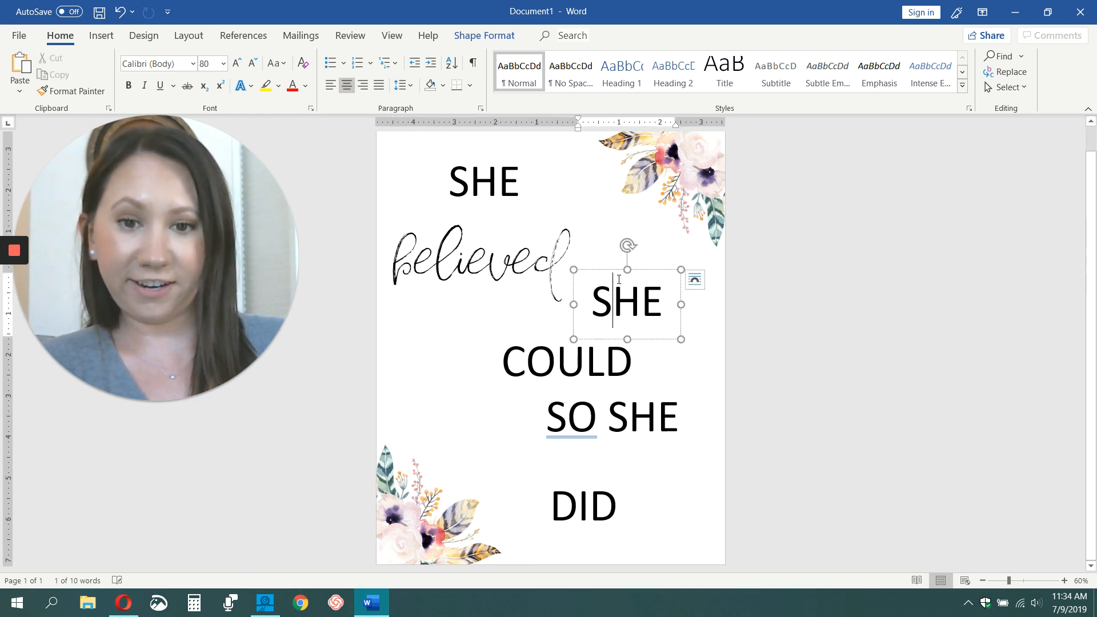
drag(637, 269, 451, 328)
click(625, 330)
drag(624, 329, 665, 323)
click(462, 343)
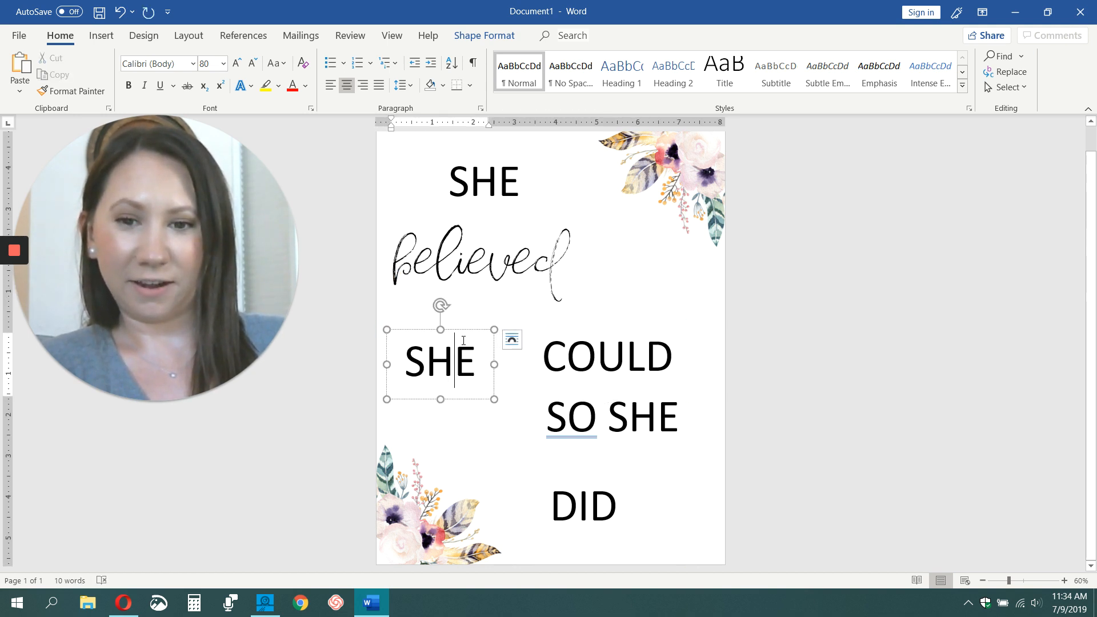
drag(466, 332, 504, 327)
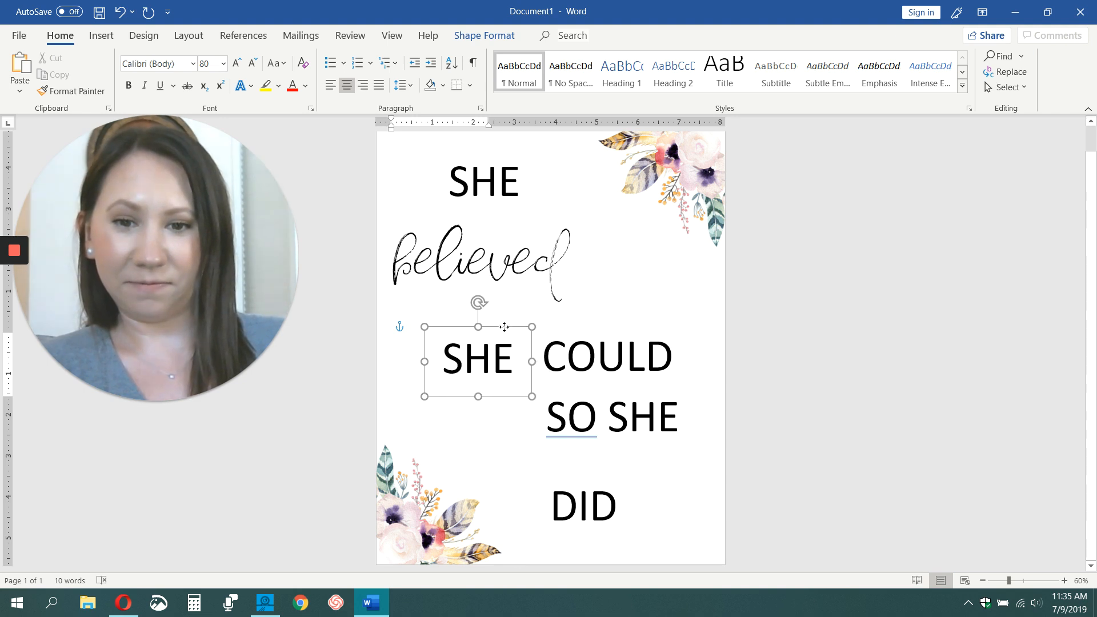
Step: Move "SO SHE" left to sit above the lower-left bouquet, and shift "DID" to the right
click(600, 407)
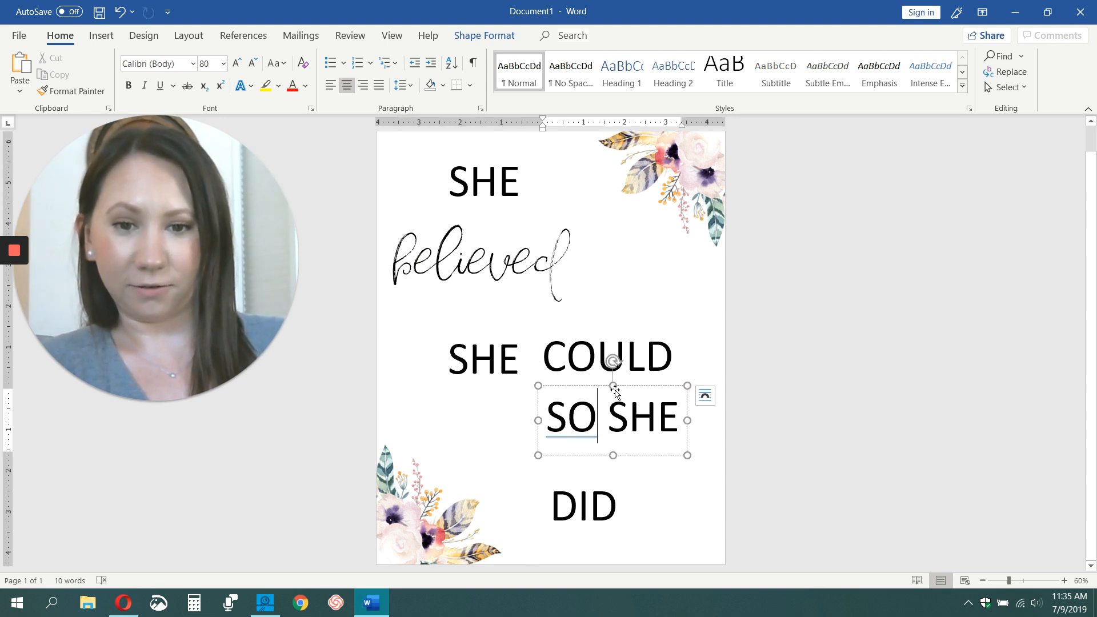
drag(637, 387, 511, 409)
drag(593, 473, 652, 477)
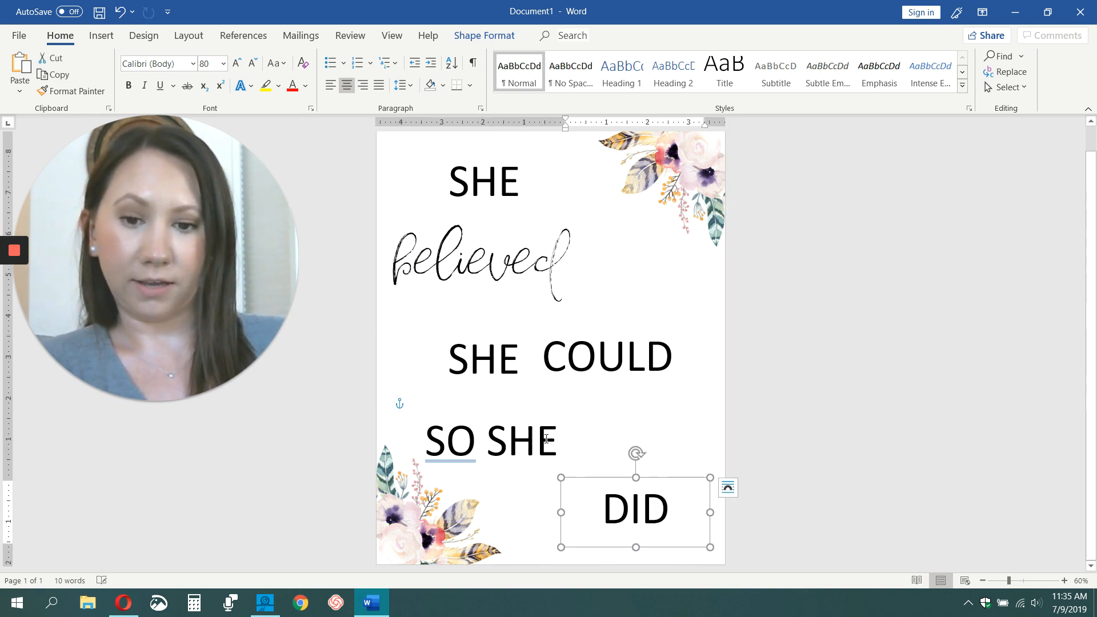
click(541, 419)
drag(539, 408, 551, 404)
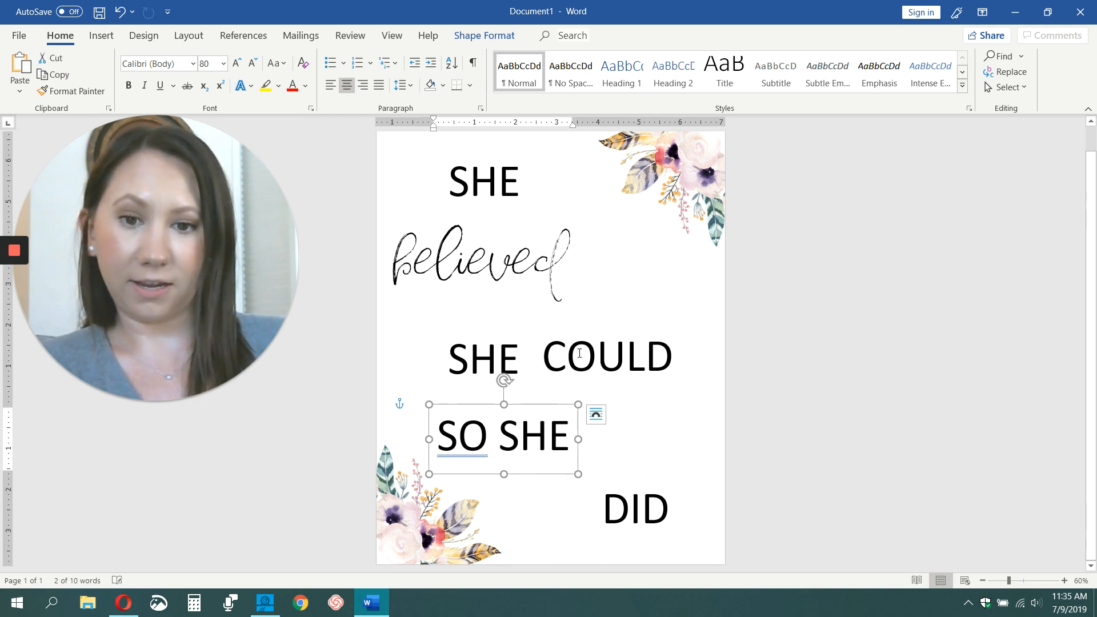
Step: Shift "COULD" and the "SHE" beside it right and slightly up, keeping them on one line
click(581, 339)
drag(577, 324, 595, 315)
click(512, 341)
click(514, 324)
click(500, 344)
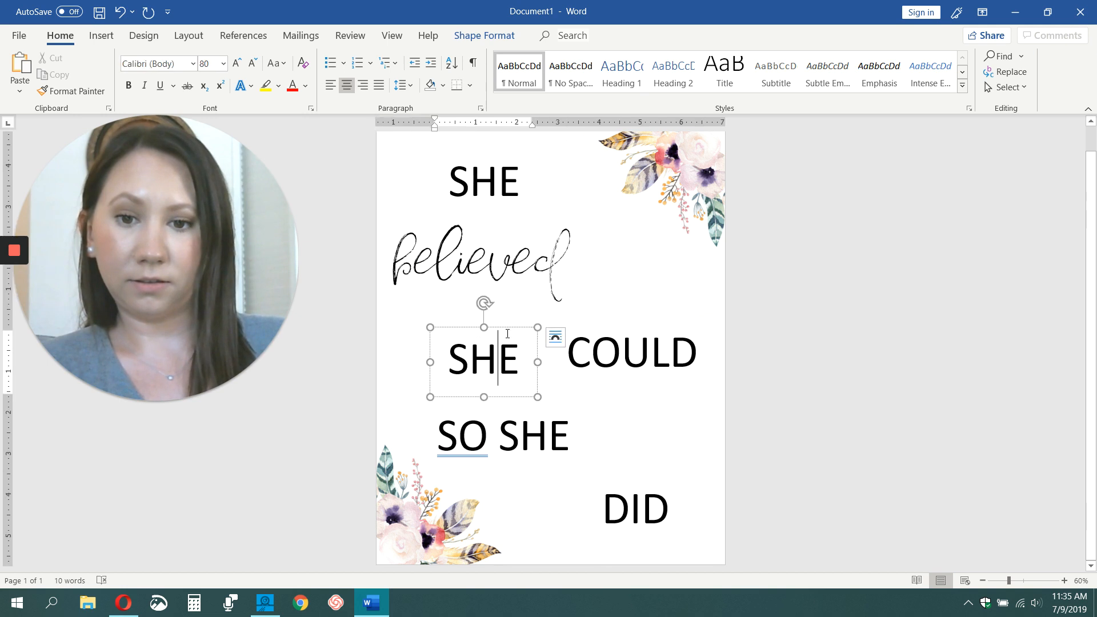
drag(513, 324, 539, 324)
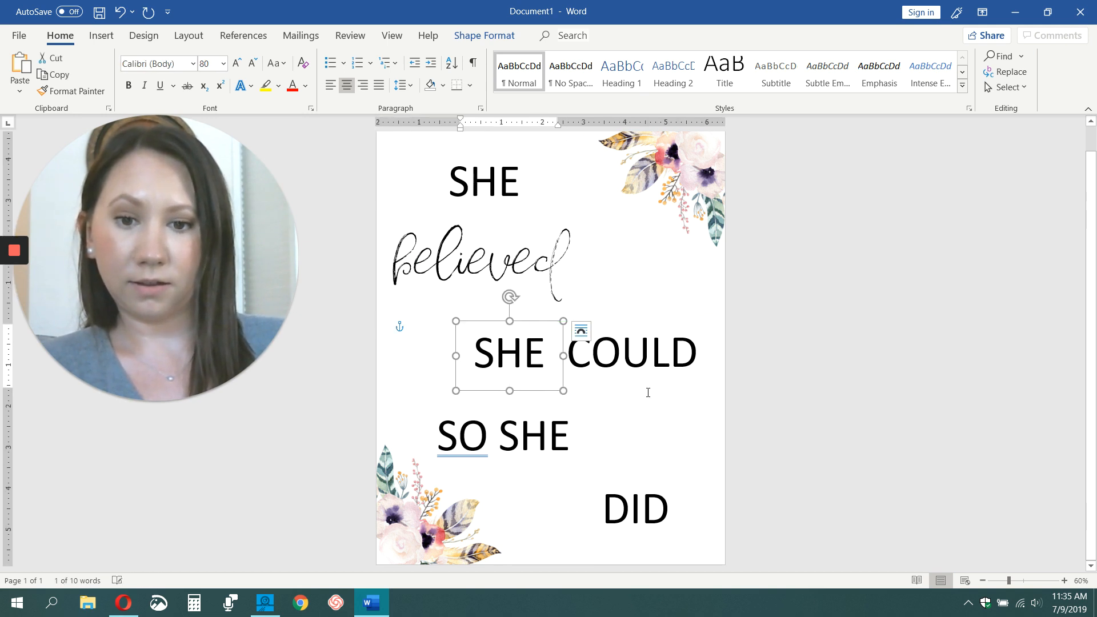
Step: Lower the "SO SHE" text box closer to "DID" and deselect it
click(592, 510)
drag(526, 407, 529, 427)
click(657, 440)
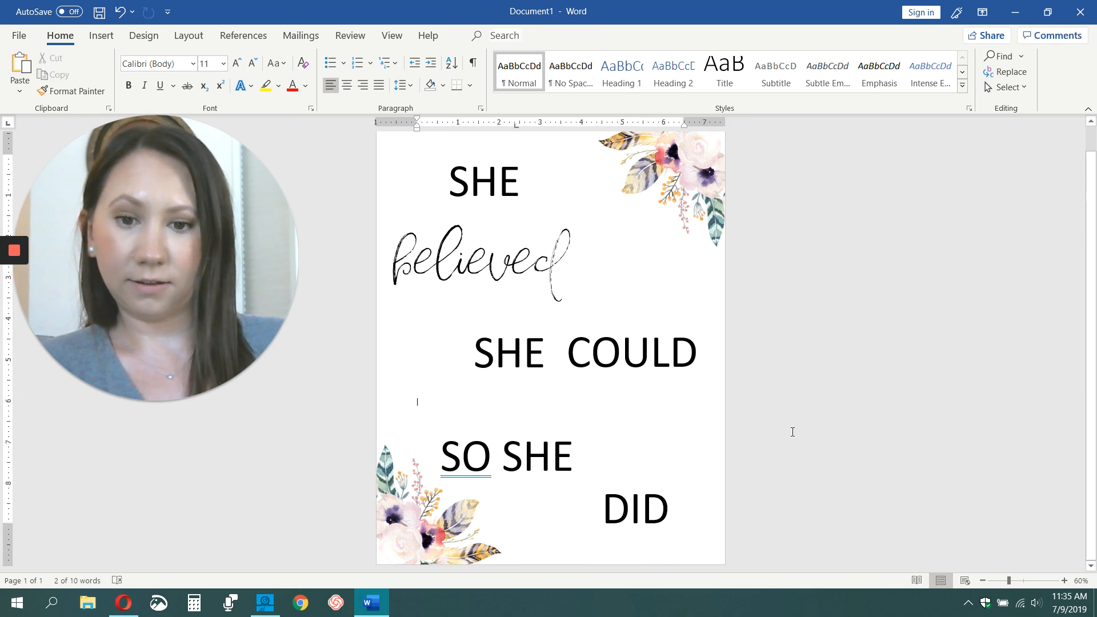
scroll(781, 415, up, 1)
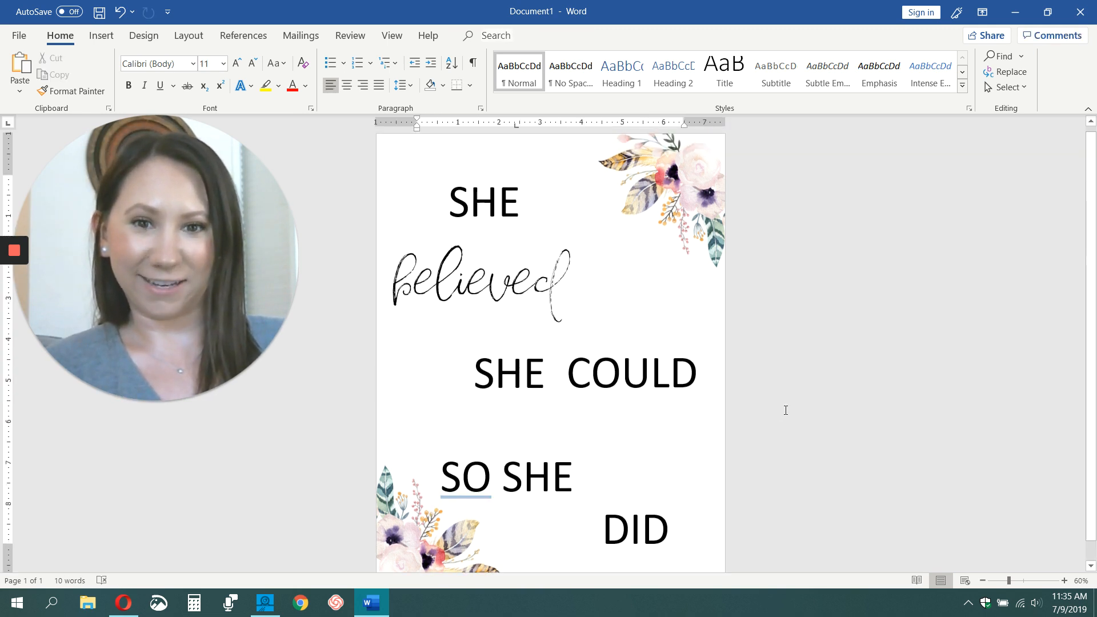
scroll(786, 408, down, 1)
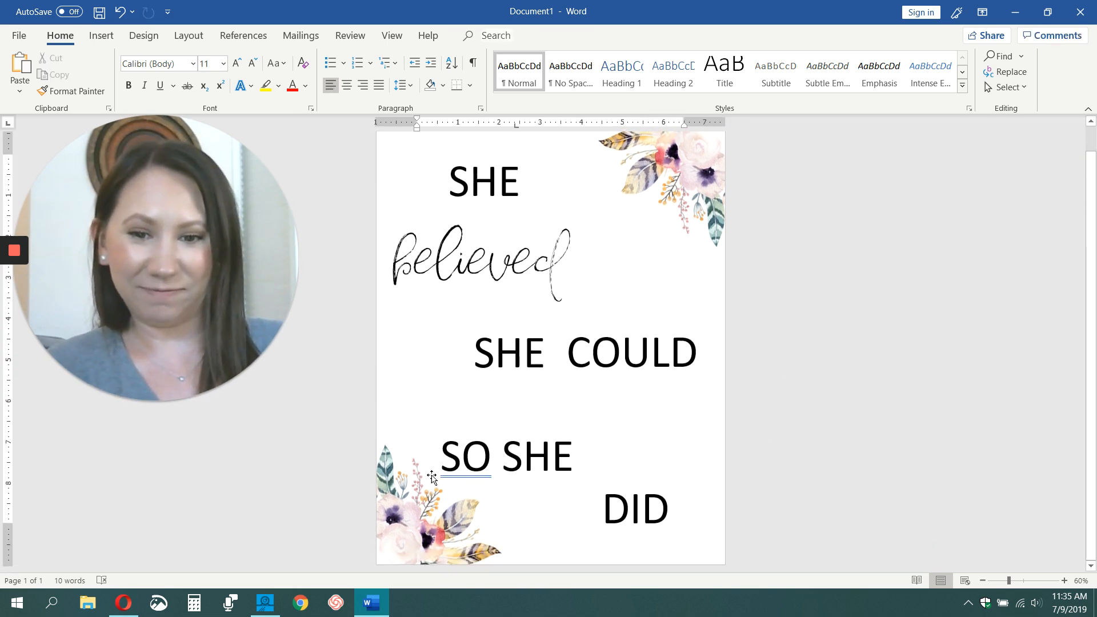
Step: Ignore the grammar suggestion for "SO" once and deselect the text box
right_click(458, 468)
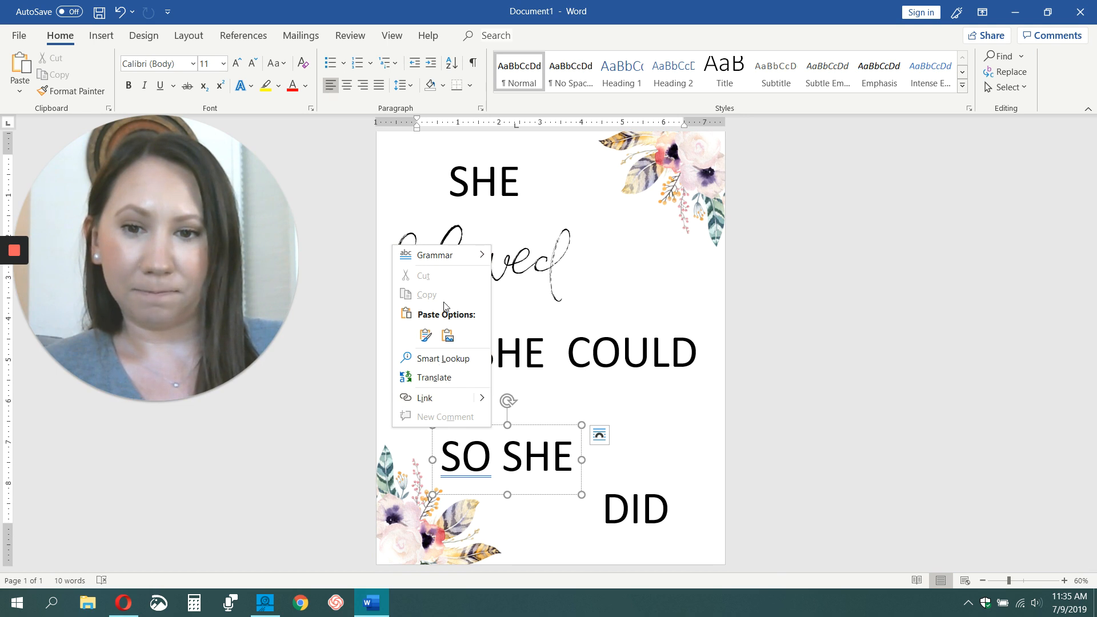
mouse_move(444, 263)
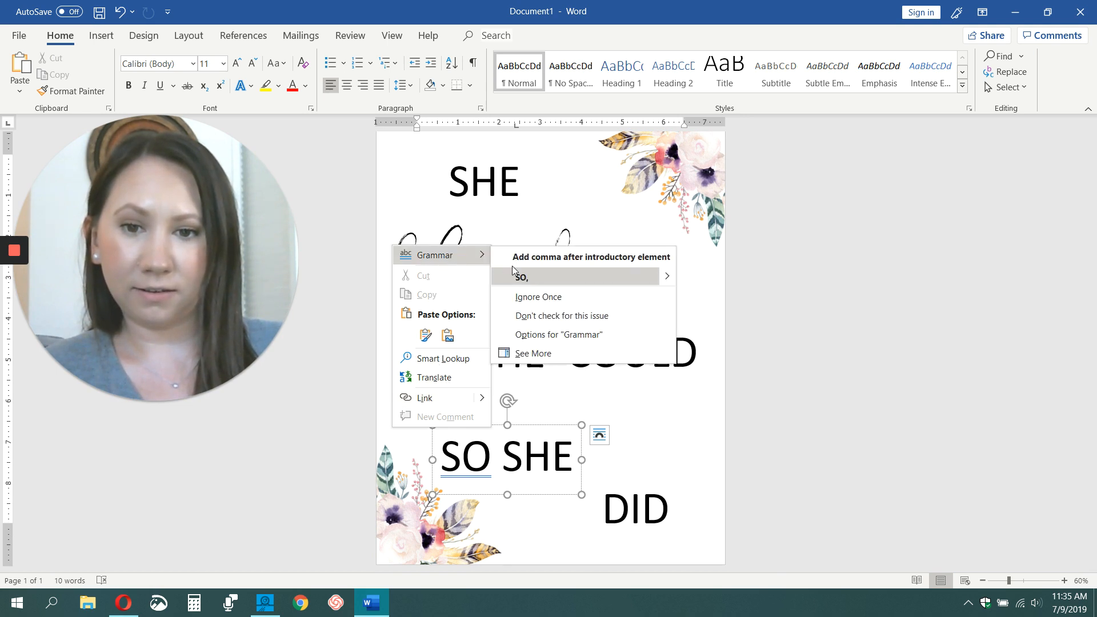
click(574, 297)
click(826, 406)
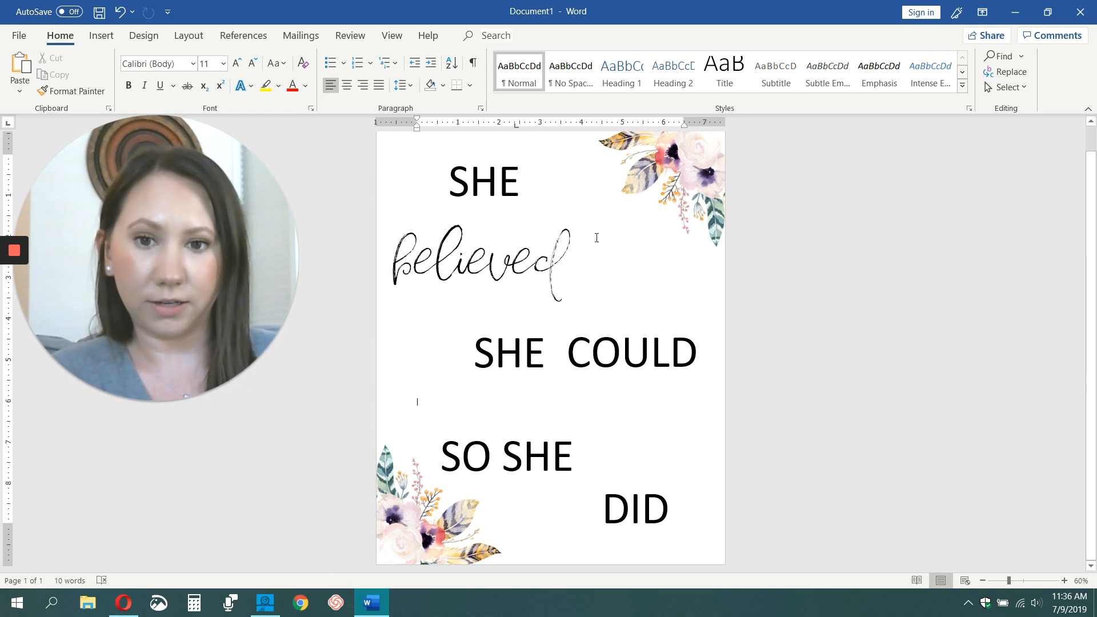
Step: Start saving a copy of the document in the Downloads folder under the file name SHE BELIEVED SHE COULD
click(19, 37)
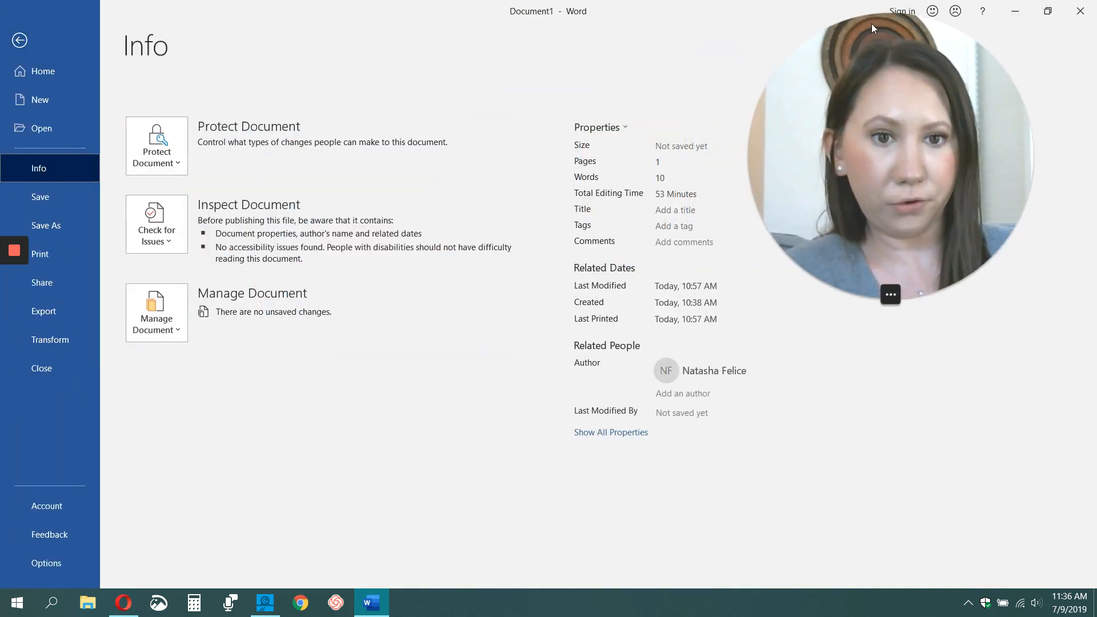
click(67, 225)
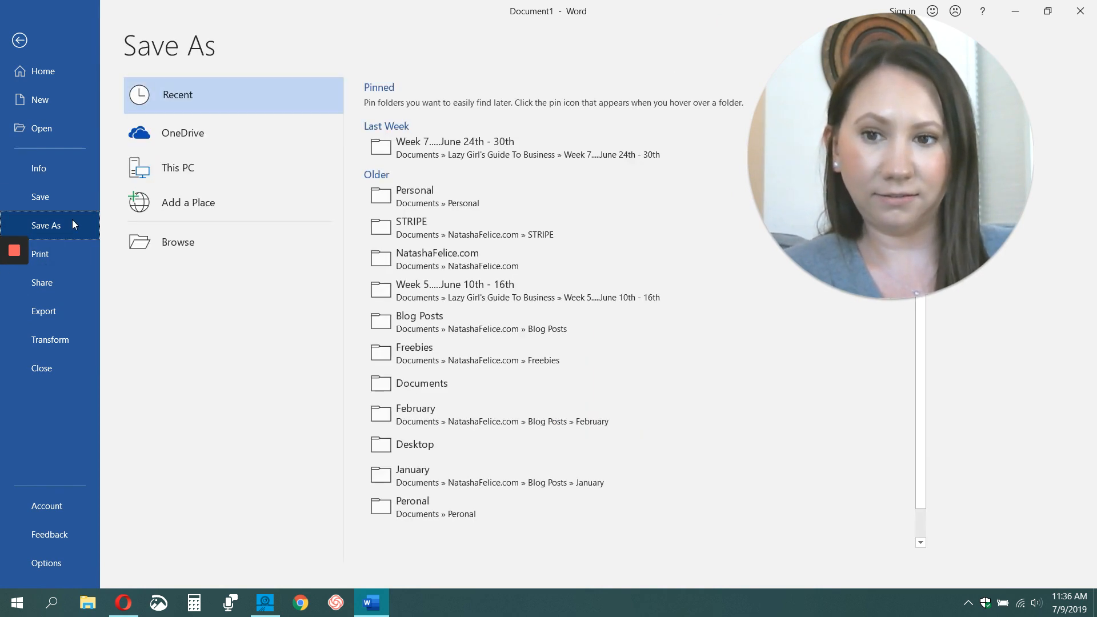
click(185, 251)
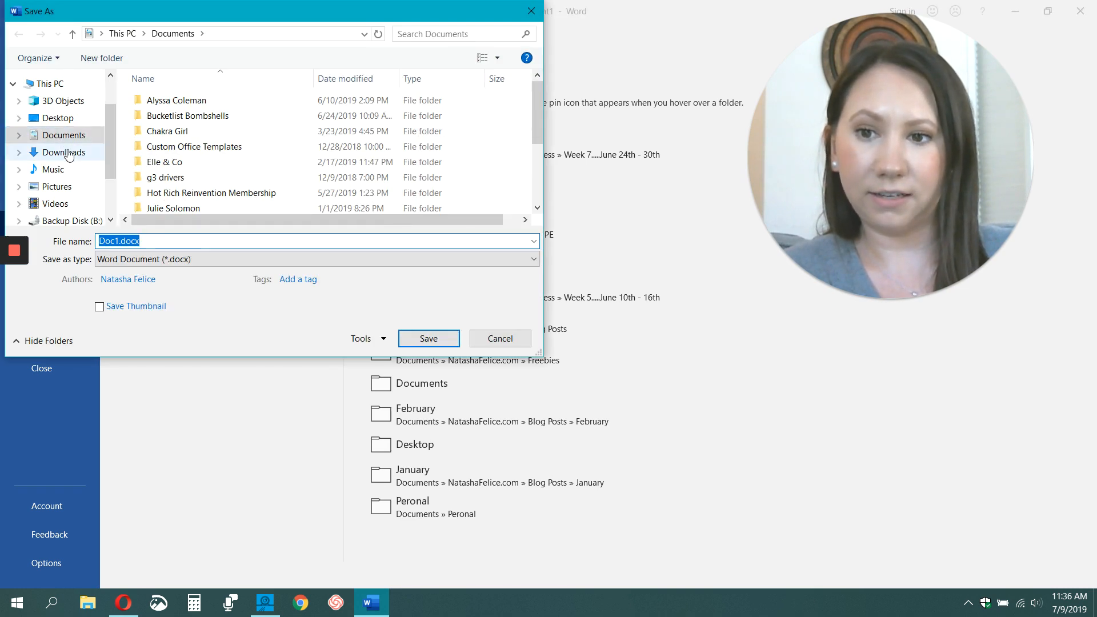
click(64, 152)
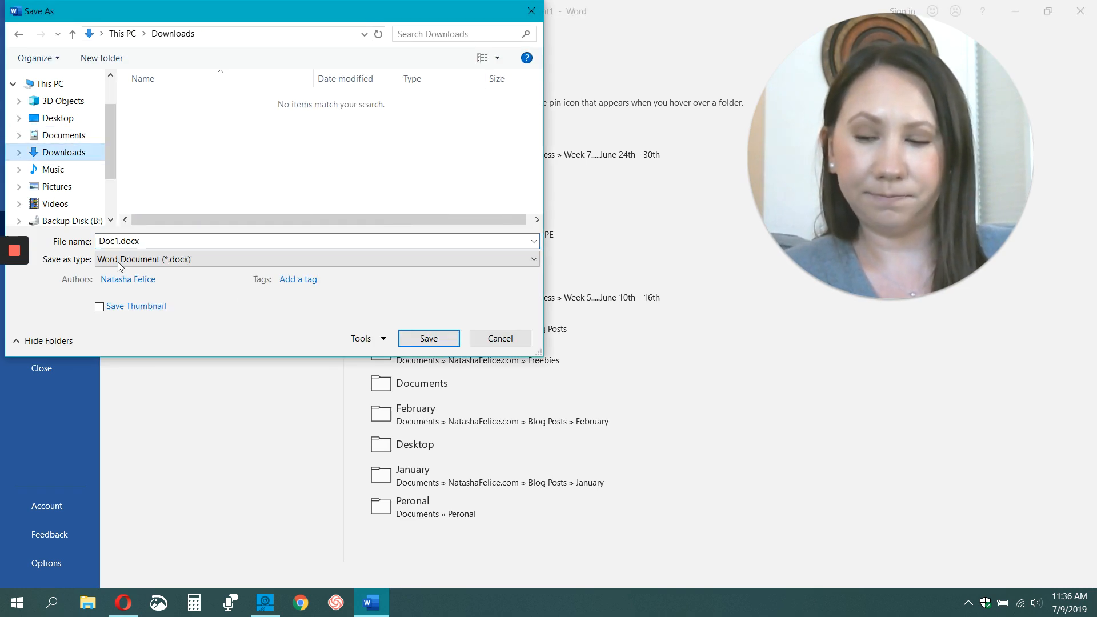
click(122, 241)
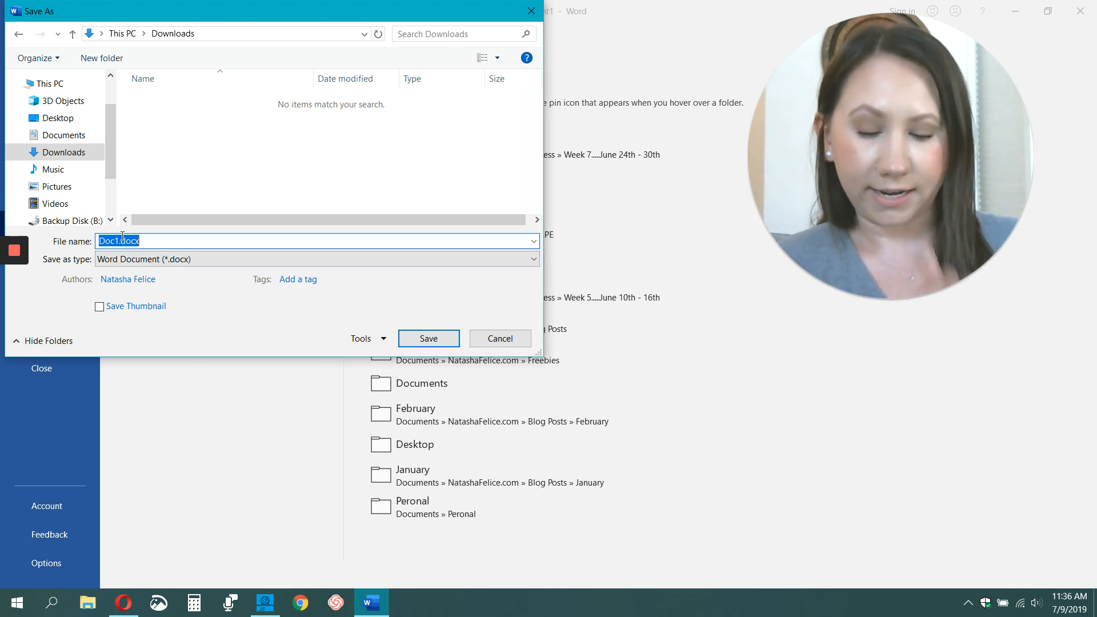
text(SHE BELIVE)
key(BackSpace)
key(BackSpace)
text(EVED SHE COULD)
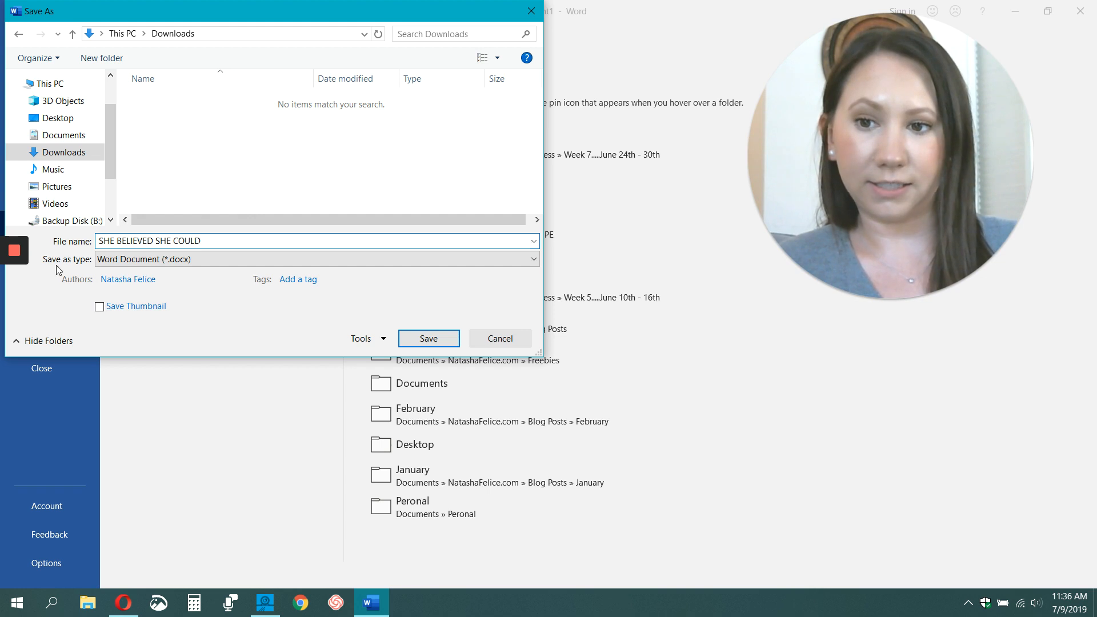
Step: Set the file type to PDF, check its publishing options, and save the file
click(166, 260)
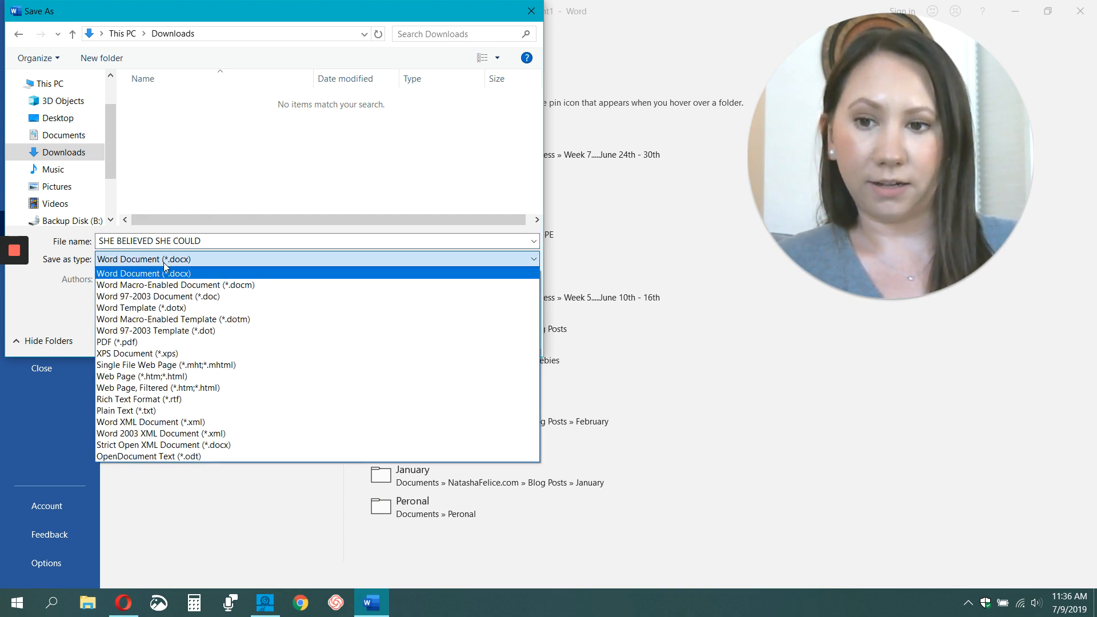
click(169, 343)
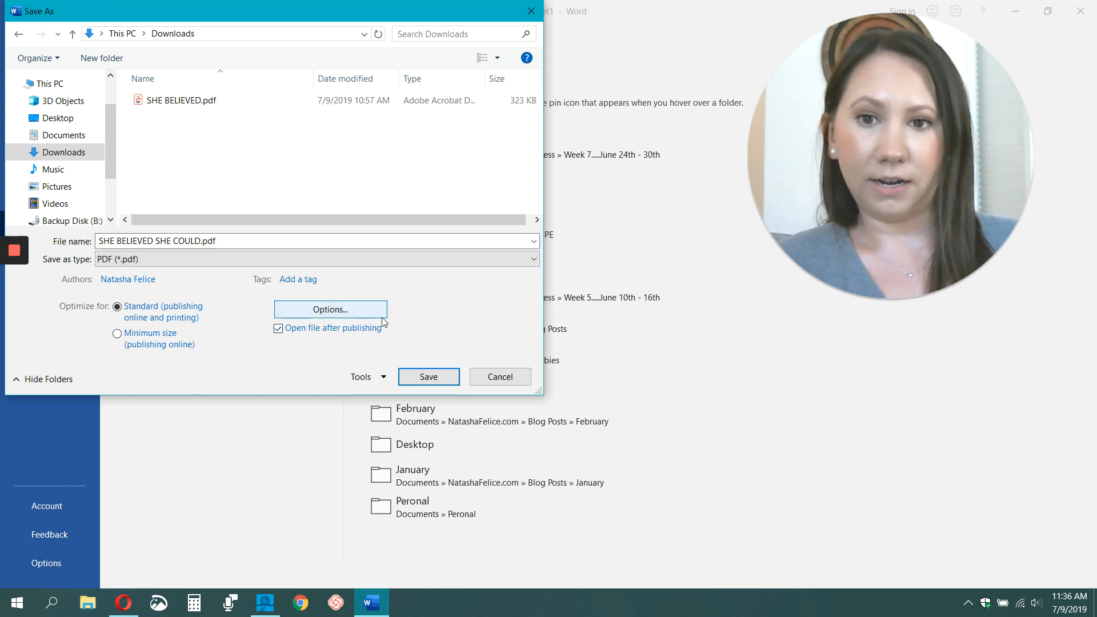
click(347, 313)
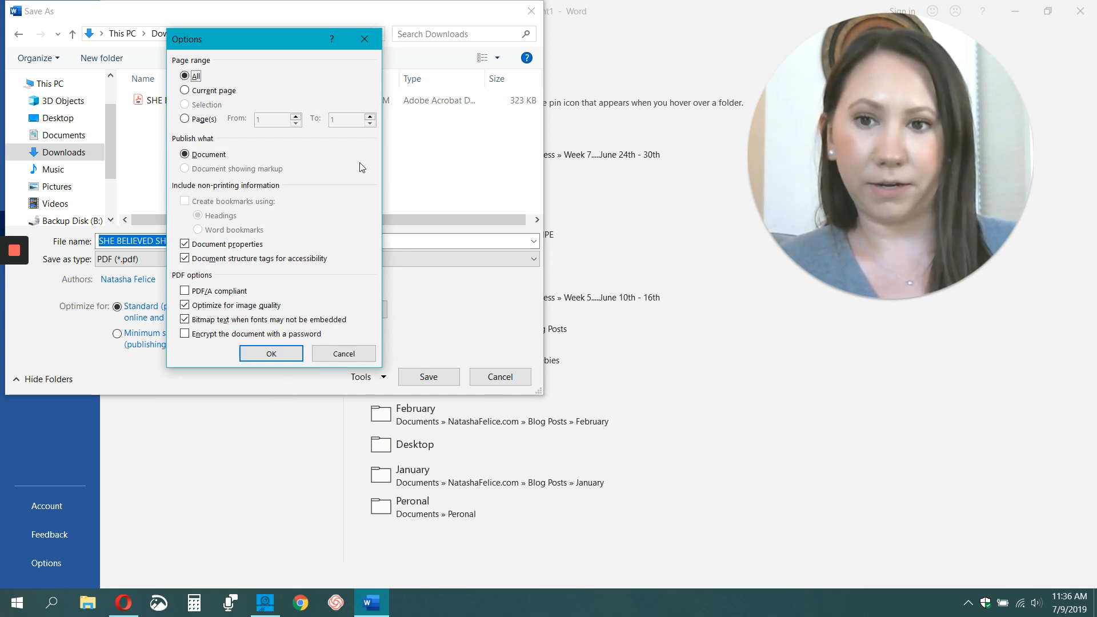
click(338, 356)
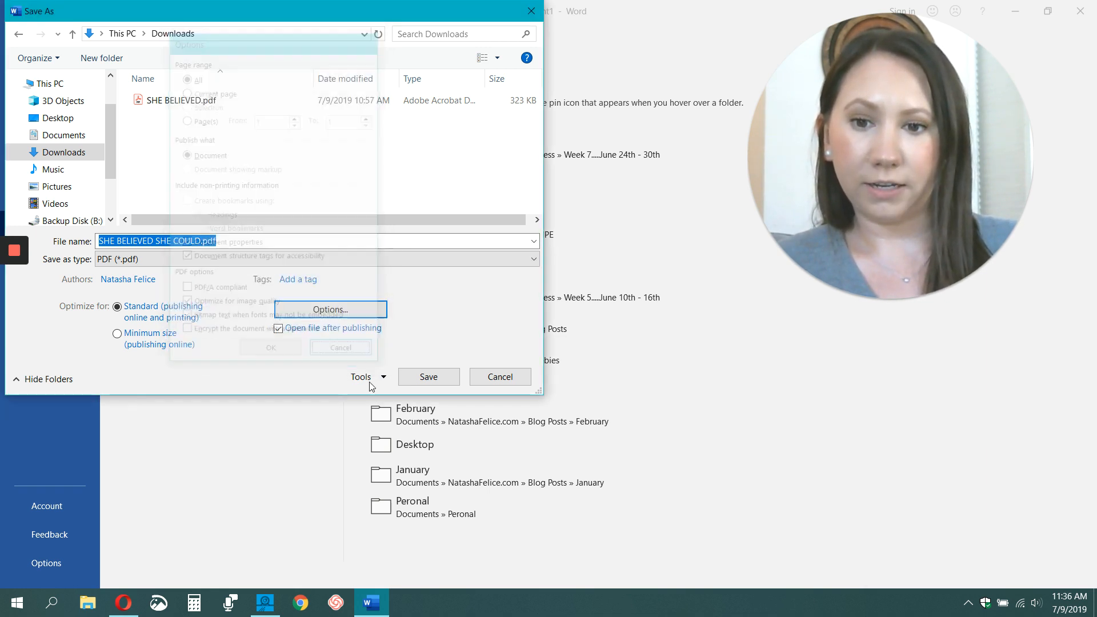
click(344, 312)
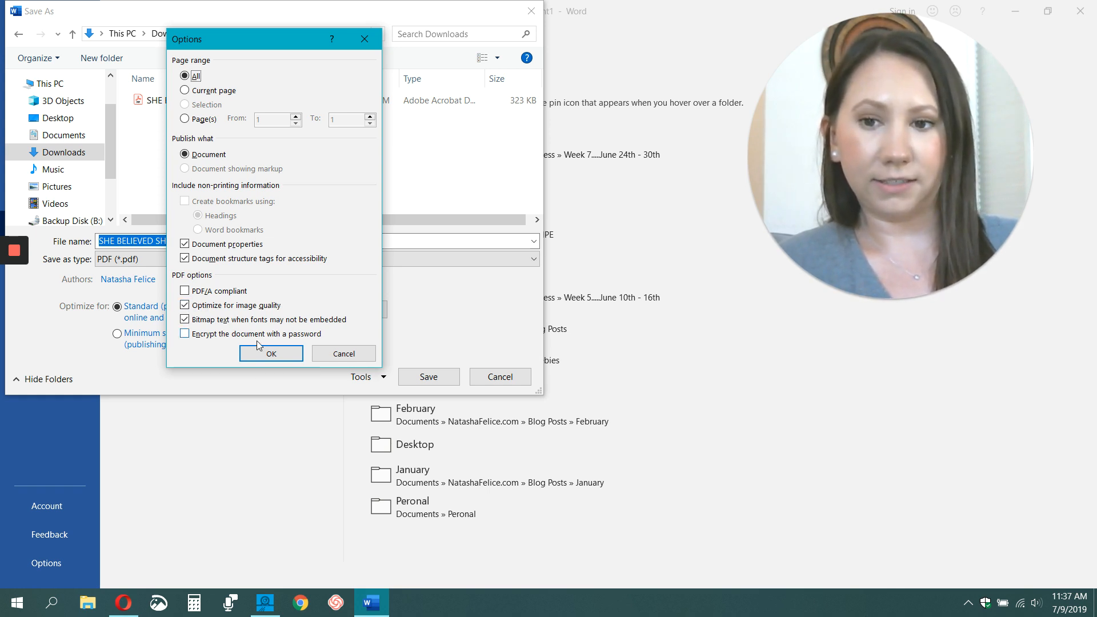
click(270, 355)
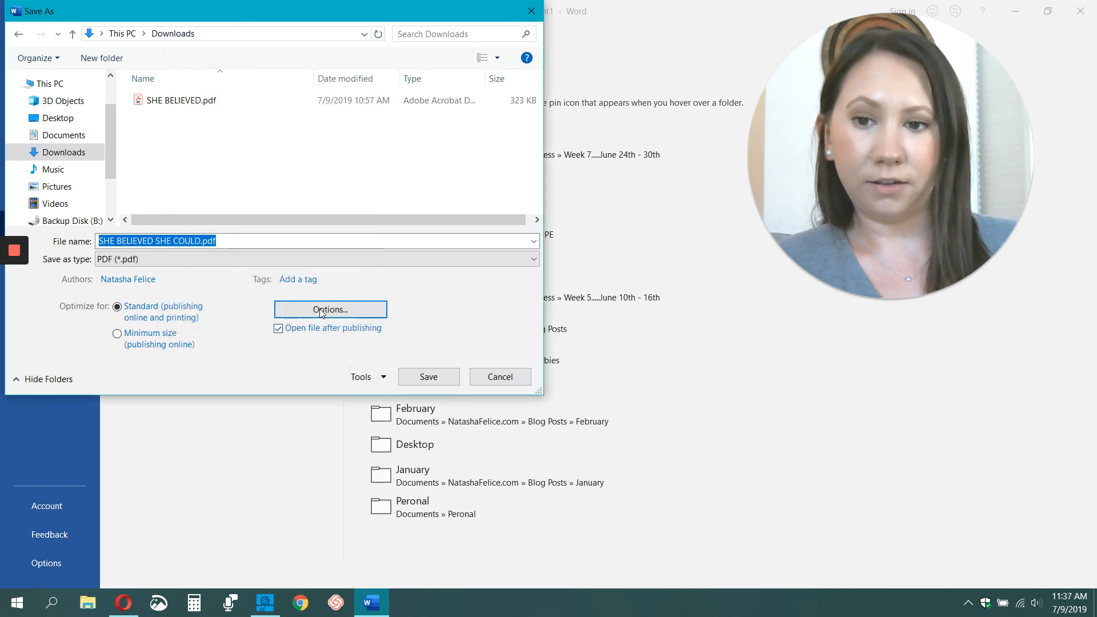
click(428, 377)
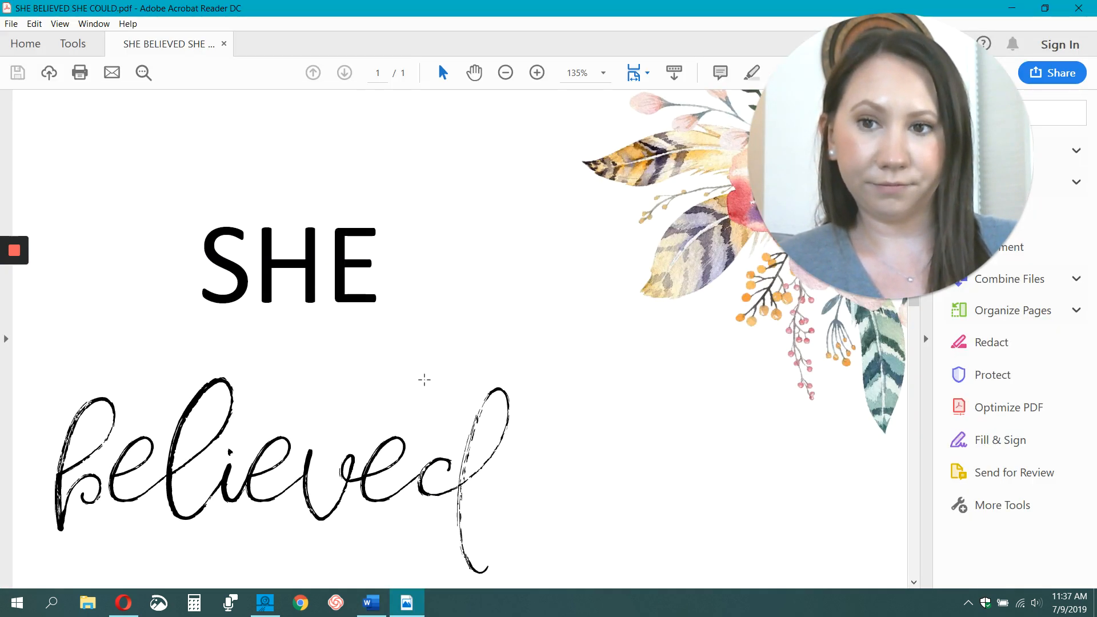
Step: Examine the full page layout of the published PDF at 50% zoom and switch back to the Word document
click(505, 73)
click(505, 73)
click(505, 72)
click(505, 73)
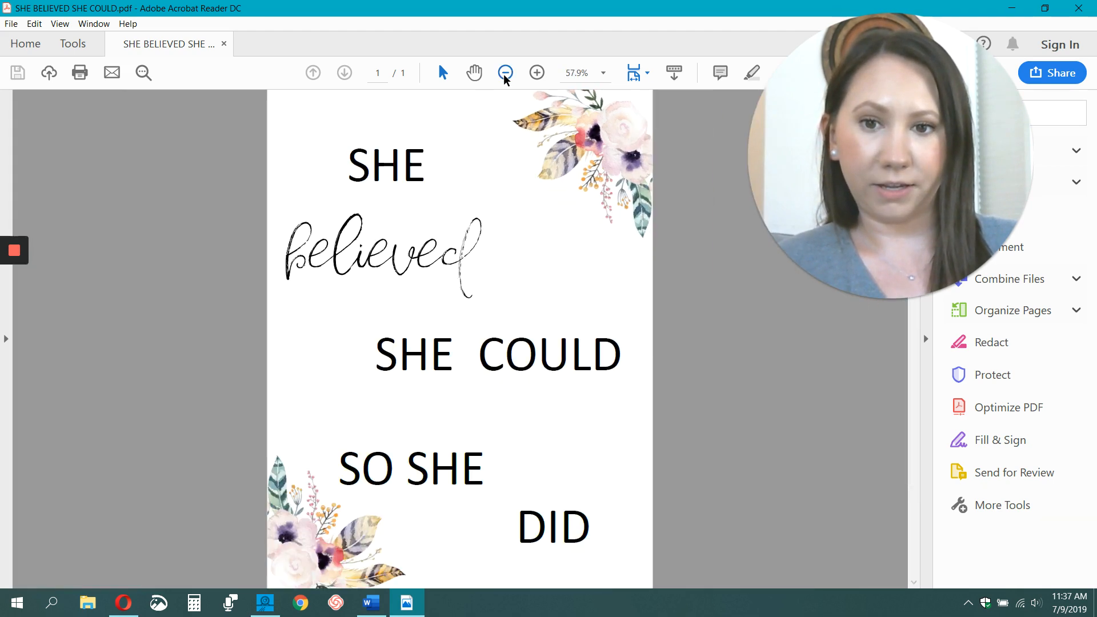
click(505, 73)
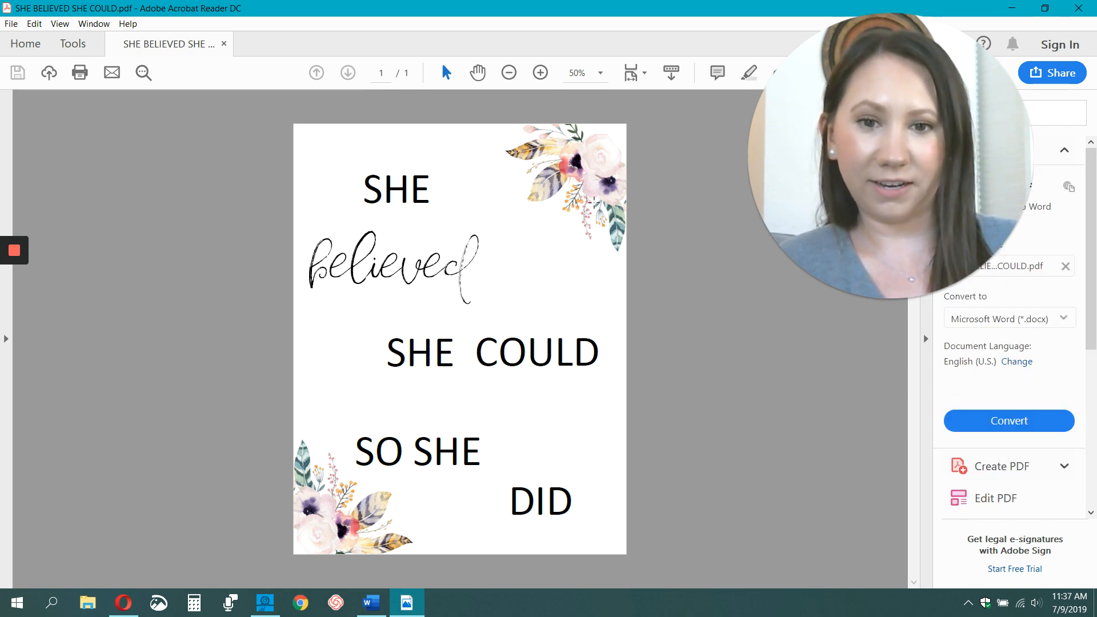
click(375, 605)
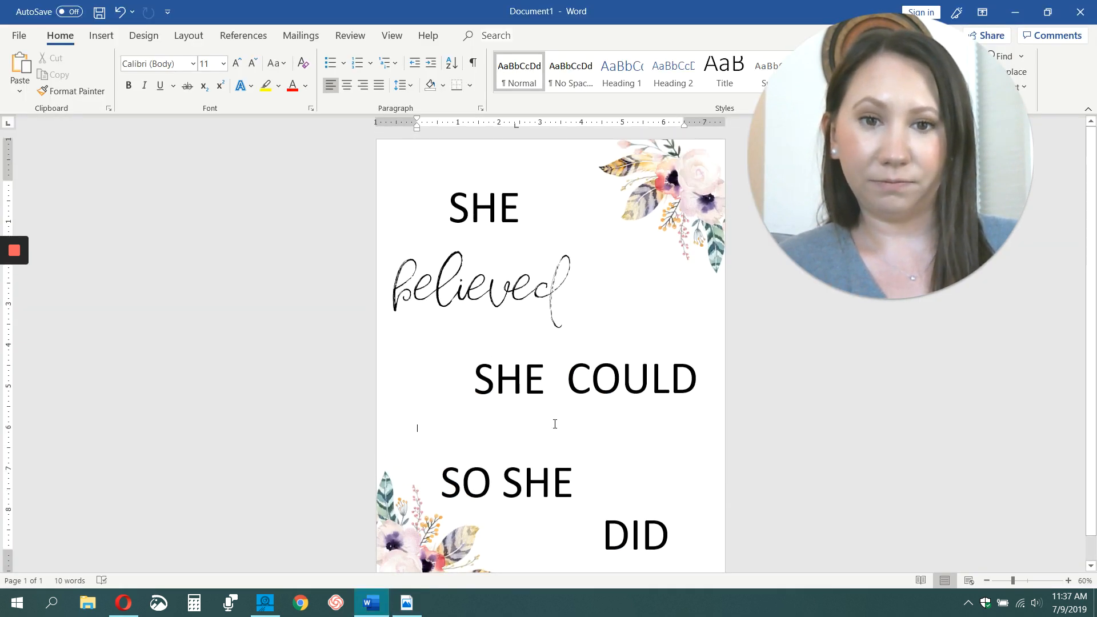
scroll(633, 298, down, 1)
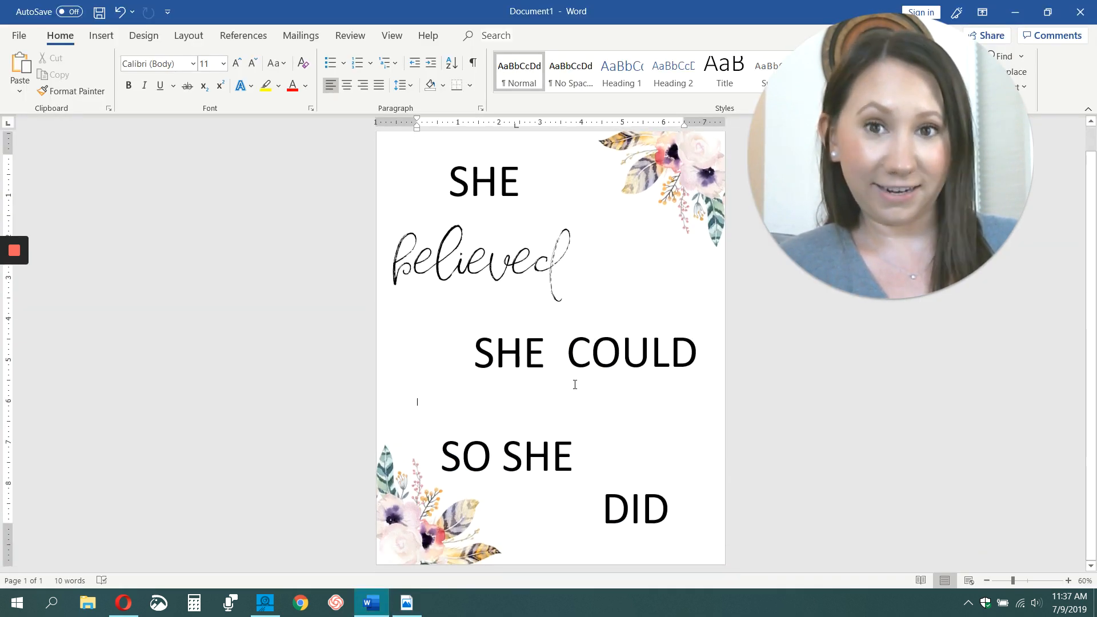
drag(891, 204, 304, 128)
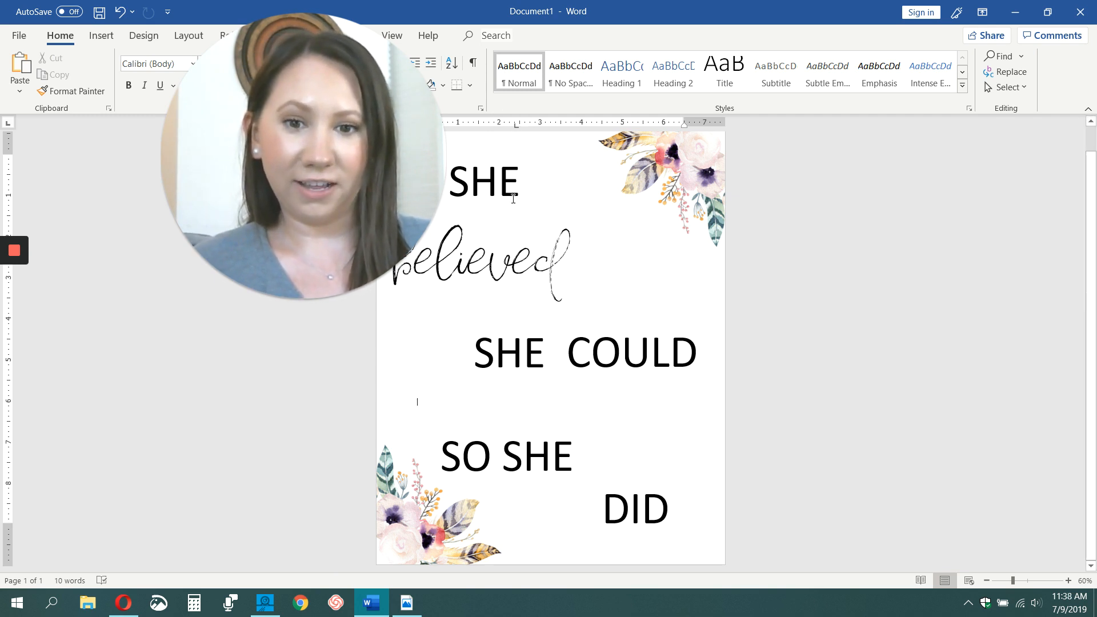
drag(379, 112, 365, 187)
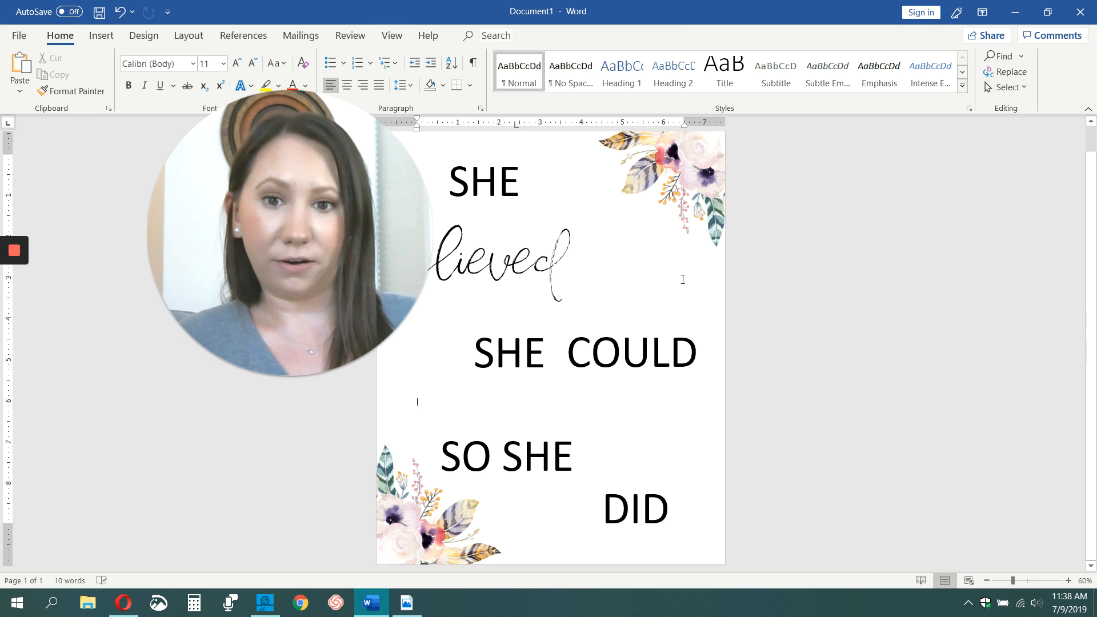
scroll(682, 278, up, 1)
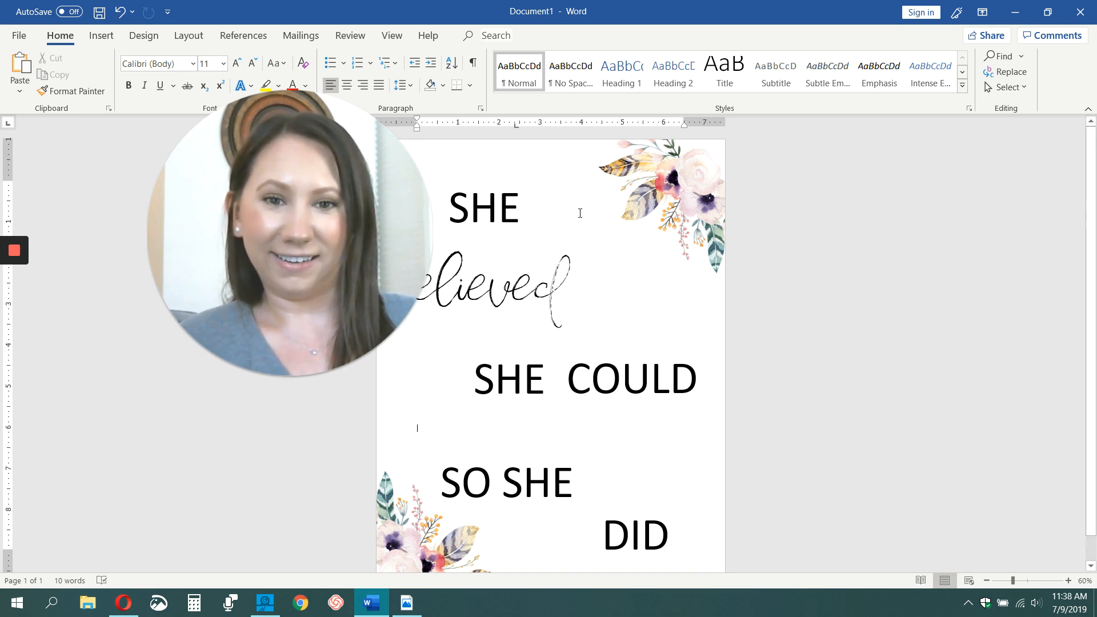
drag(394, 210, 346, 227)
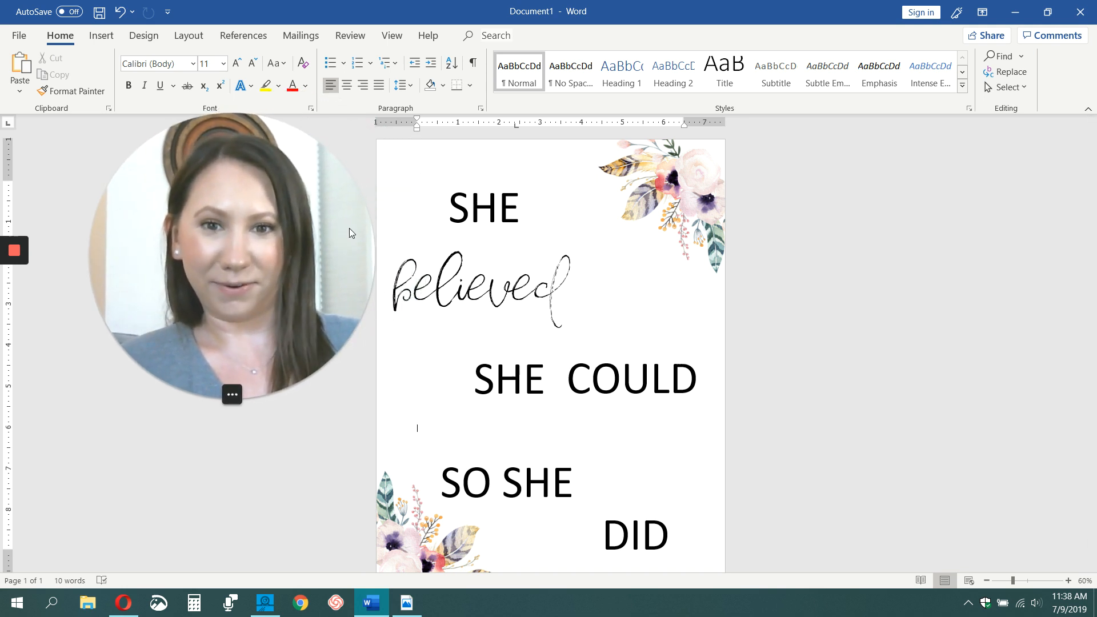